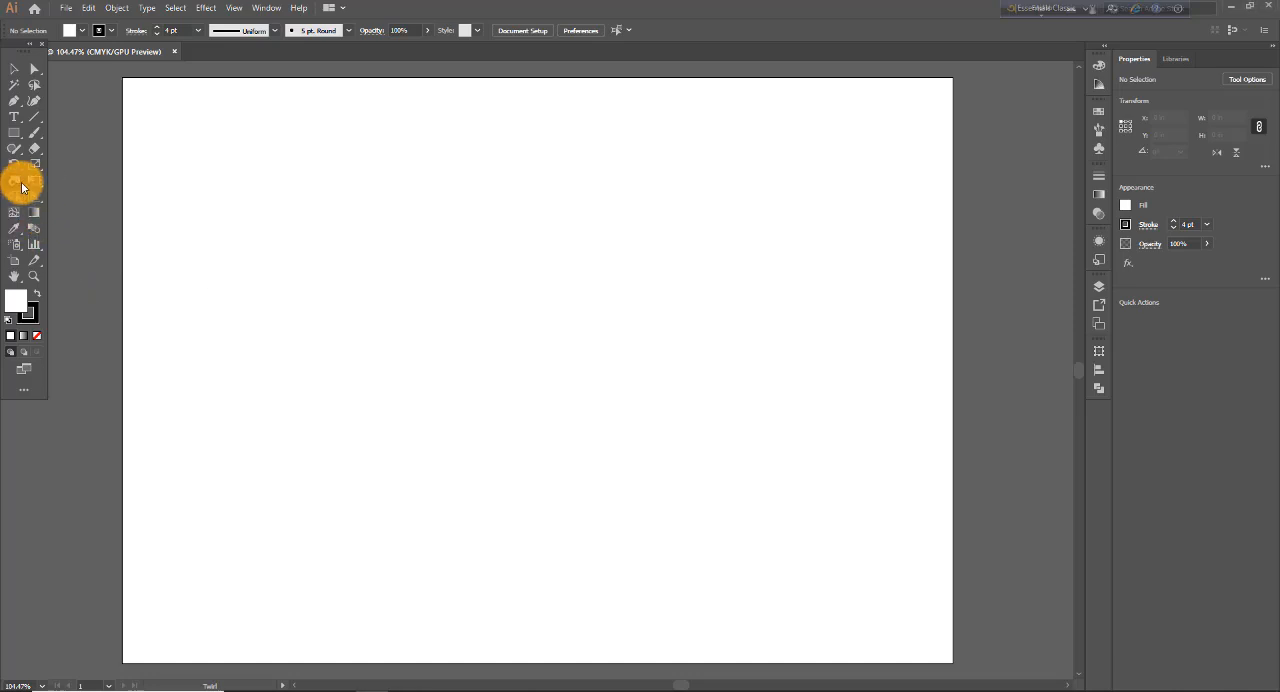
- Choose the Twirl Tool from the group of distortion tools
left_click_drag(22, 187, 61, 219)
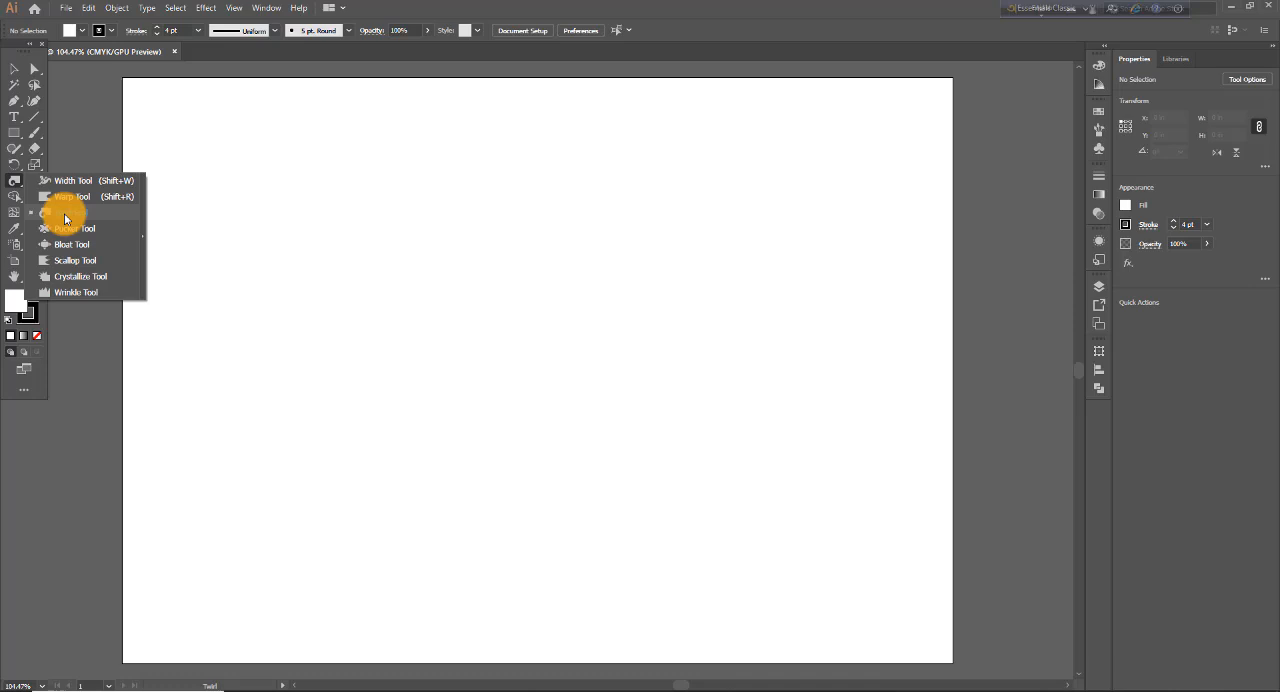
left_click_drag(64, 217, 45, 192)
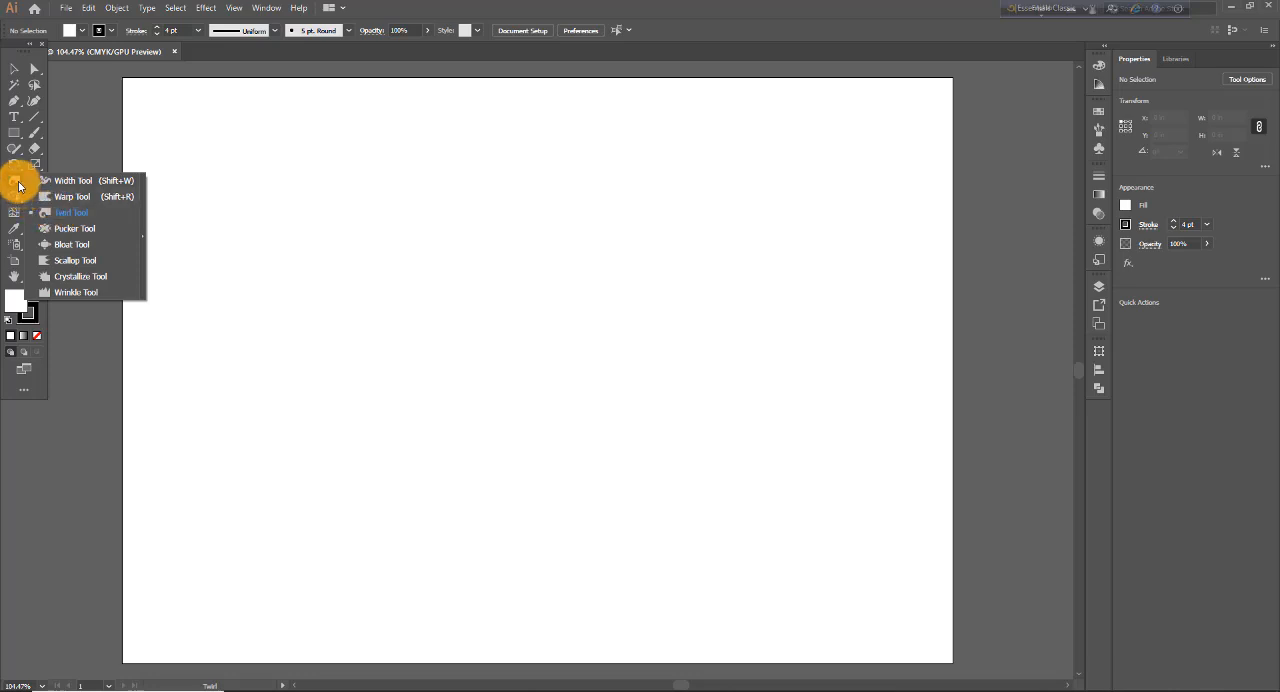
left_click(66, 214)
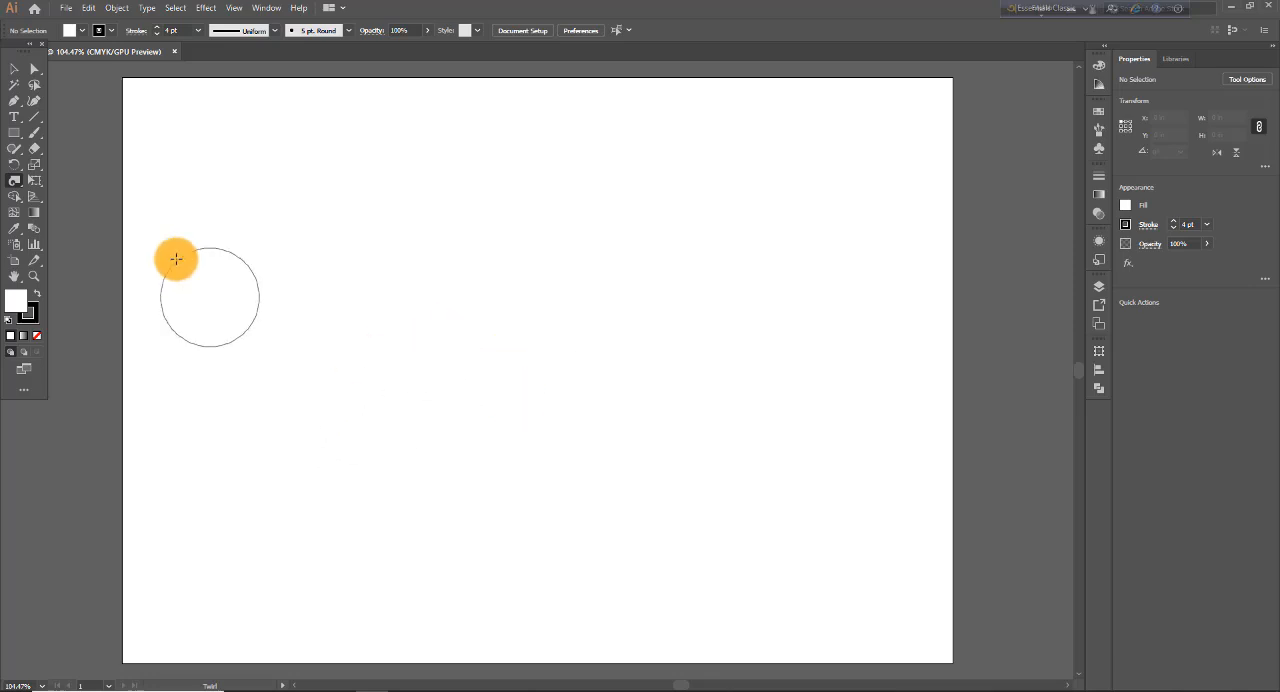
- Draw a rectangle about 4.72 by 4.61 in on the artboard and swirl each of its four corners with the Twirl Tool
left_click(14, 133)
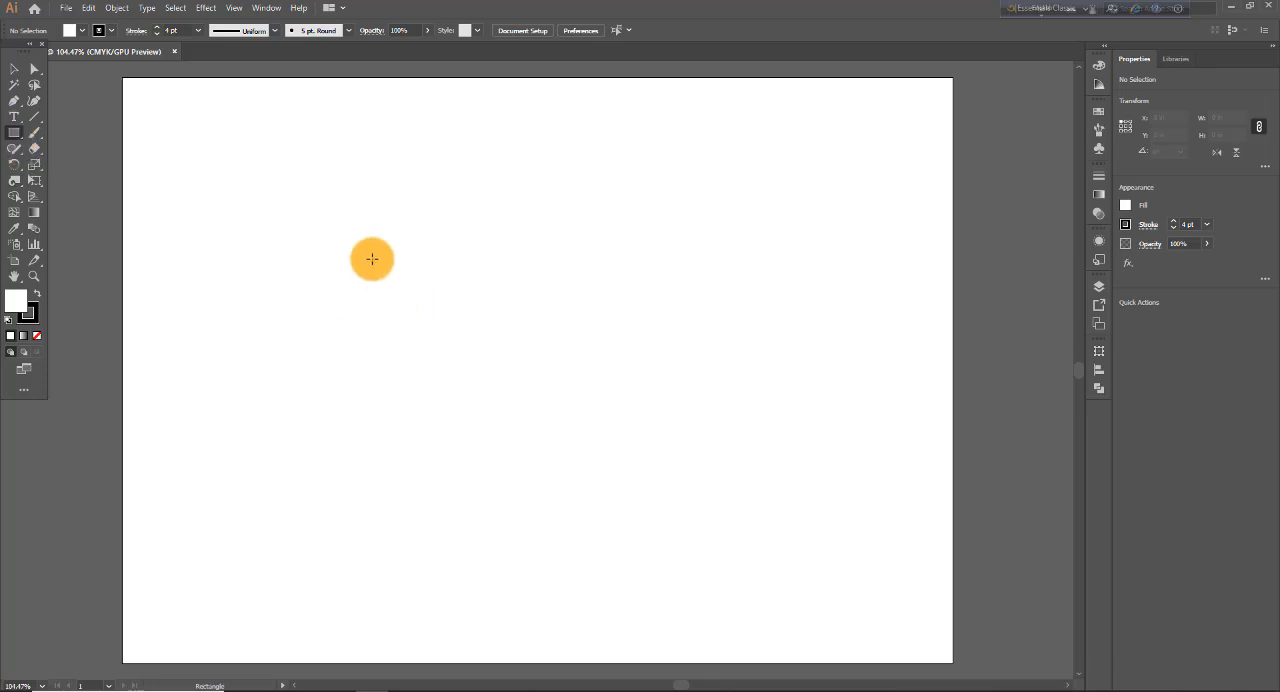
left_click_drag(369, 250, 704, 576)
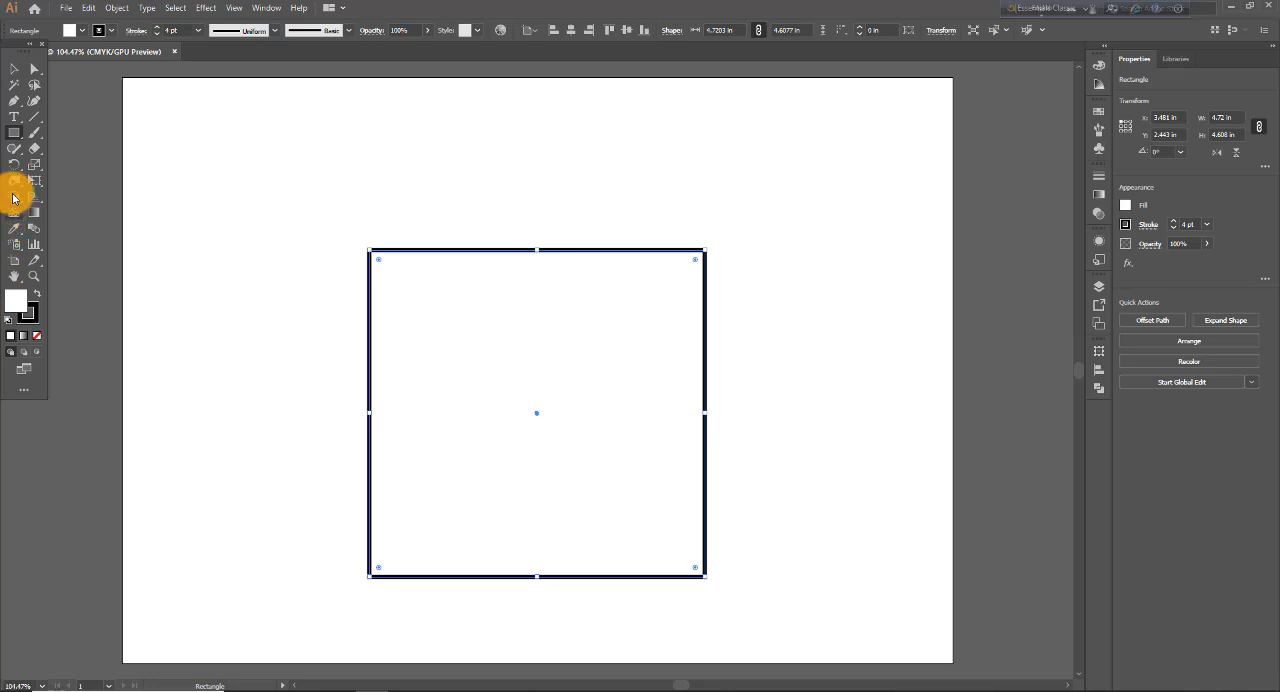
left_click_drag(16, 186, 49, 213)
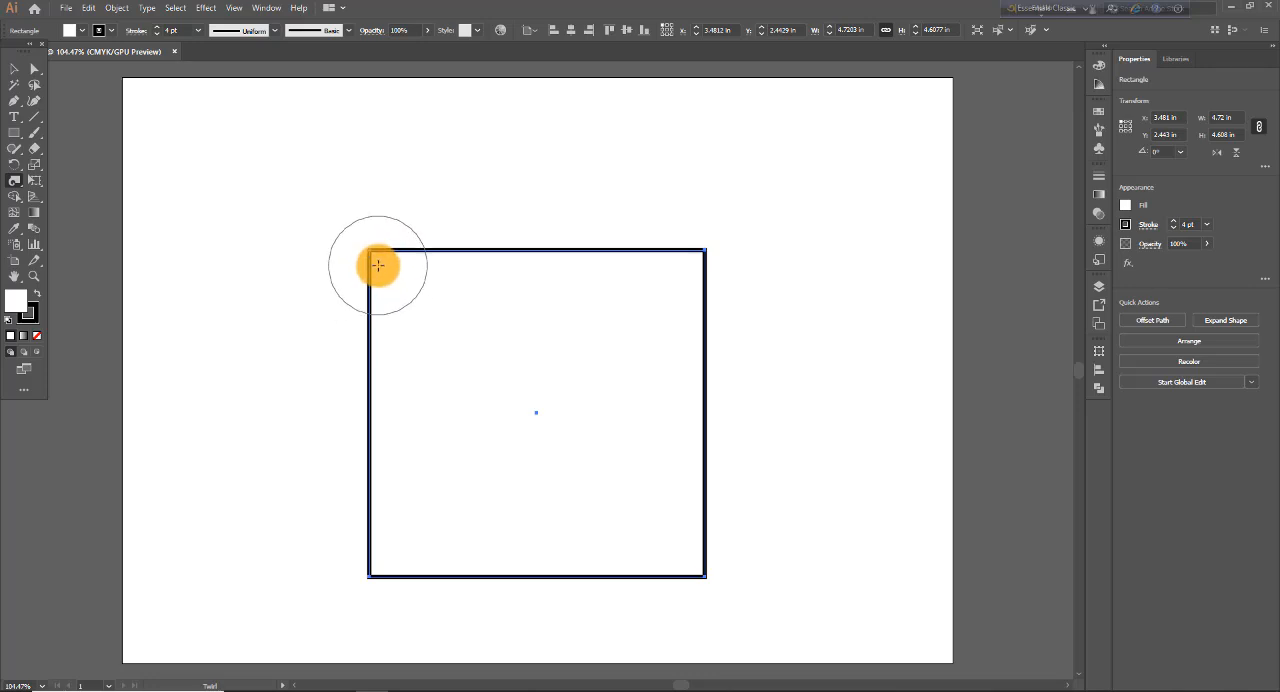
left_click_drag(381, 265, 377, 267)
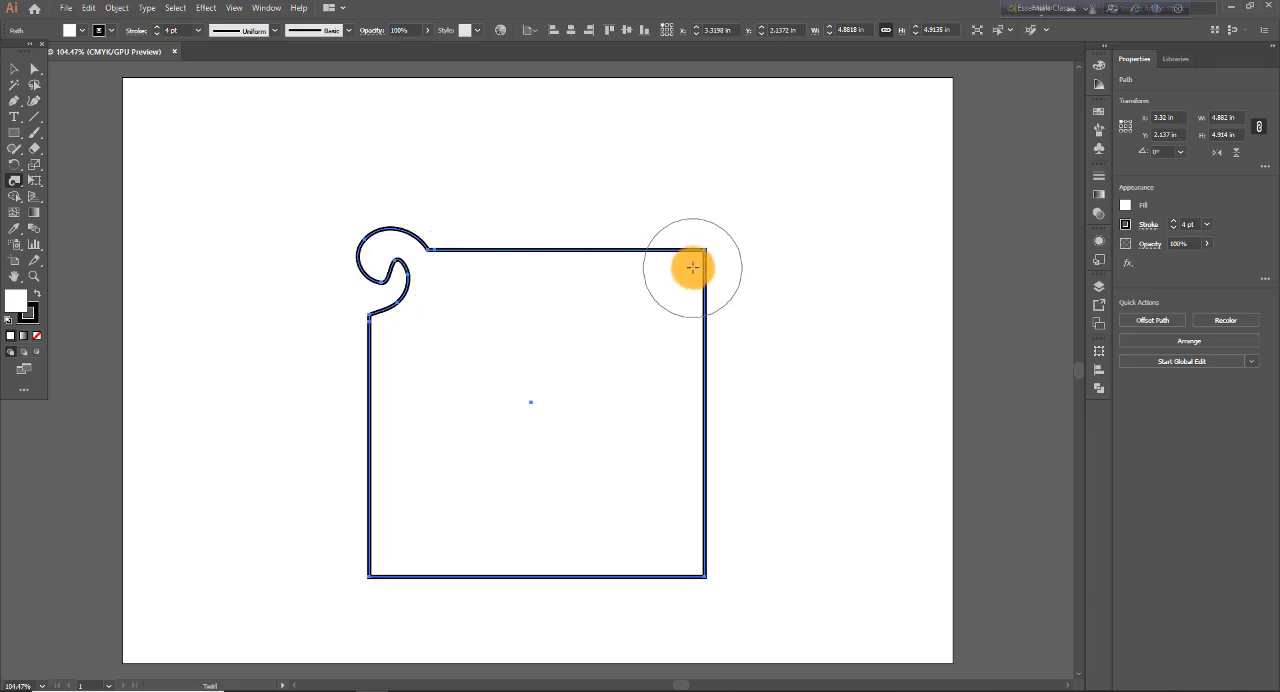
left_click_drag(719, 243, 718, 243)
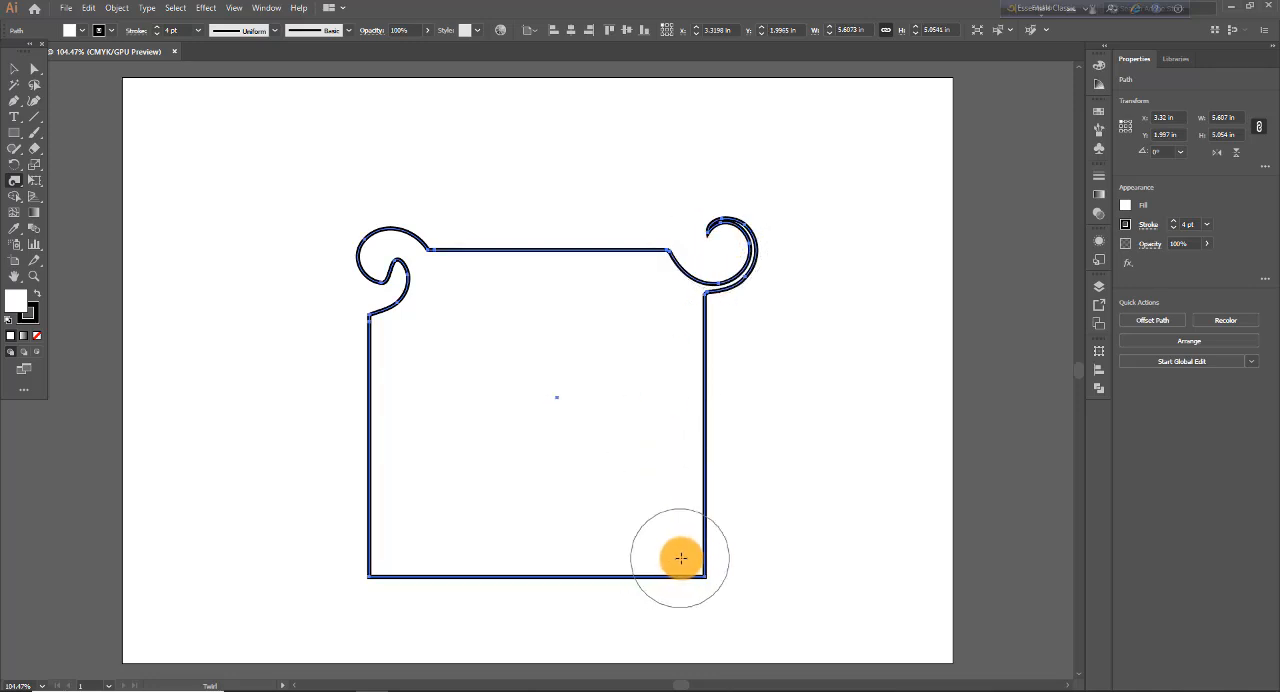
mouse_move(689, 561)
left_mouse_down()
mouse_move(723, 549)
mouse_move(706, 558)
left_mouse_up()
left_click_drag(386, 564, 420, 568)
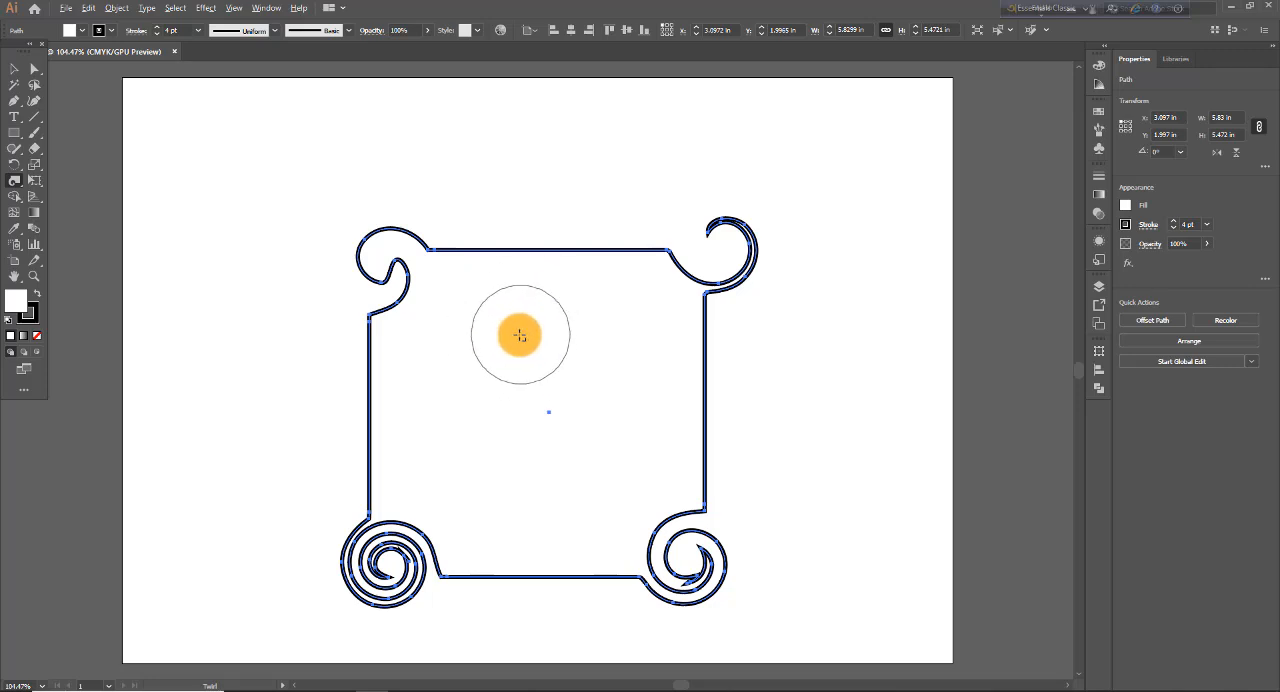
- Resize the Twirl brush freehand through wide and small shapes, ending at about 1.78 by 1.82 in
mouse_move(519, 336)
left_mouse_down()
mouse_move(583, 341)
mouse_move(560, 331)
mouse_move(537, 214)
mouse_move(588, 364)
left_mouse_up()
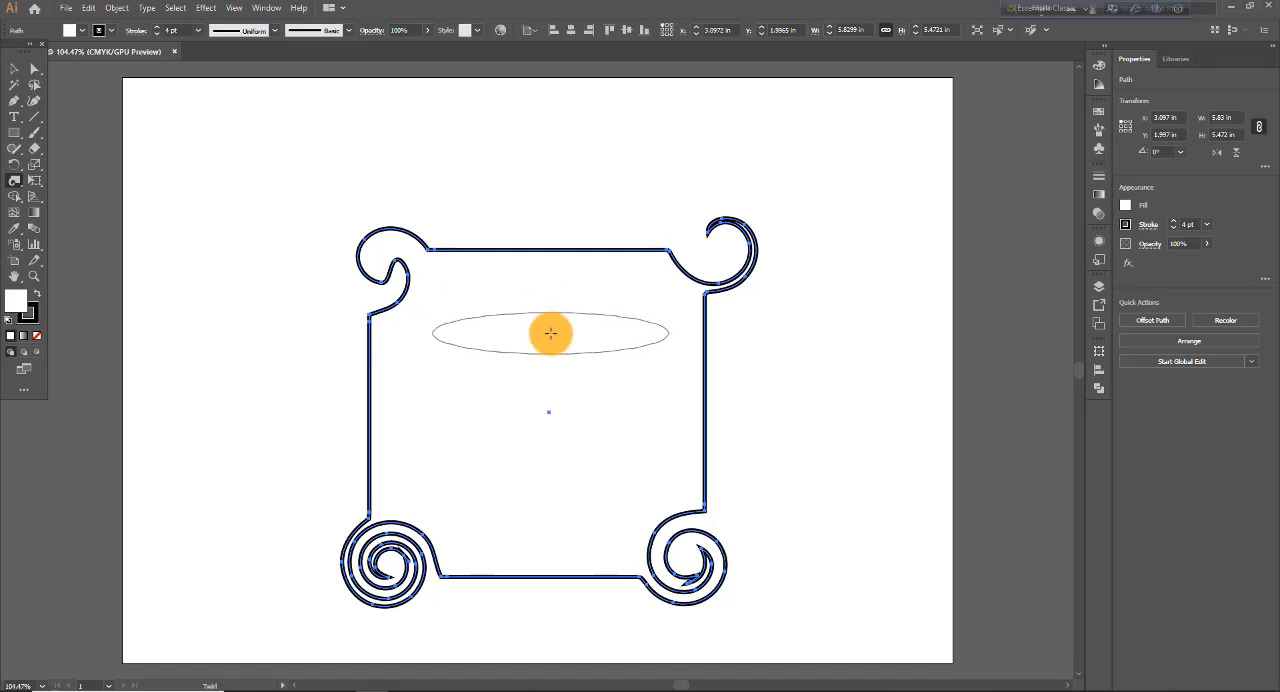
left_click_drag(551, 333, 451, 348)
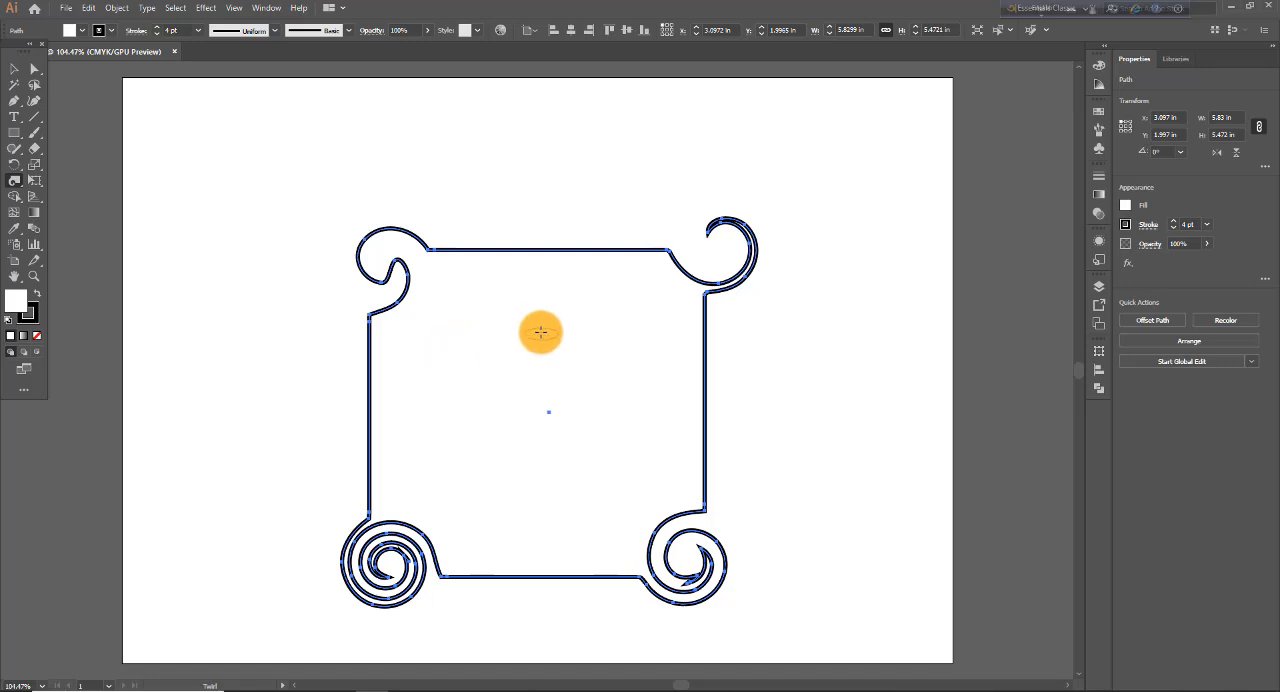
mouse_move(540, 334)
left_mouse_down()
mouse_move(606, 343)
mouse_move(604, 268)
mouse_move(586, 260)
mouse_move(585, 278)
left_mouse_up()
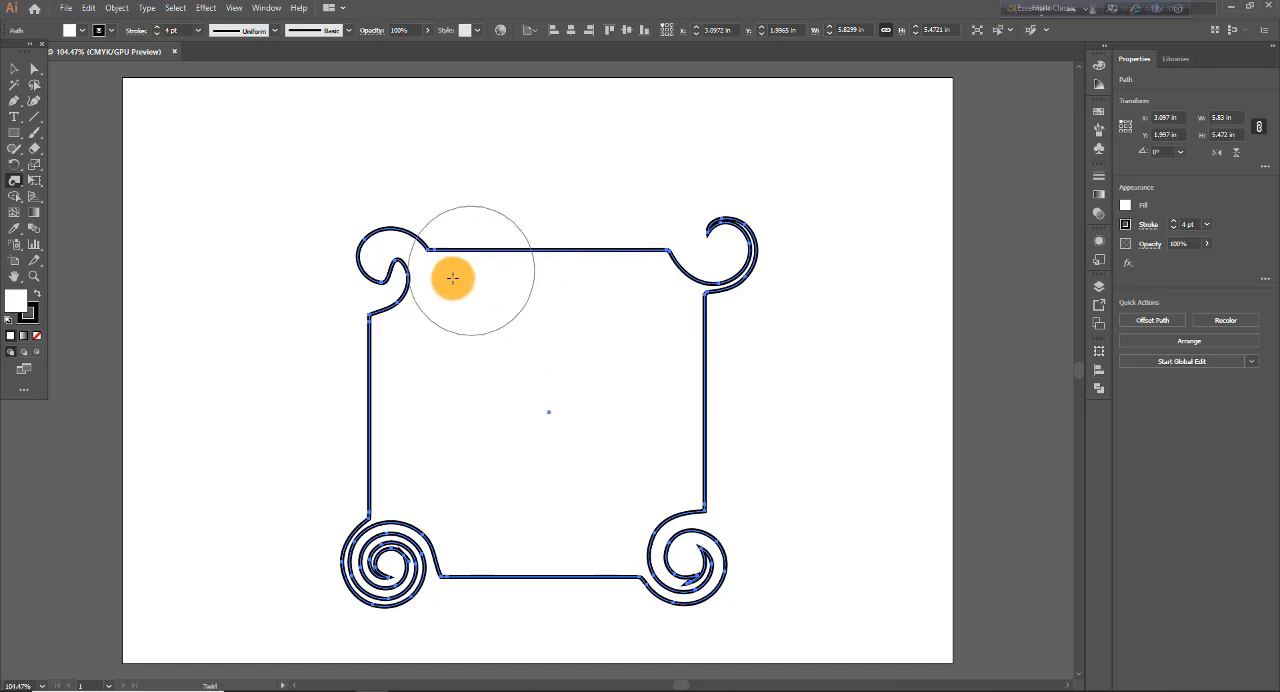
- Review the Twirl Tool options and close them without applying changes
double_click(18, 183)
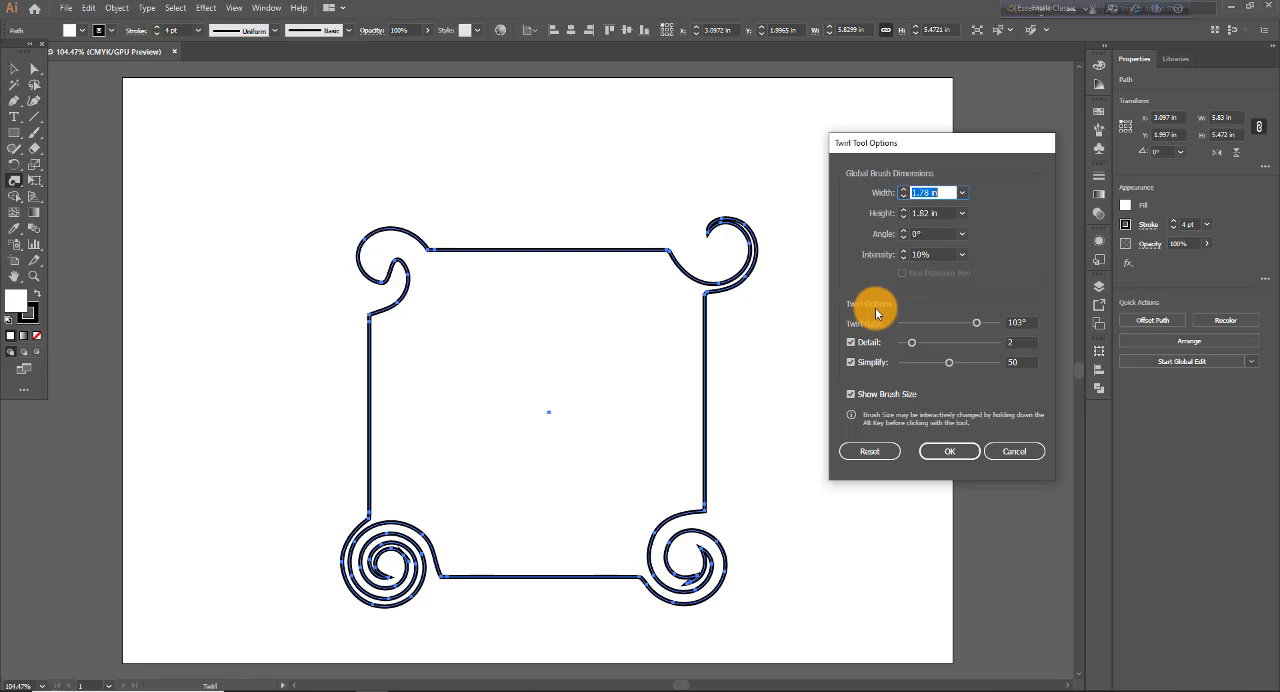
left_click(870, 455)
left_click(872, 451)
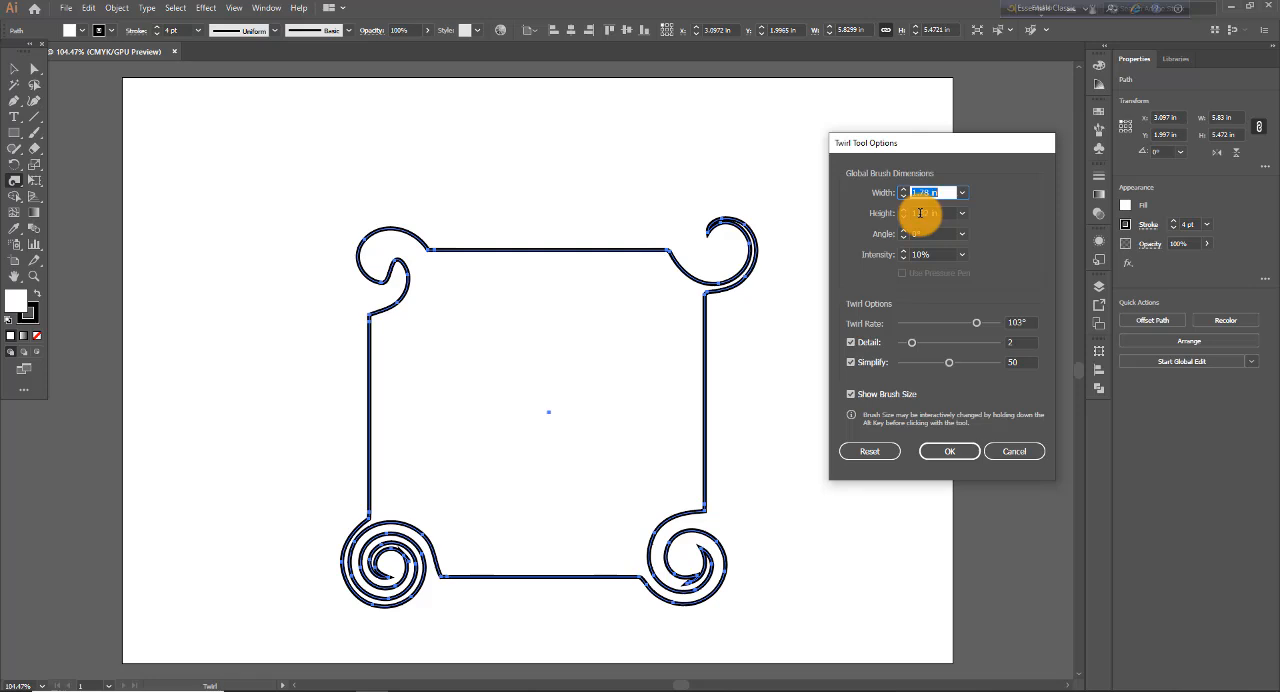
left_click(1017, 451)
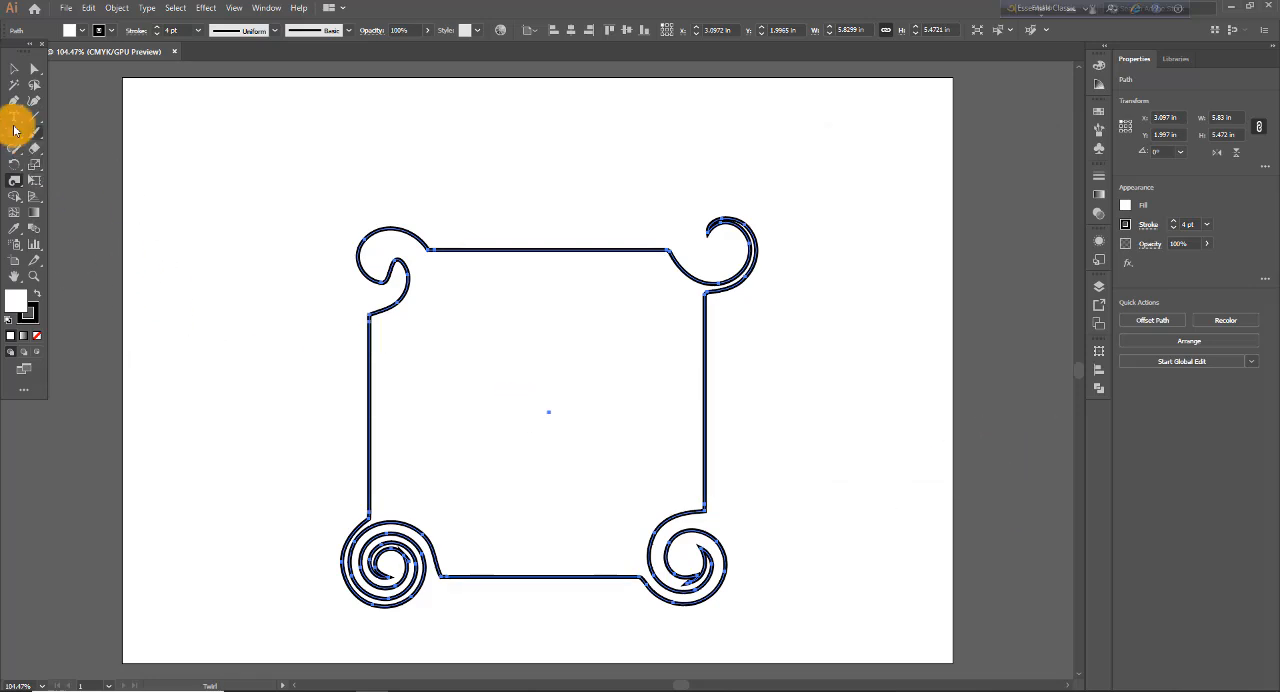
- Delete the twirled shape and draw a new rectangle about 4.40 by 4.63 in on the artboard
left_click(24, 69)
key("Delete")
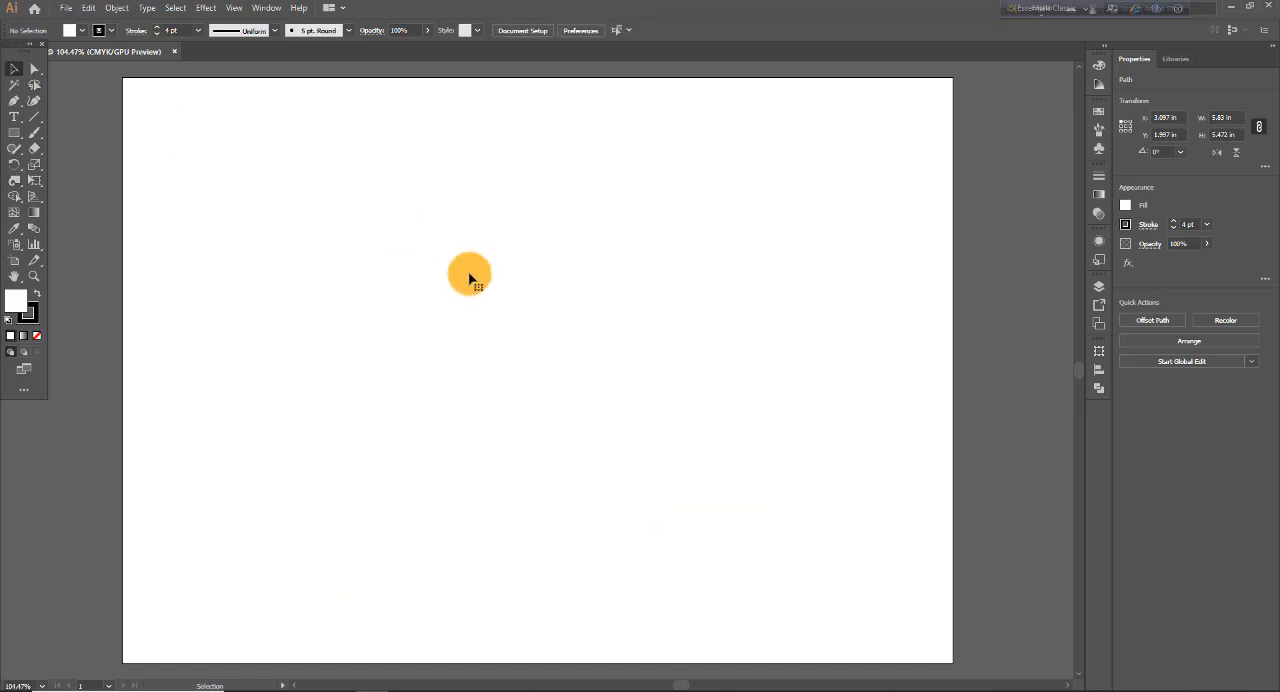
left_click(14, 132)
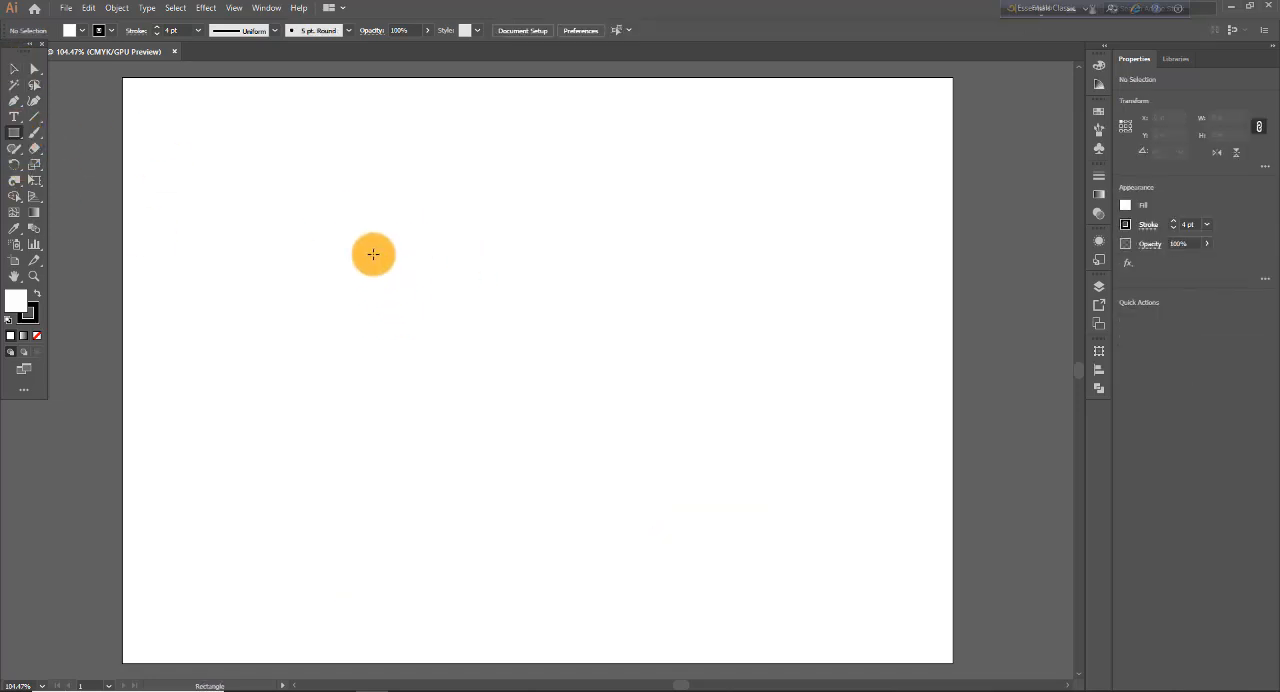
left_click_drag(373, 255, 686, 581)
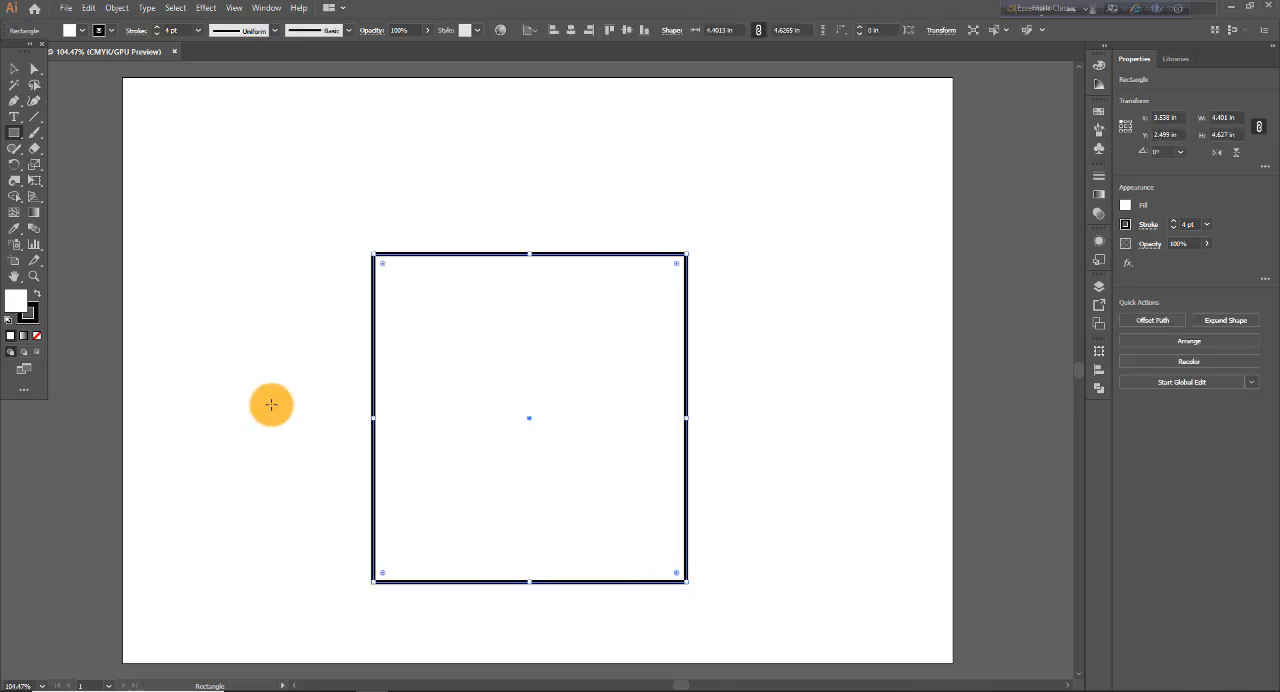
- Set both the width and the height of the Twirl brush to 50 pt and apply the options
double_click(16, 182)
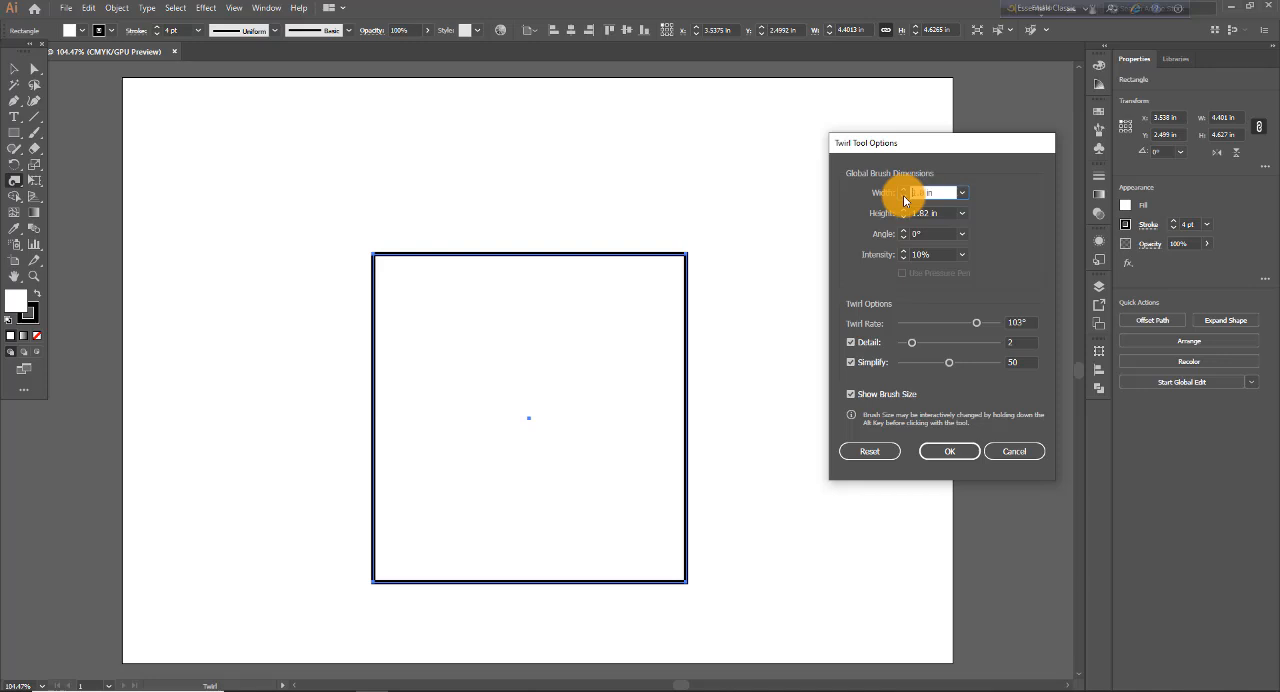
left_click(962, 193)
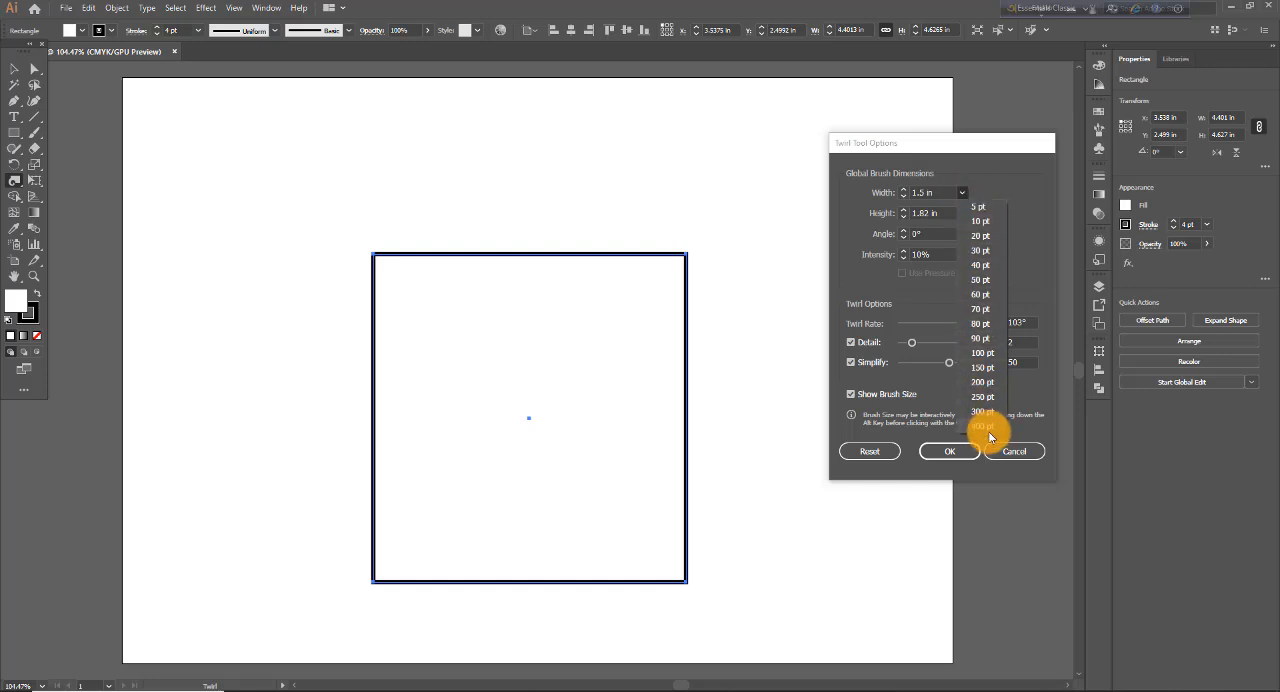
left_click(982, 294)
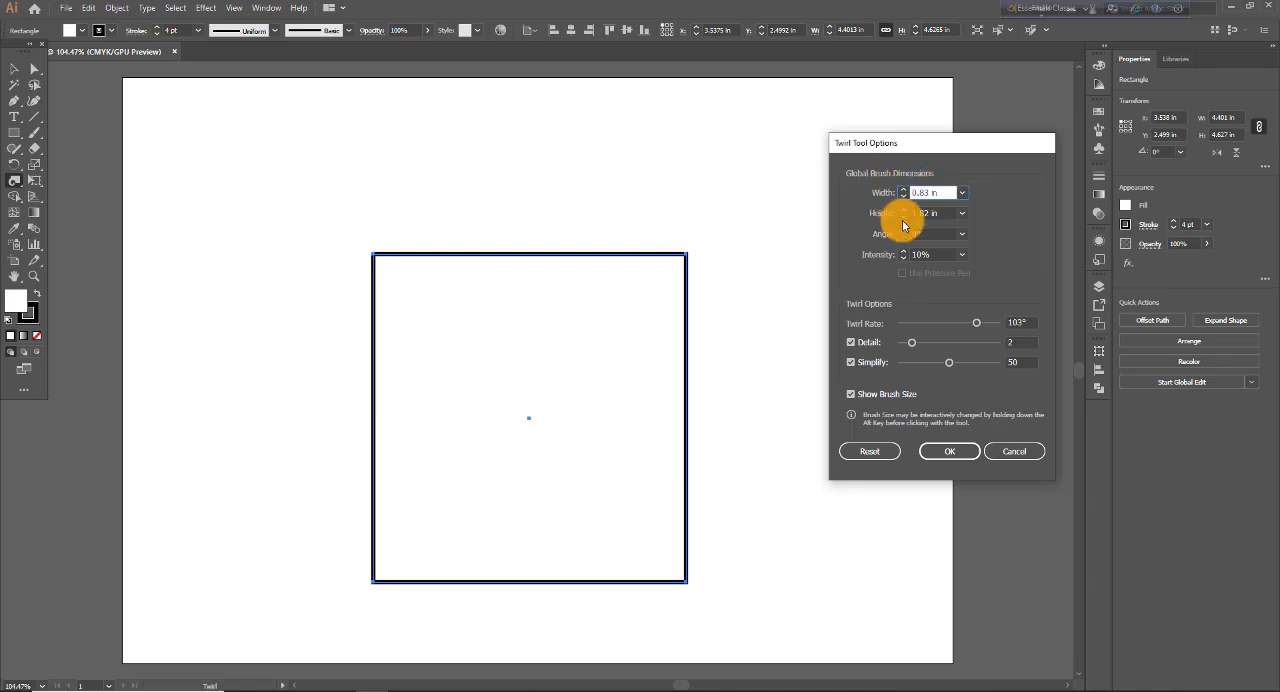
left_click(961, 193)
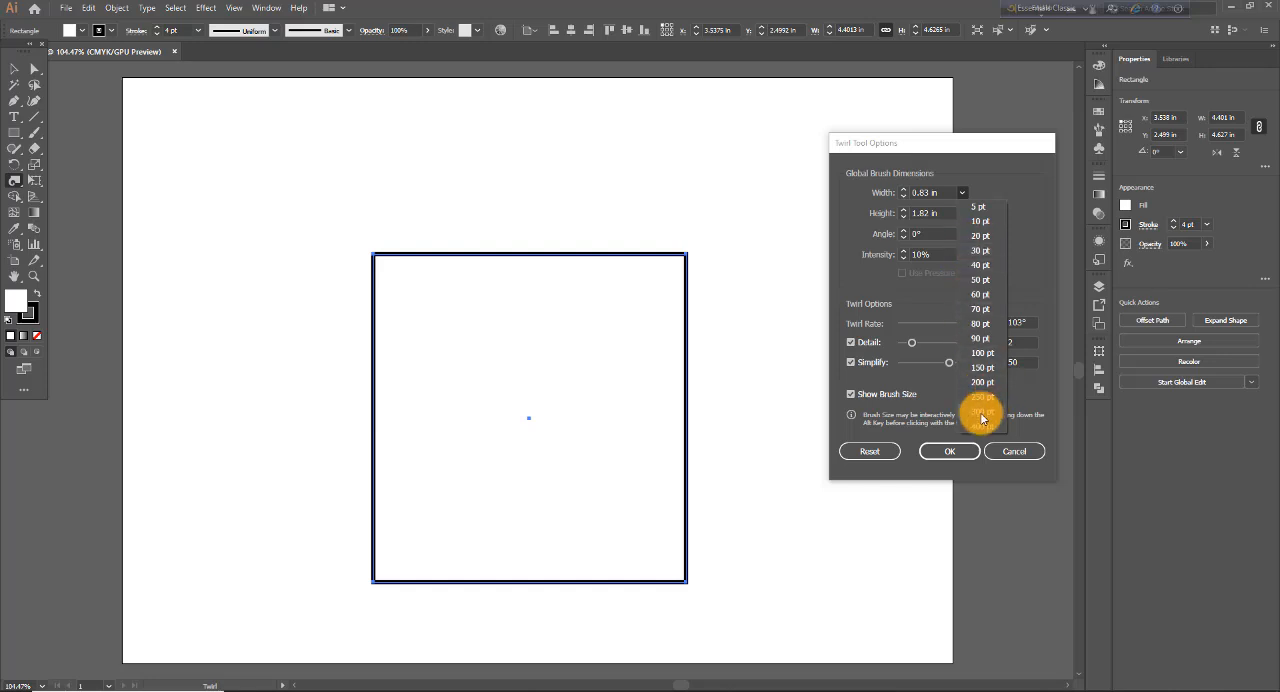
left_click(980, 280)
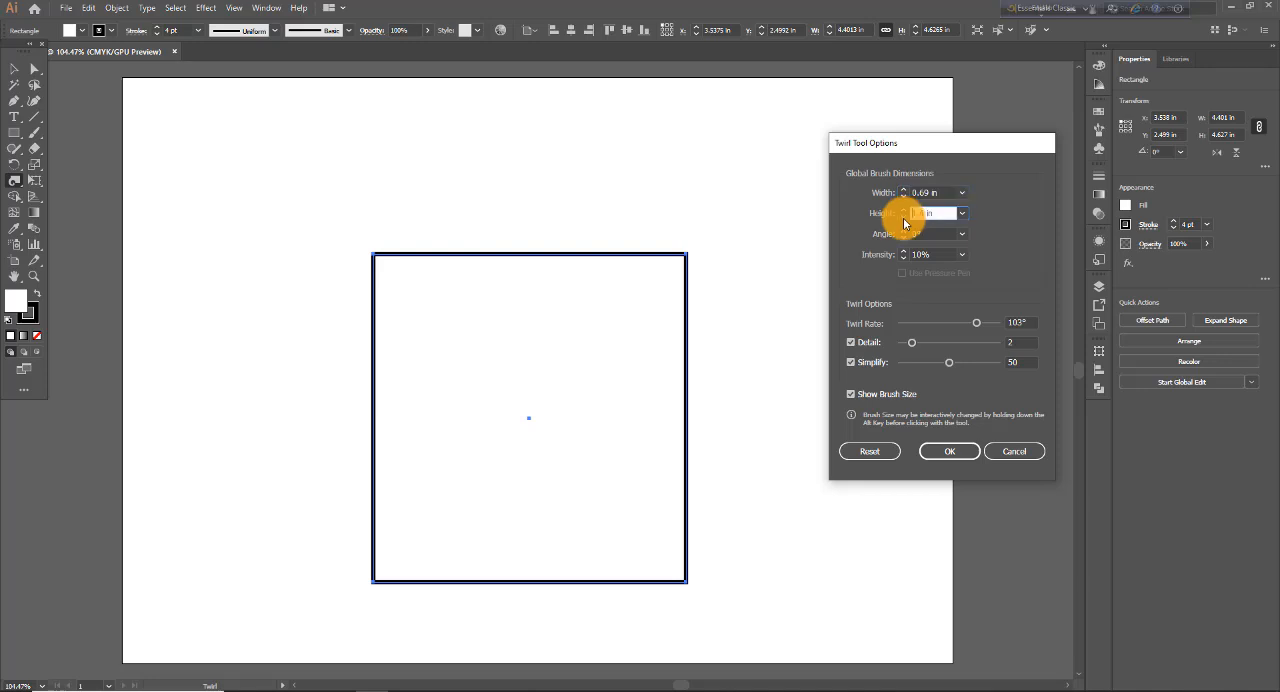
left_click(963, 213)
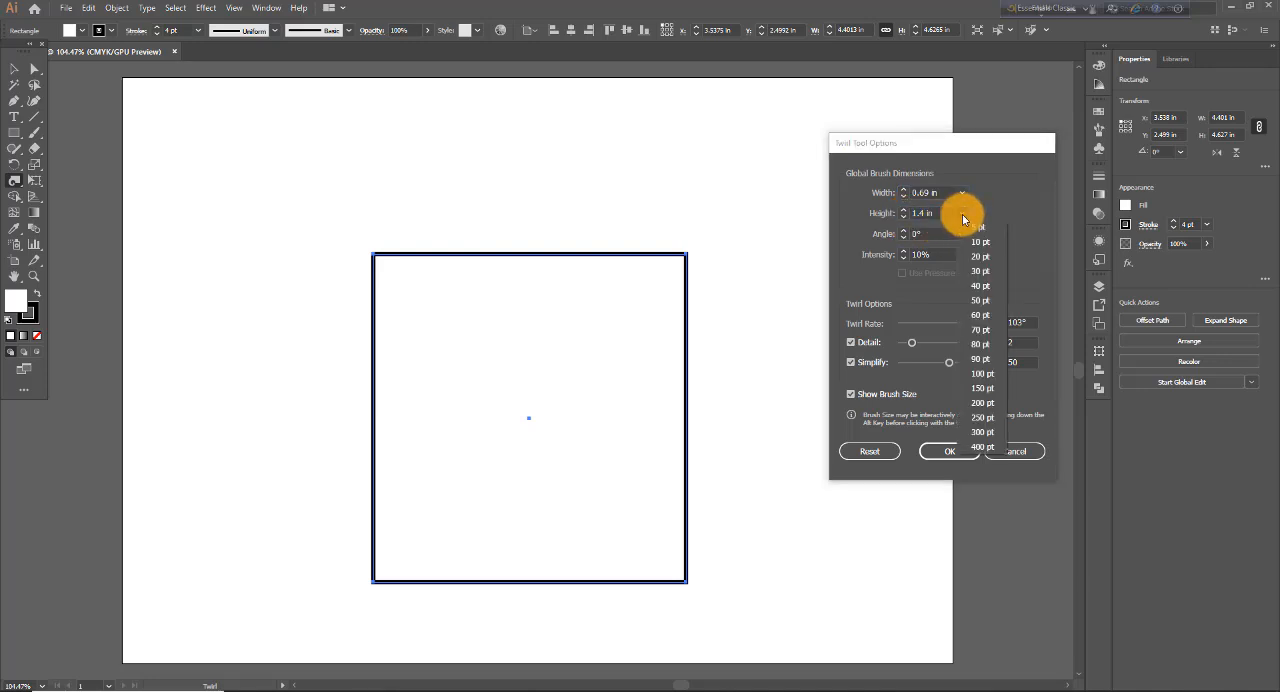
left_click(979, 301)
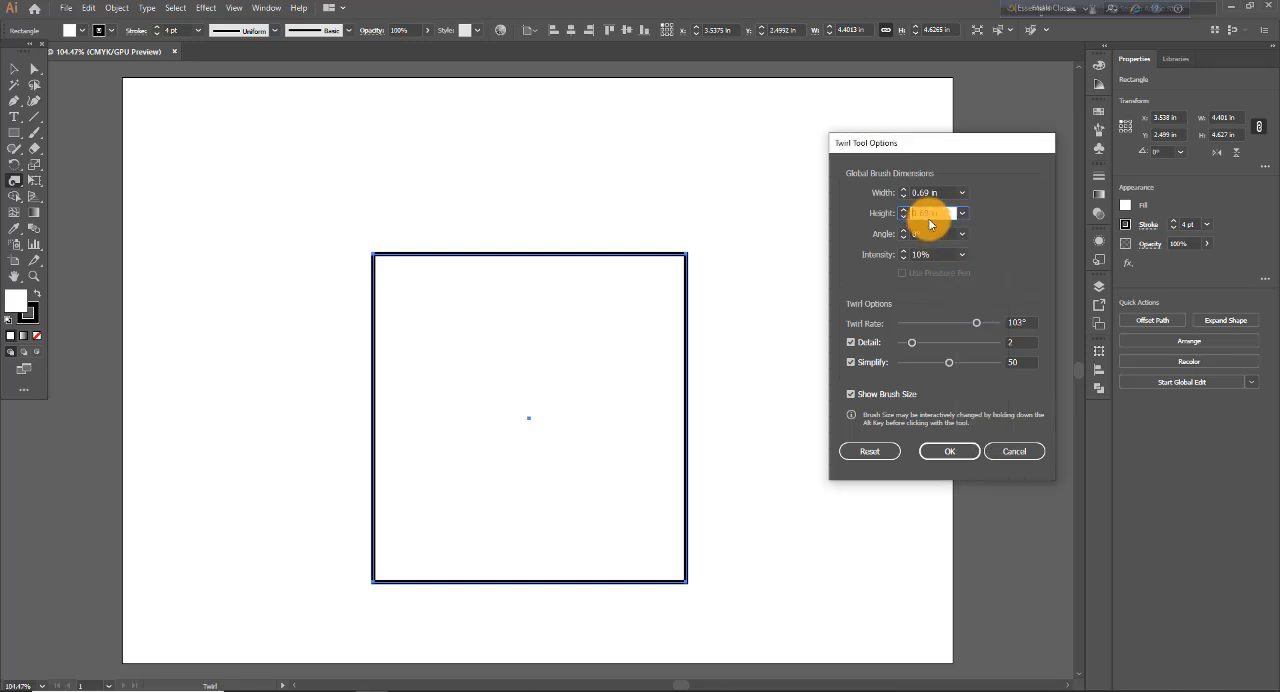
left_click(947, 455)
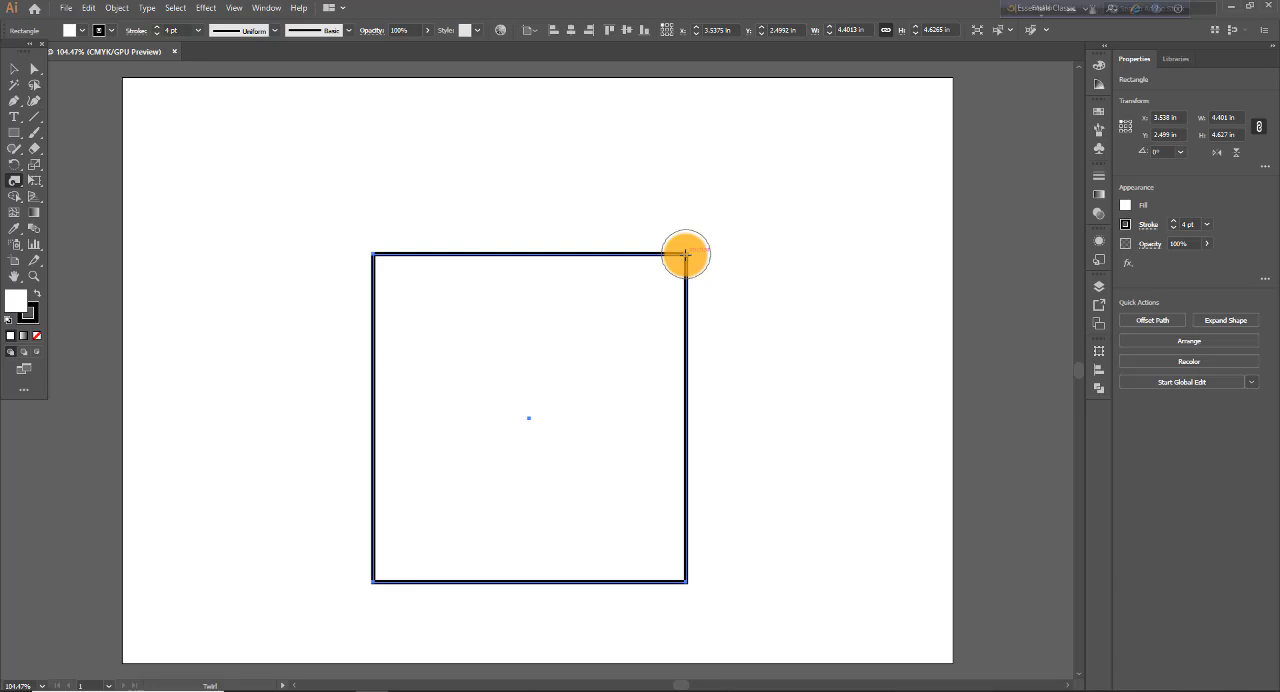
- Try twirling the rectangle's upper-right and lower-right corners with the smaller brush, and undo both twirls
left_click_drag(686, 255, 686, 255)
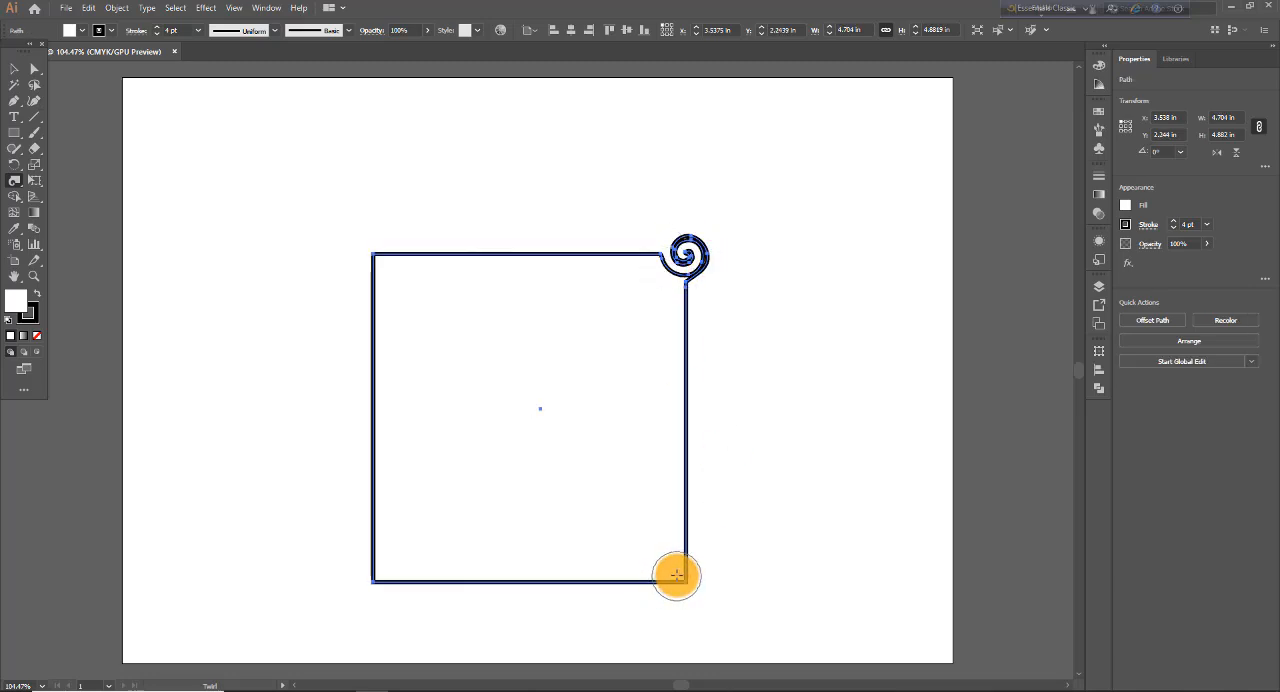
left_click_drag(677, 572, 677, 572)
key("ctrl+z")
key("ctrl+z")
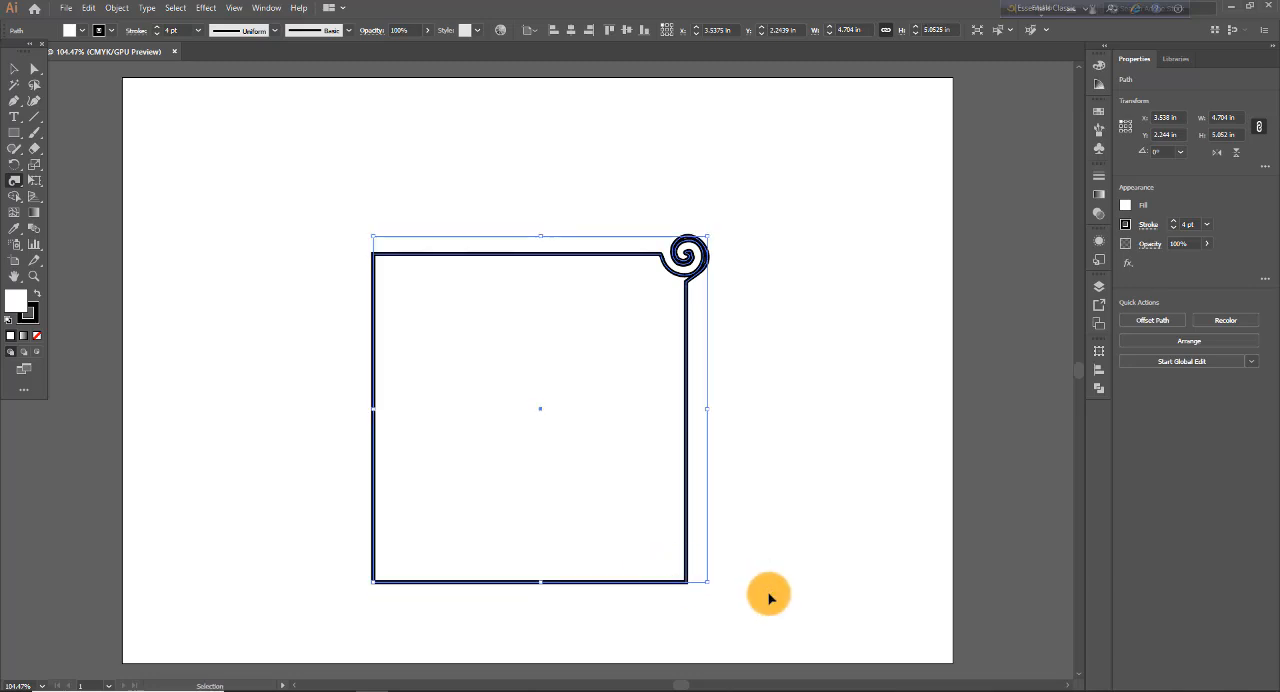
- Set the Twirl brush angle to 45° and apply the options
double_click(14, 182)
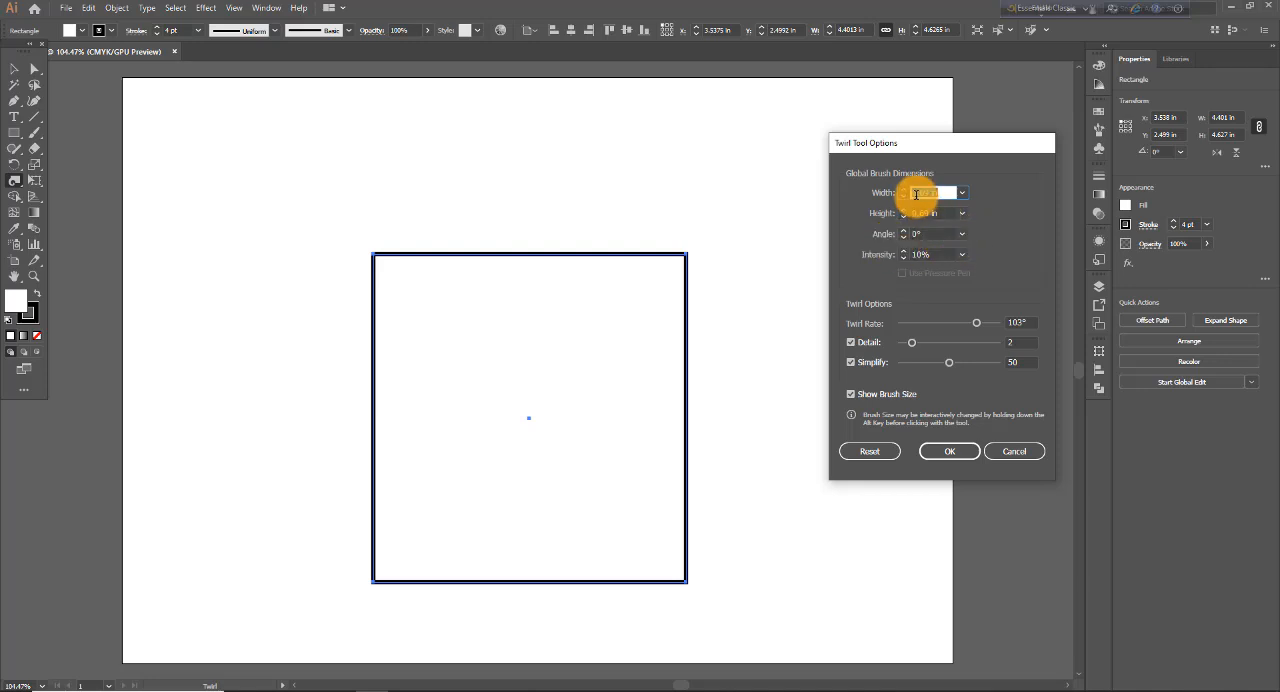
left_click(962, 233)
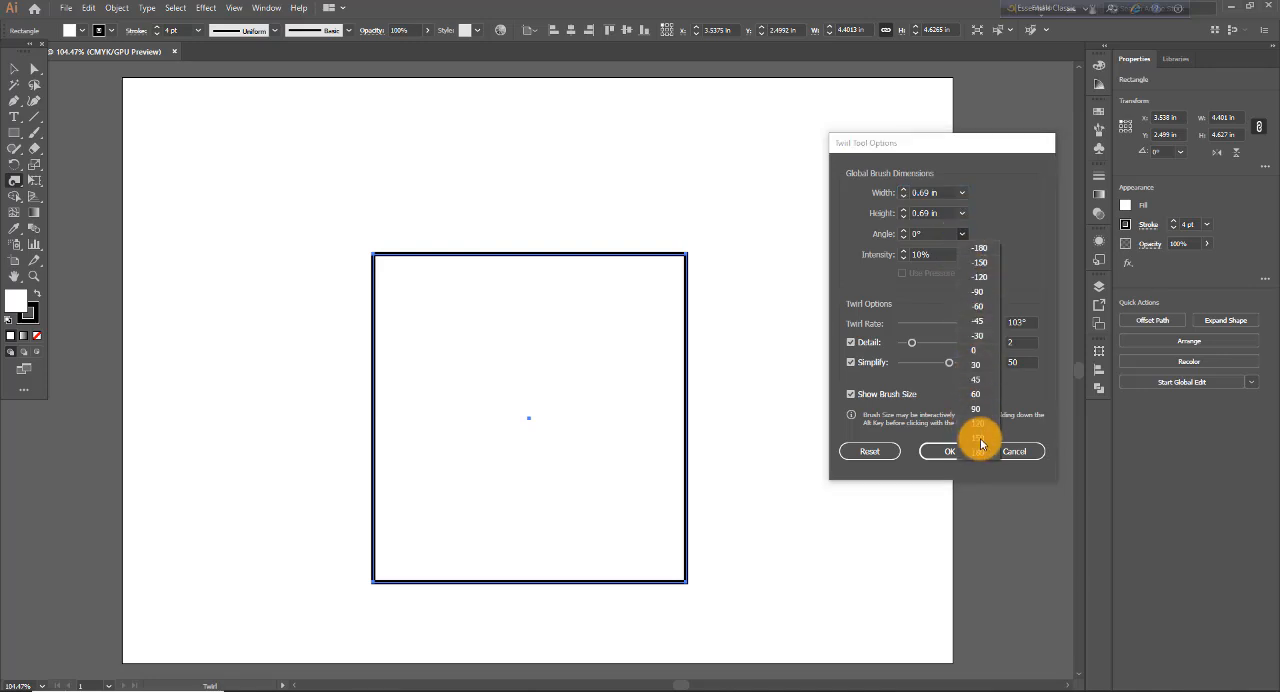
left_click(978, 381)
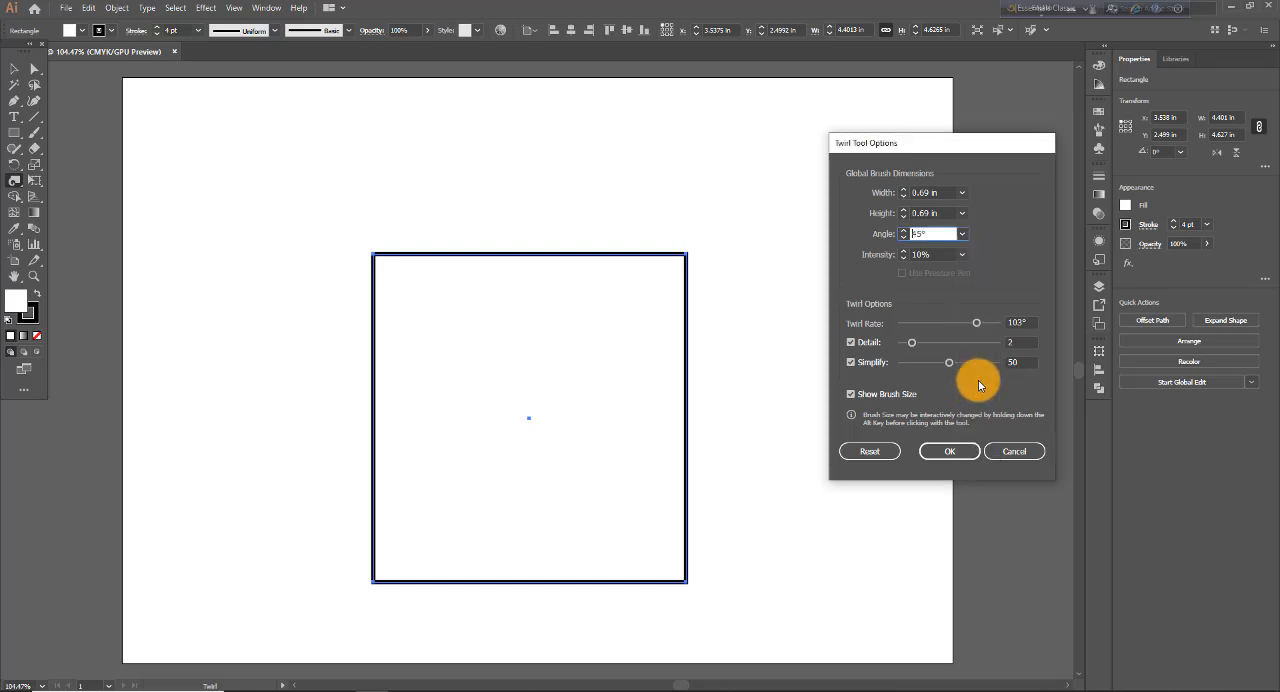
left_click(946, 451)
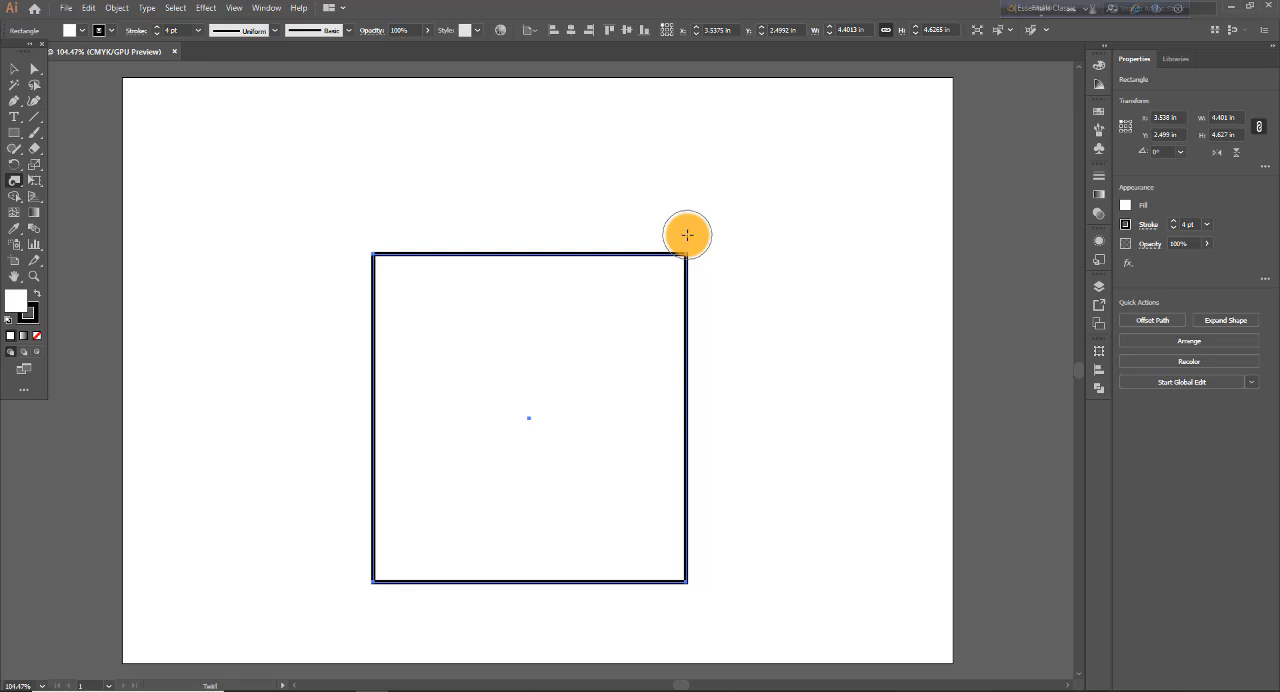
- Set the Twirl brush height to 80 pt with a 45° angle, and twirl the rectangle's upper-right corner
double_click(15, 182)
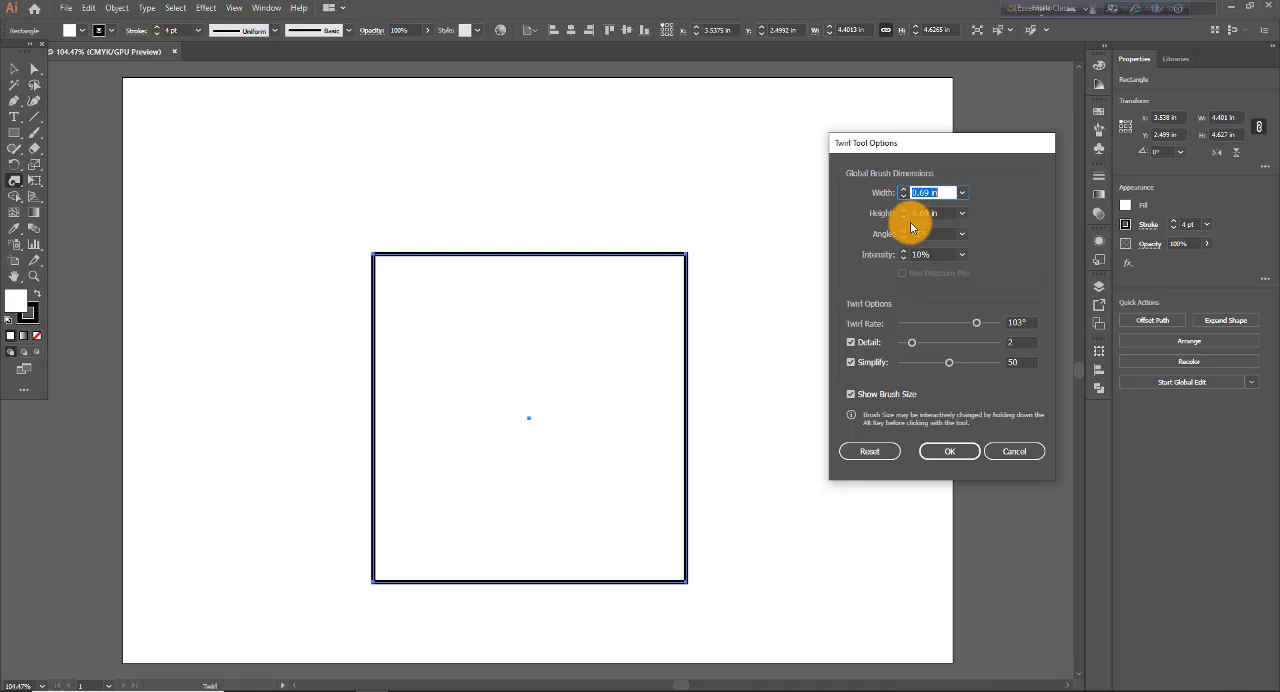
left_click(962, 213)
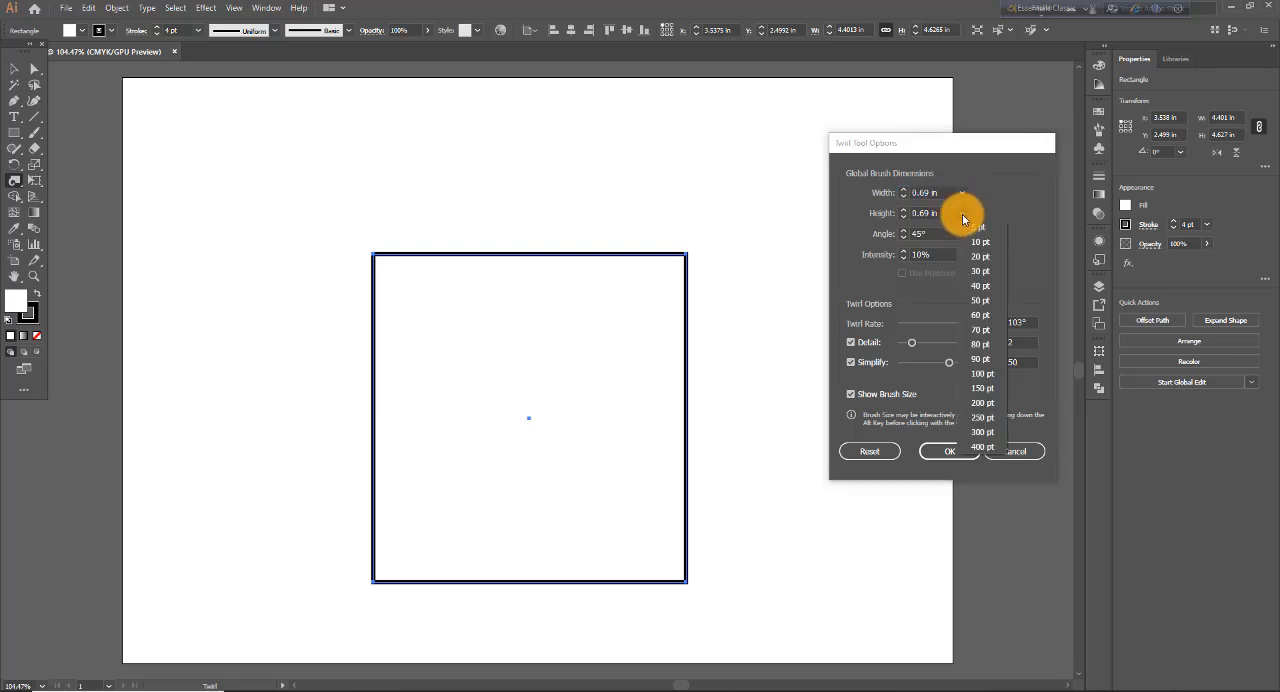
left_click(980, 344)
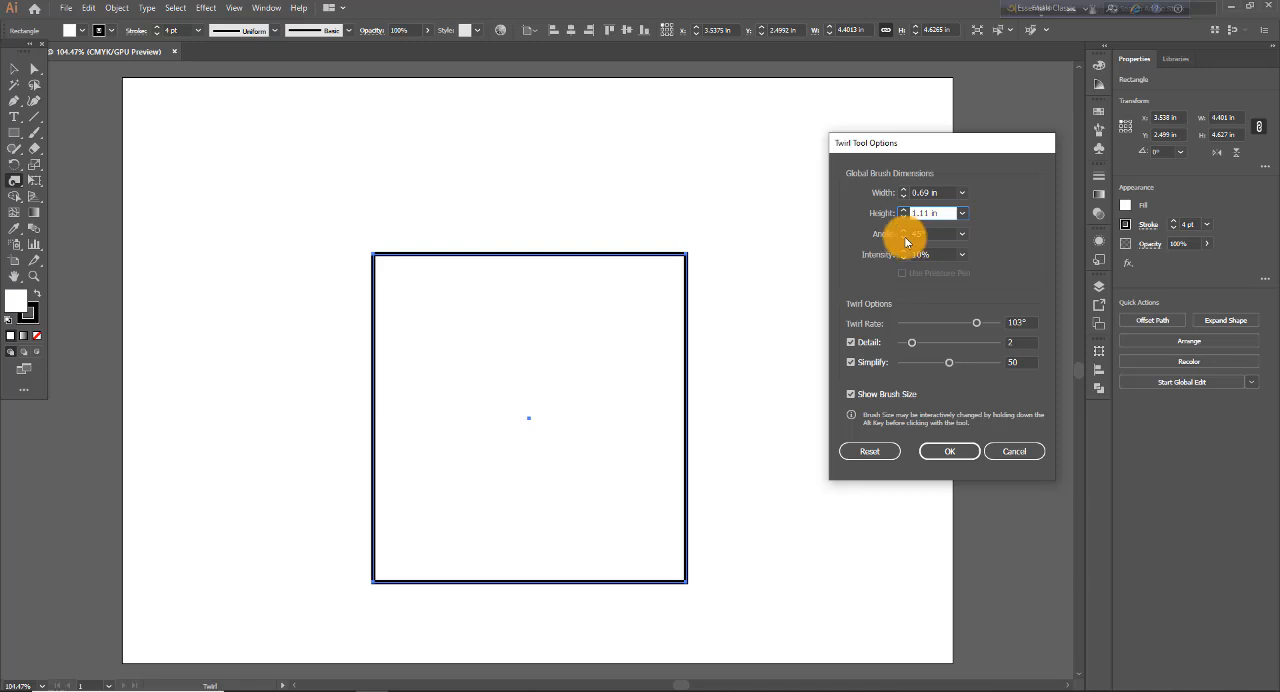
left_click(962, 233)
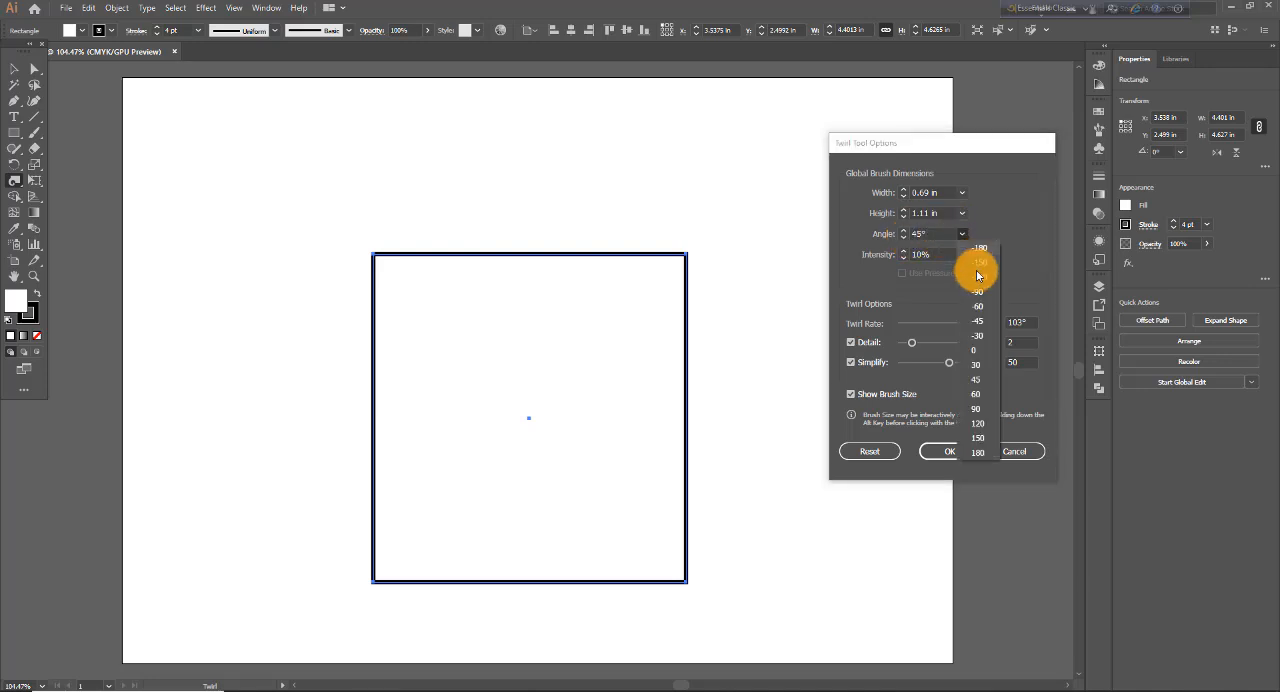
left_click(977, 379)
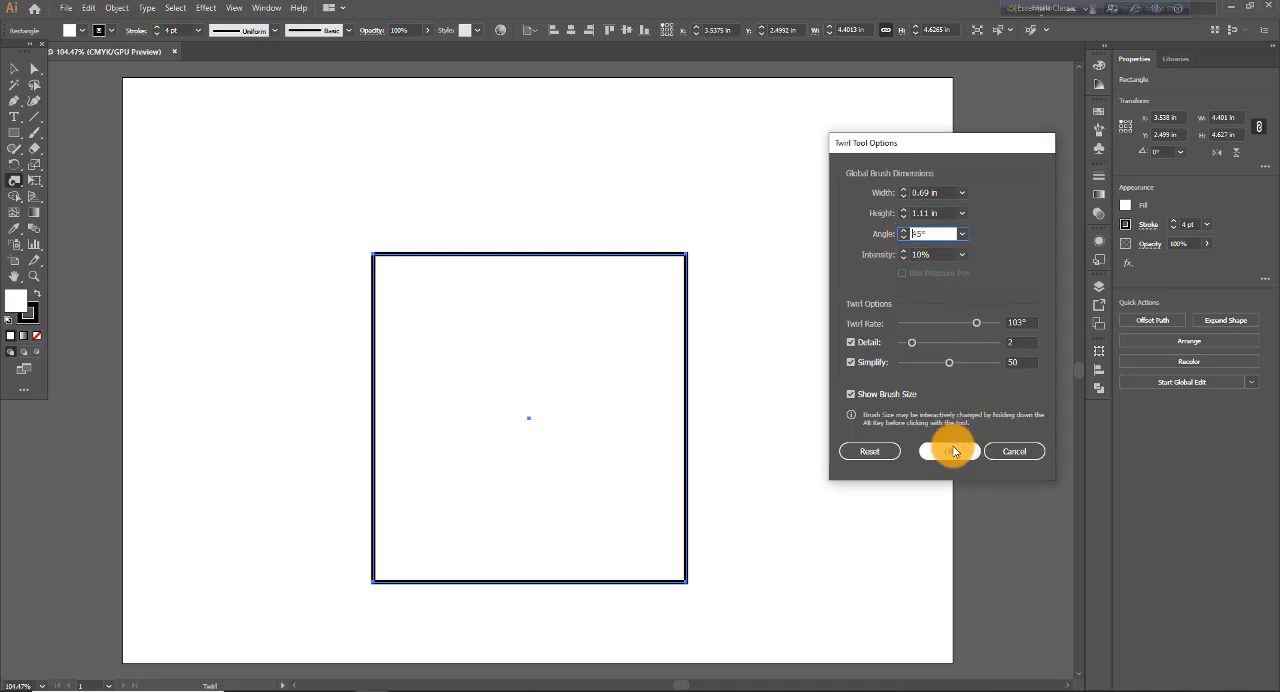
left_click(947, 450)
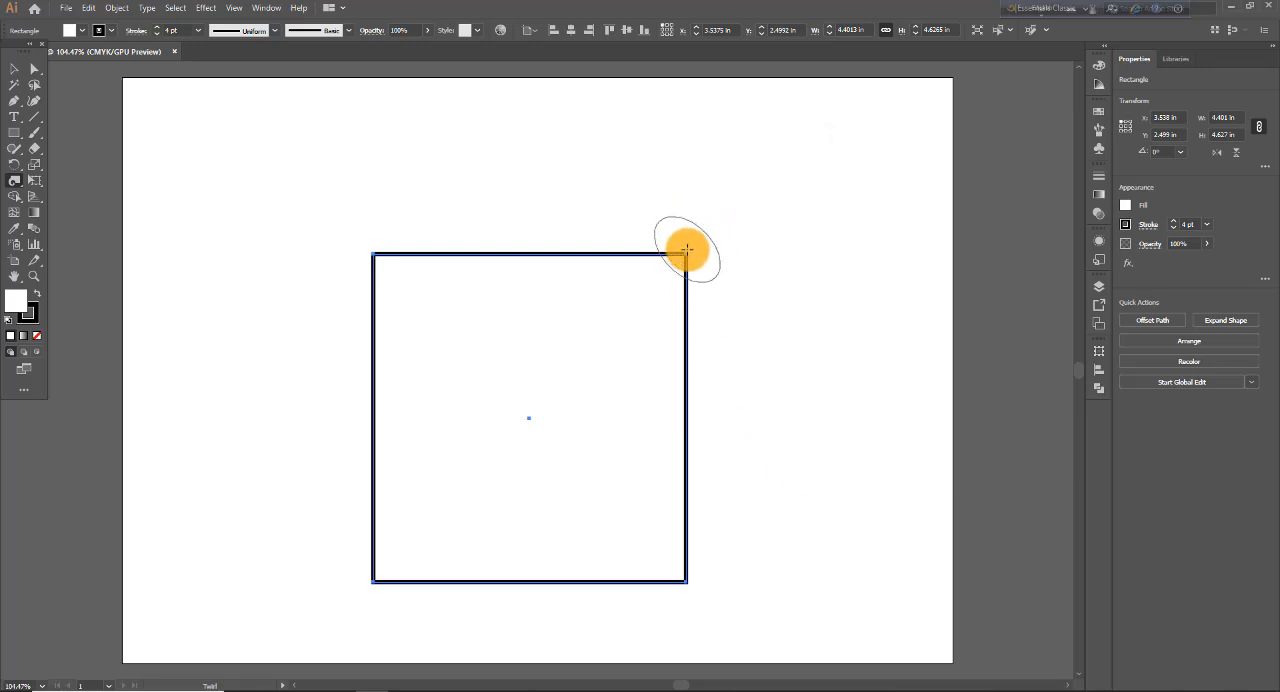
left_click_drag(677, 263, 665, 253)
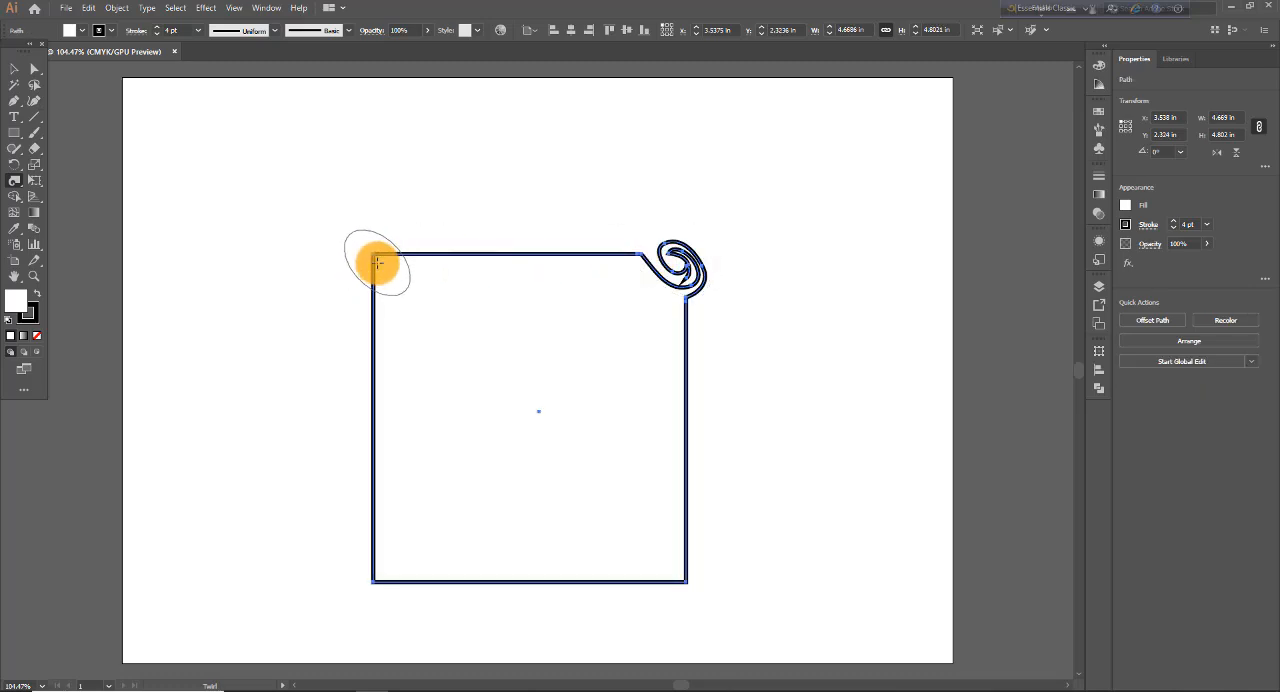
- Set the Twirl brush angle to -45° and apply the options
double_click(15, 183)
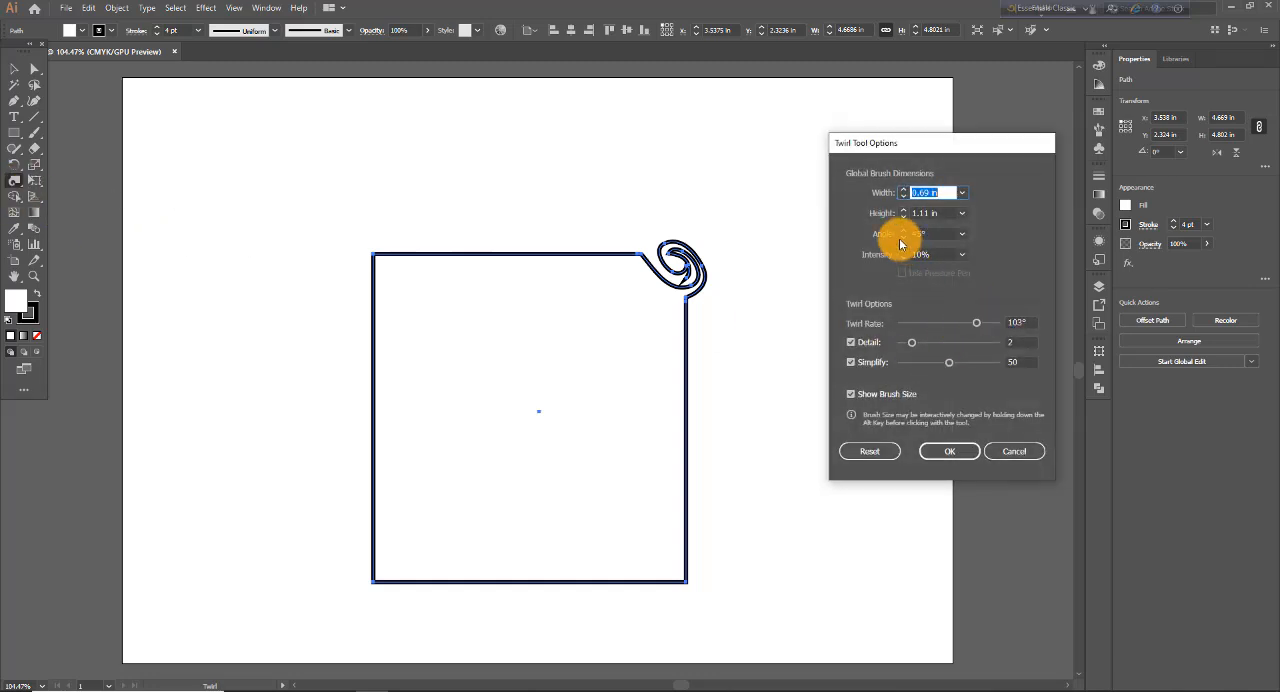
left_click(962, 236)
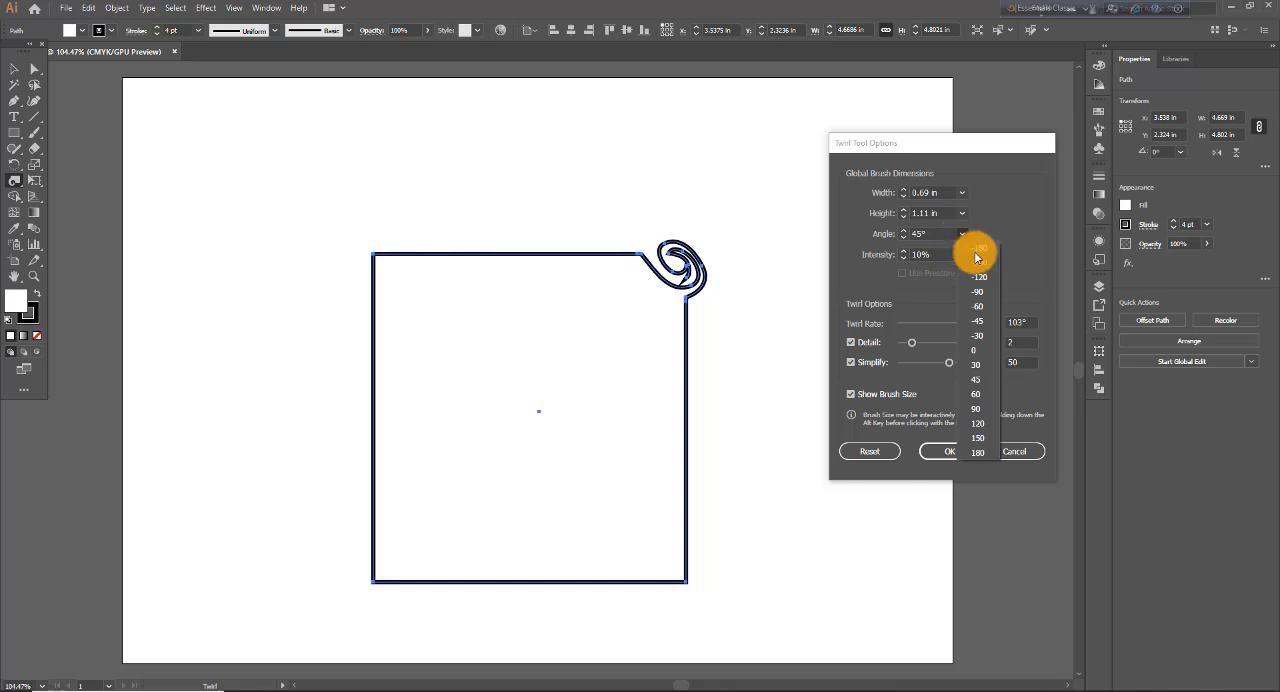
left_click(979, 322)
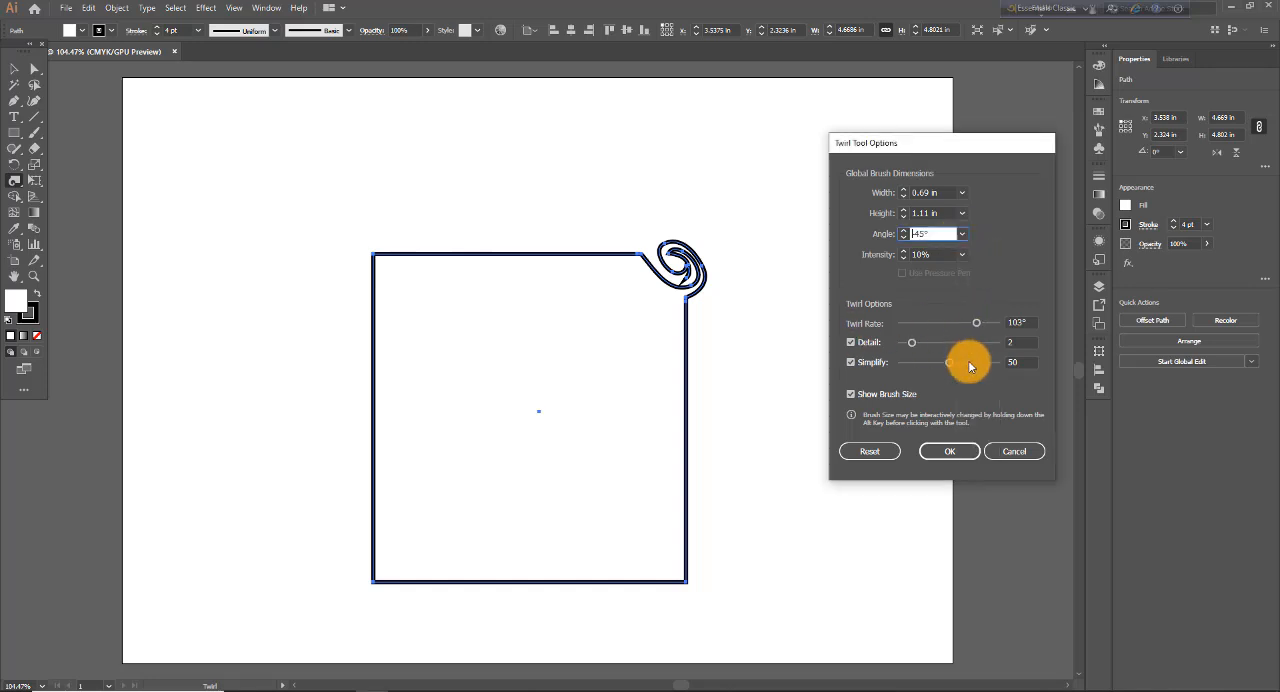
left_click(950, 451)
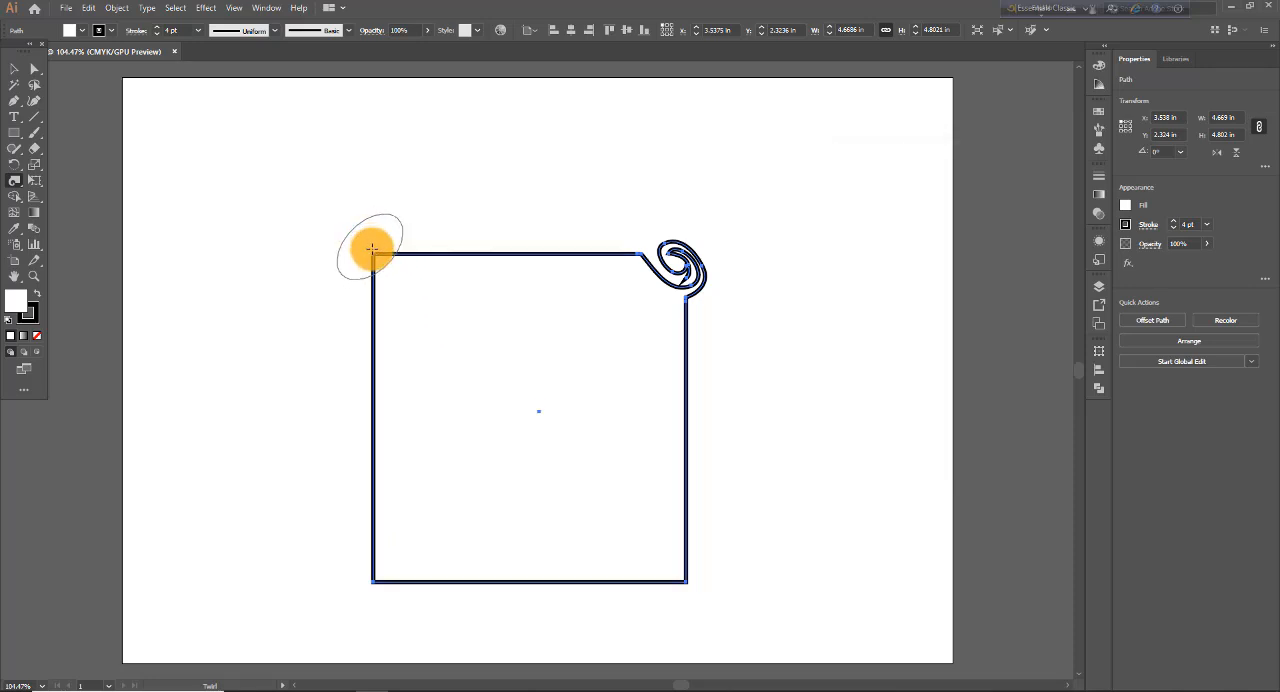
- Twirl the rectangle's upper-left, lower-left and lower-right corners with the tilted elliptical brush
left_click(379, 262)
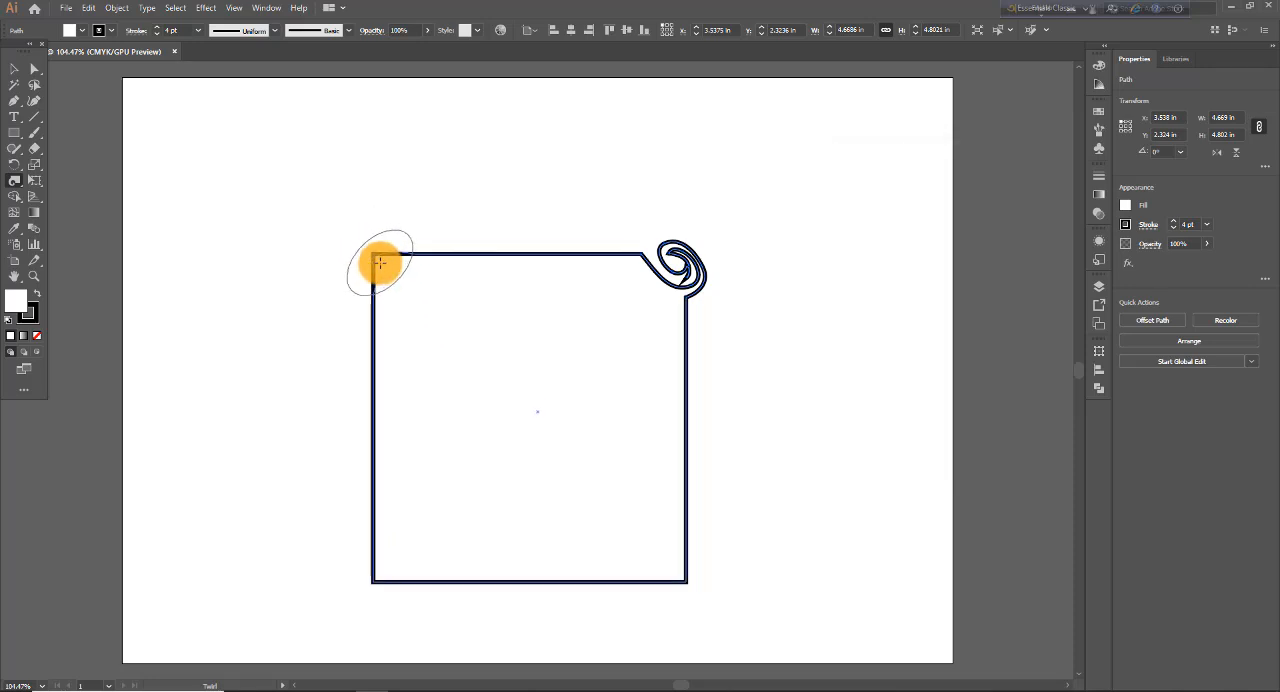
left_click_drag(379, 262, 380, 262)
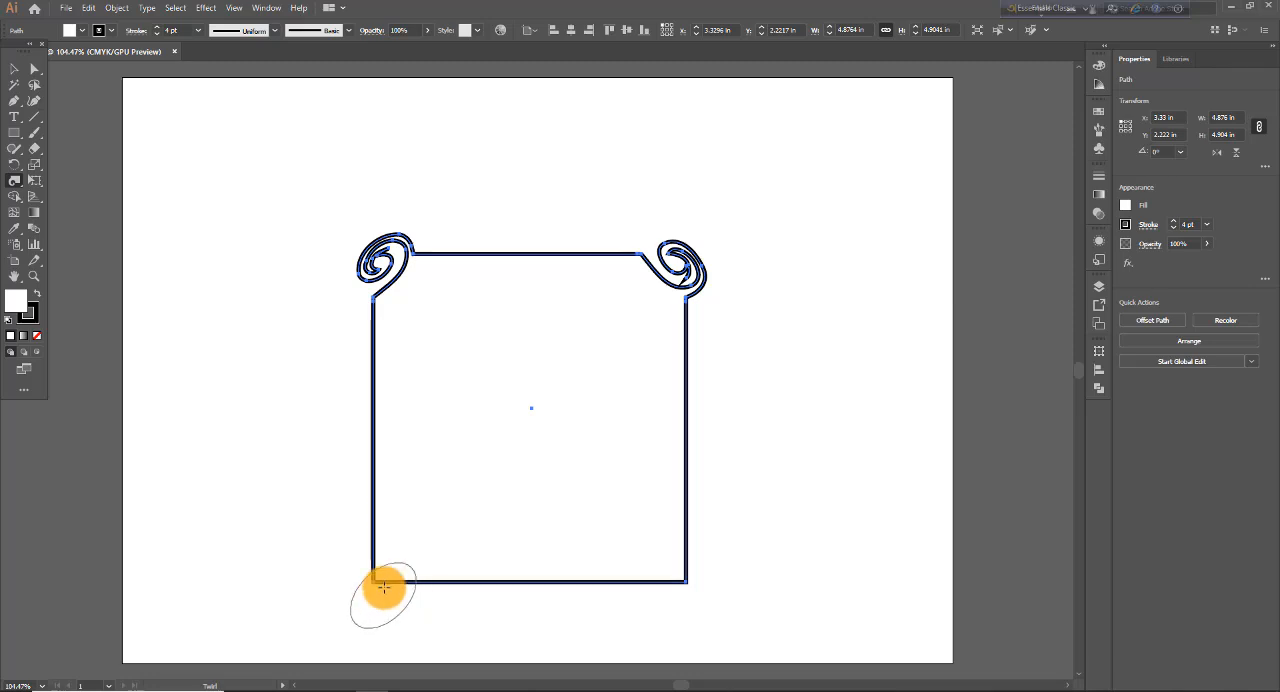
left_click_drag(380, 592, 381, 579)
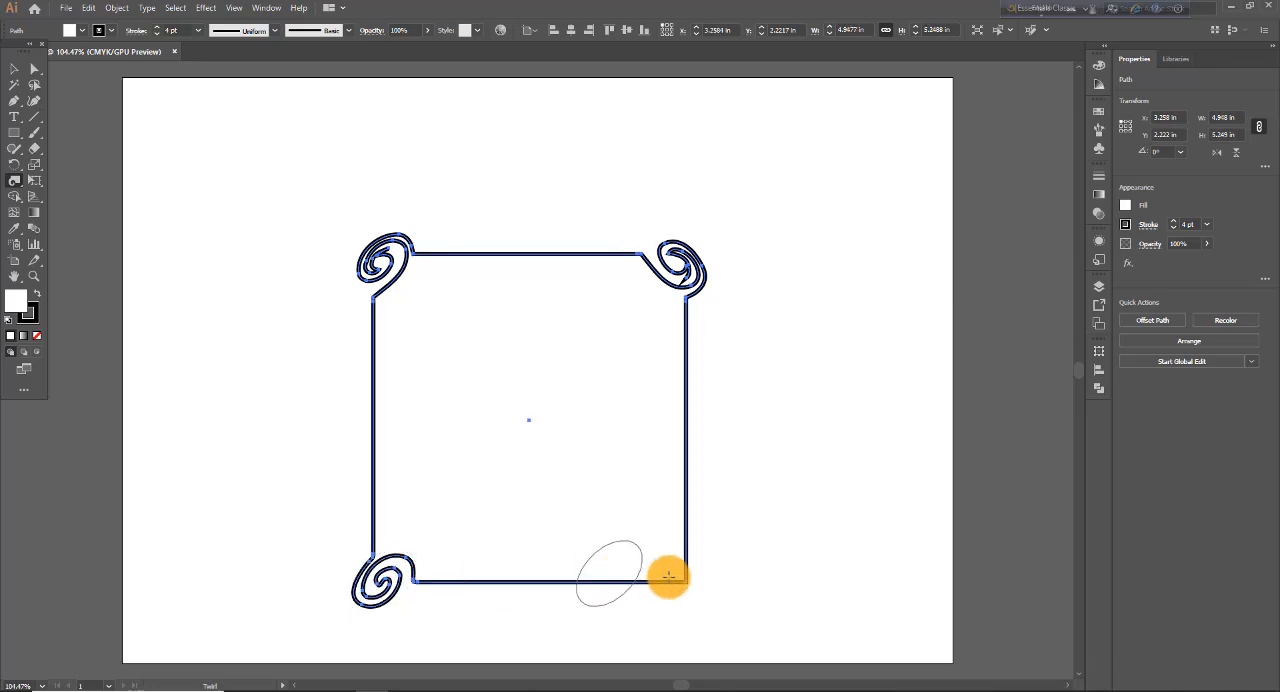
left_click_drag(666, 574, 675, 575)
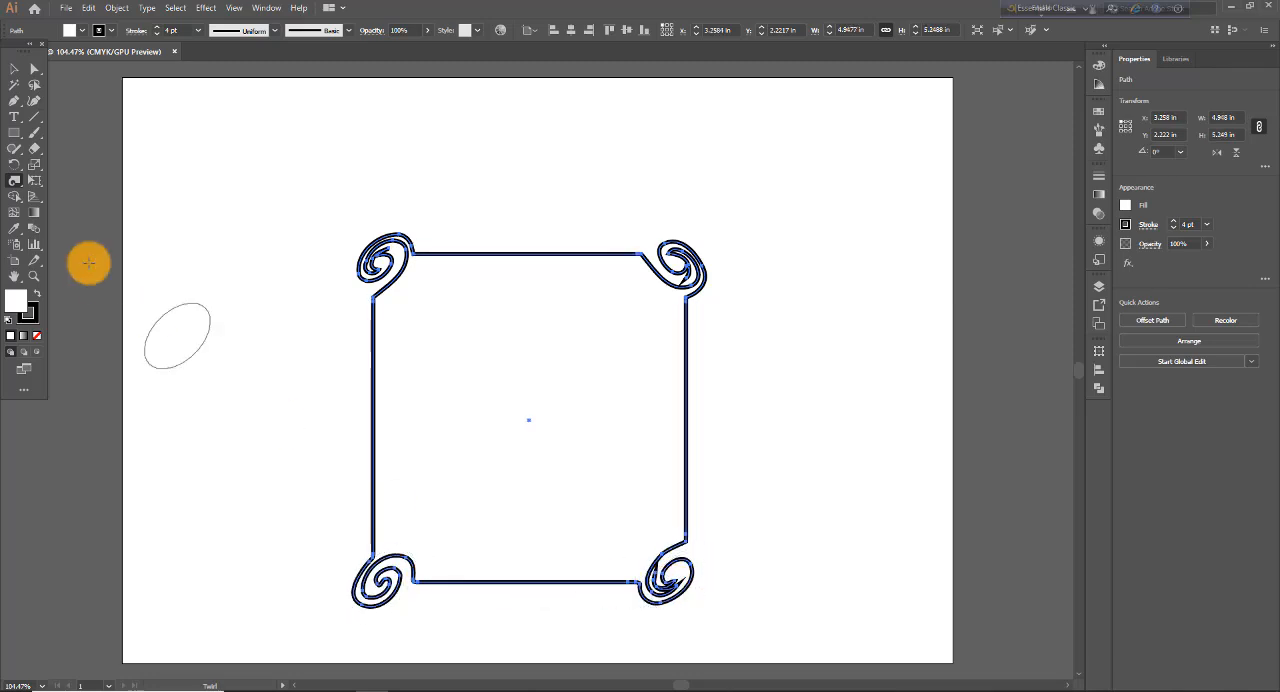
- Set the Twirl brush angle to 0° and twirl the middle of the shape's upper edge
double_click(17, 187)
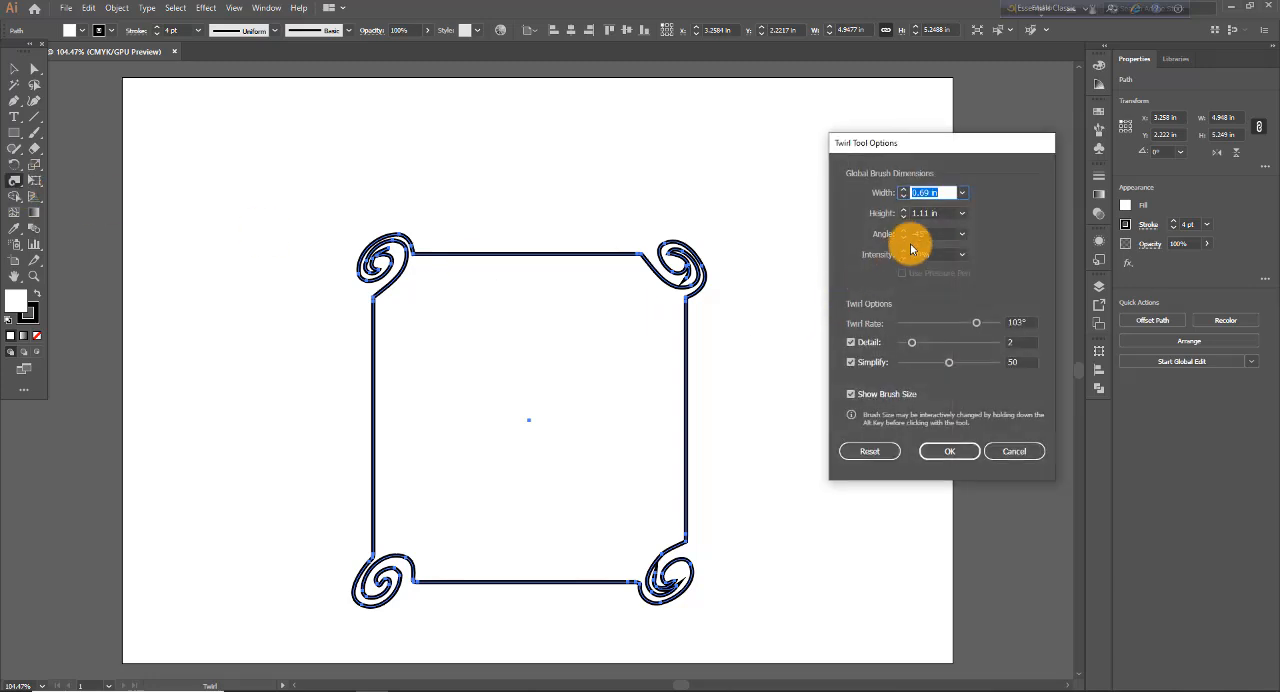
left_click_drag(903, 238, 963, 238)
left_click(962, 233)
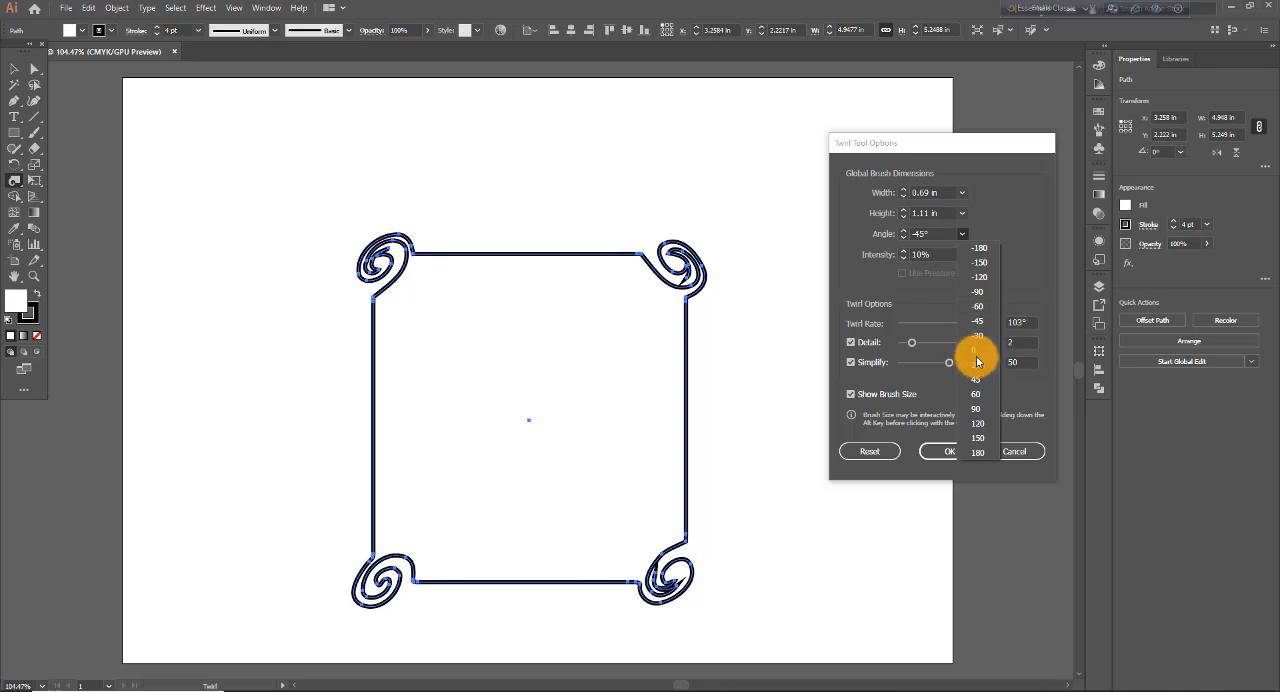
left_click(956, 403)
left_click(940, 454)
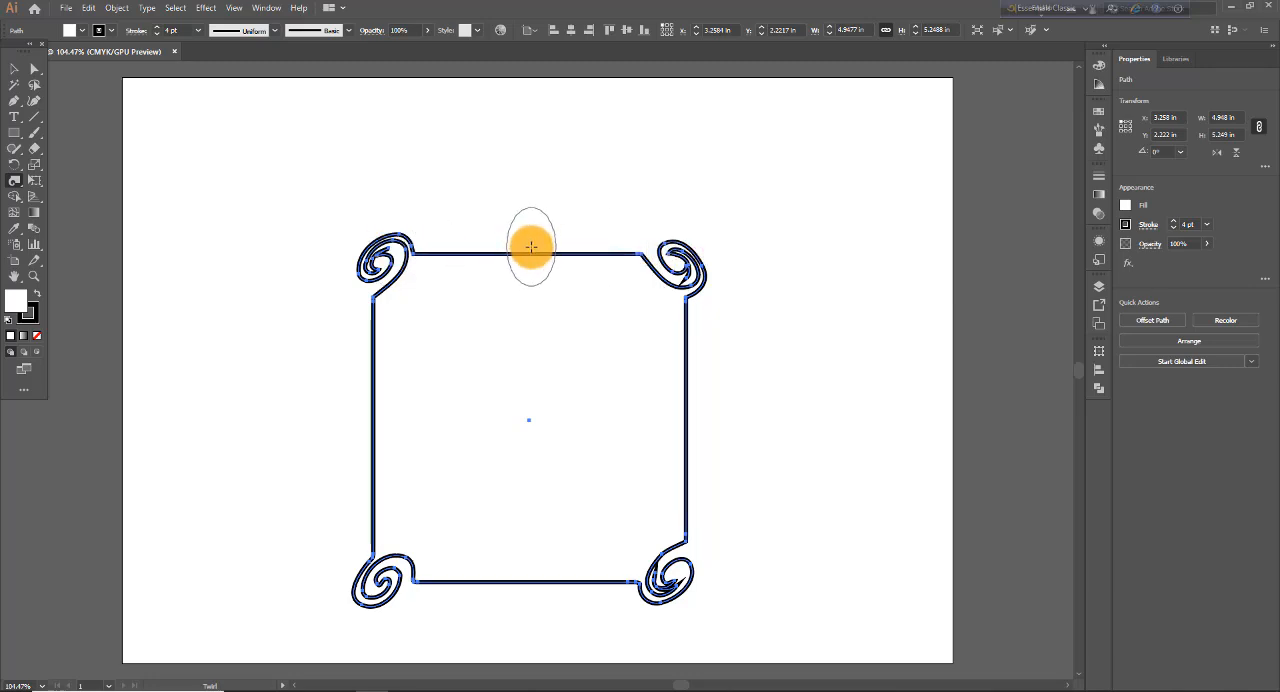
left_click_drag(531, 246, 532, 238)
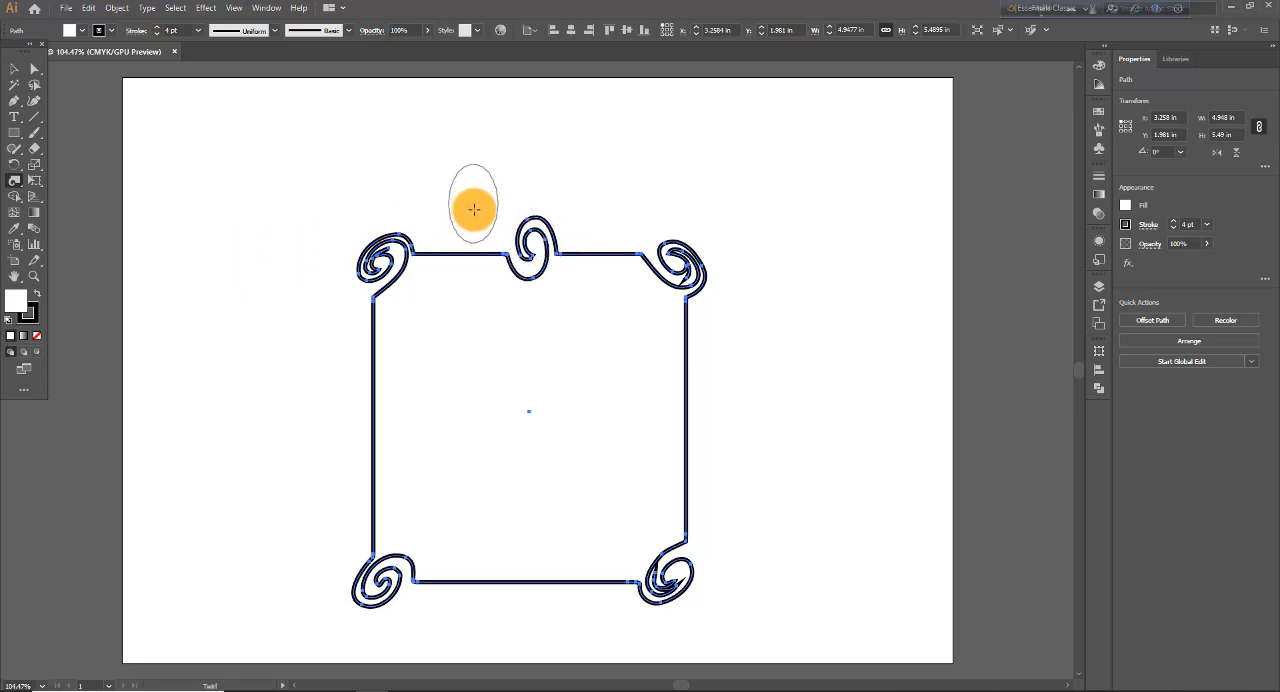
- Set the Twirl brush height to 50 pt and apply the options
double_click(17, 181)
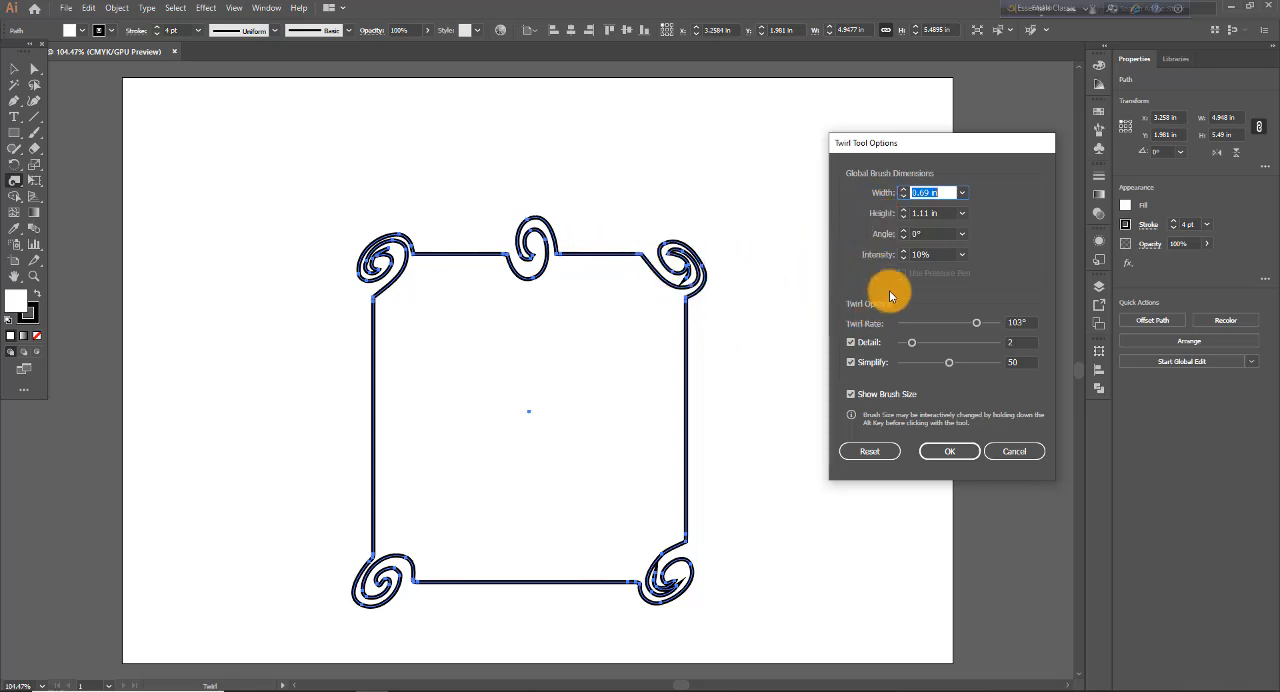
left_click(962, 214)
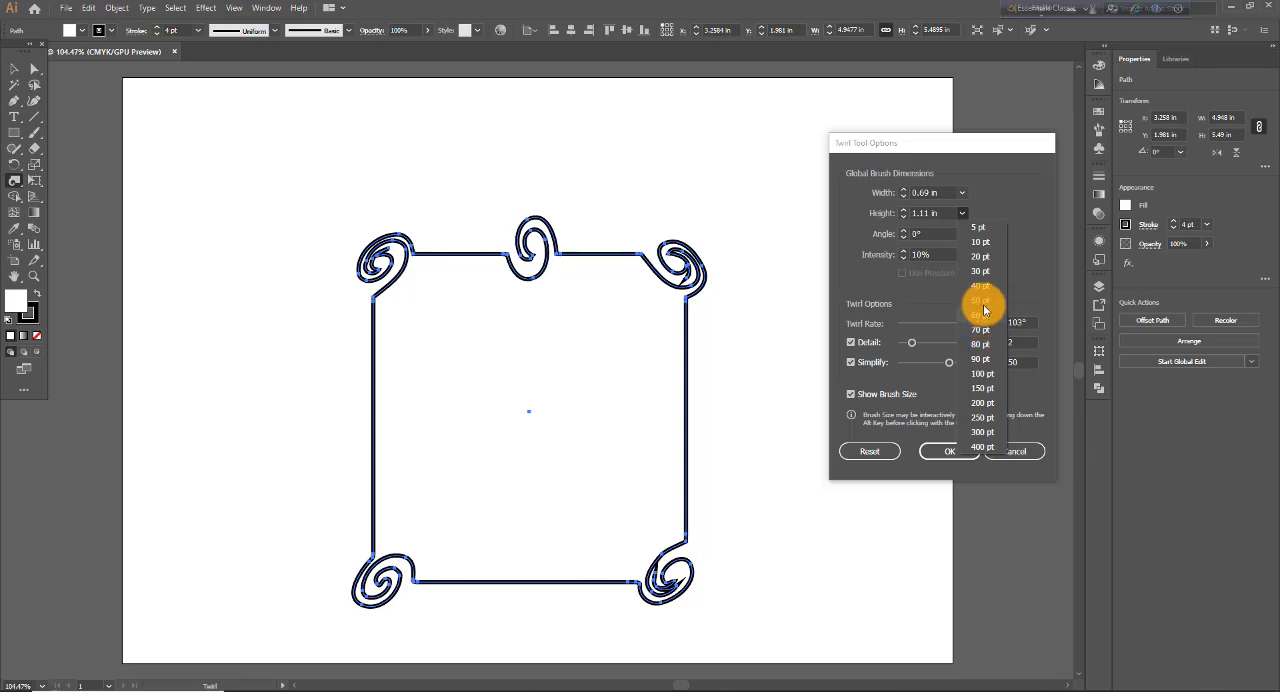
left_click(980, 300)
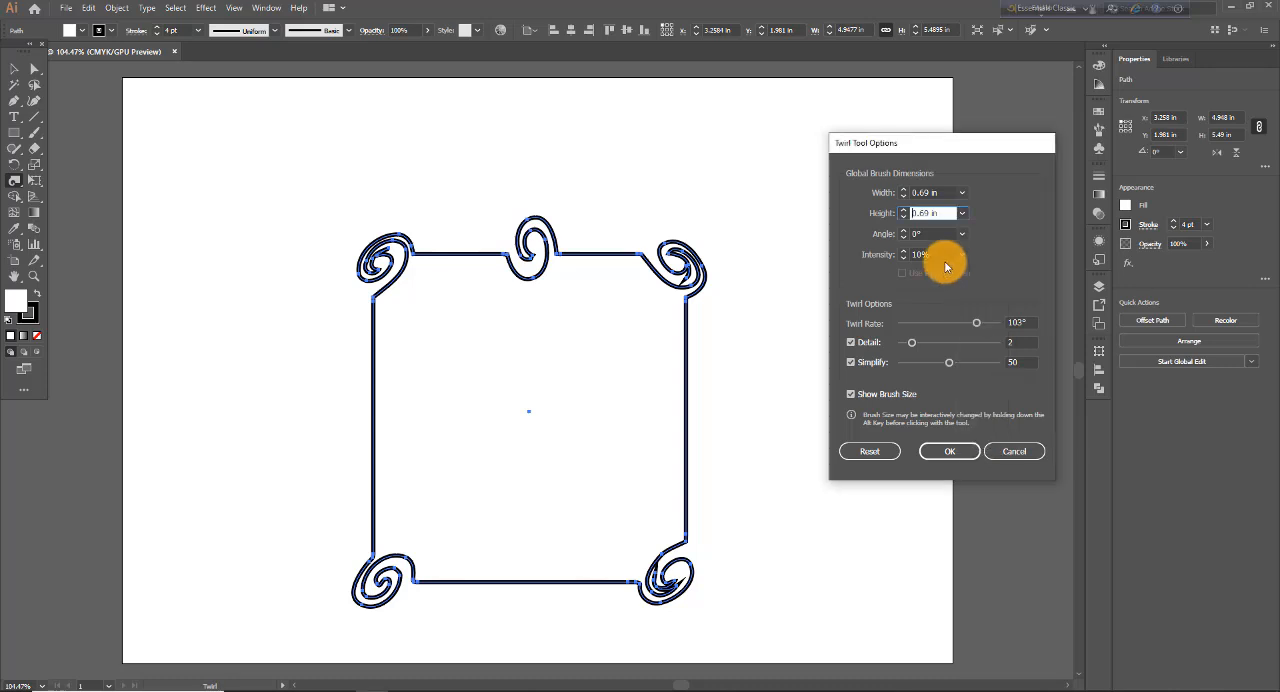
left_click(948, 452)
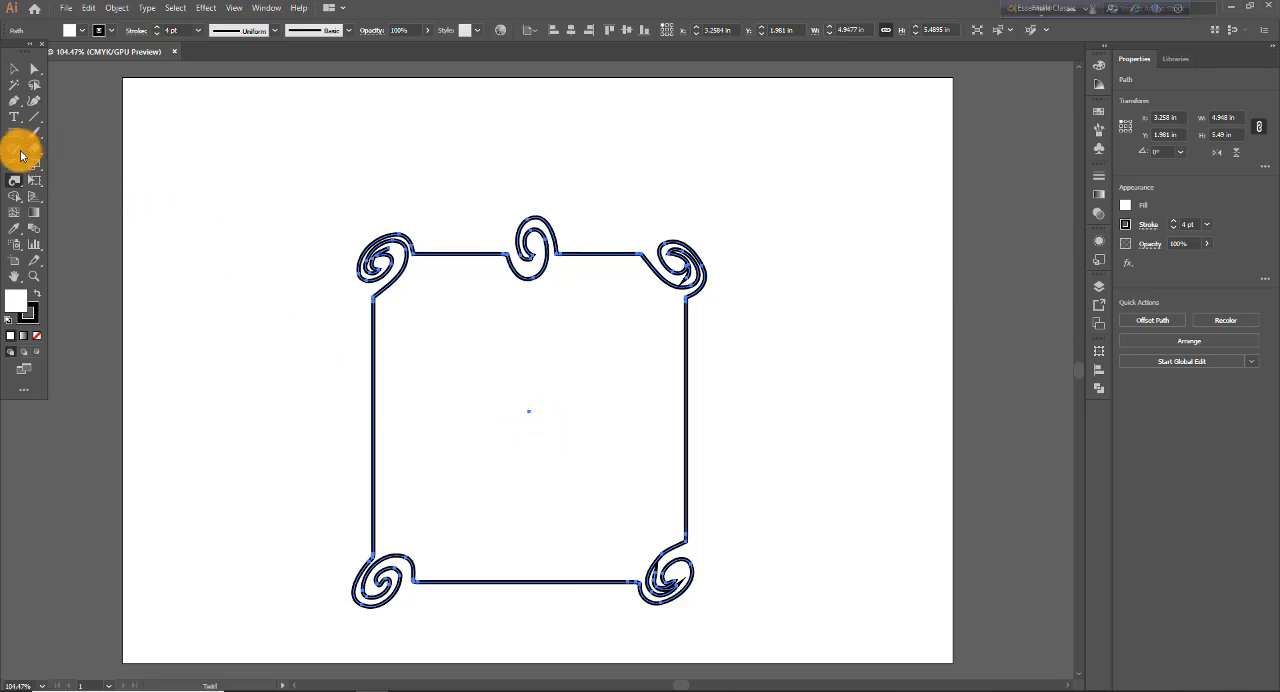
- Set the Twirl brush intensity to 50% and apply the options
double_click(14, 180)
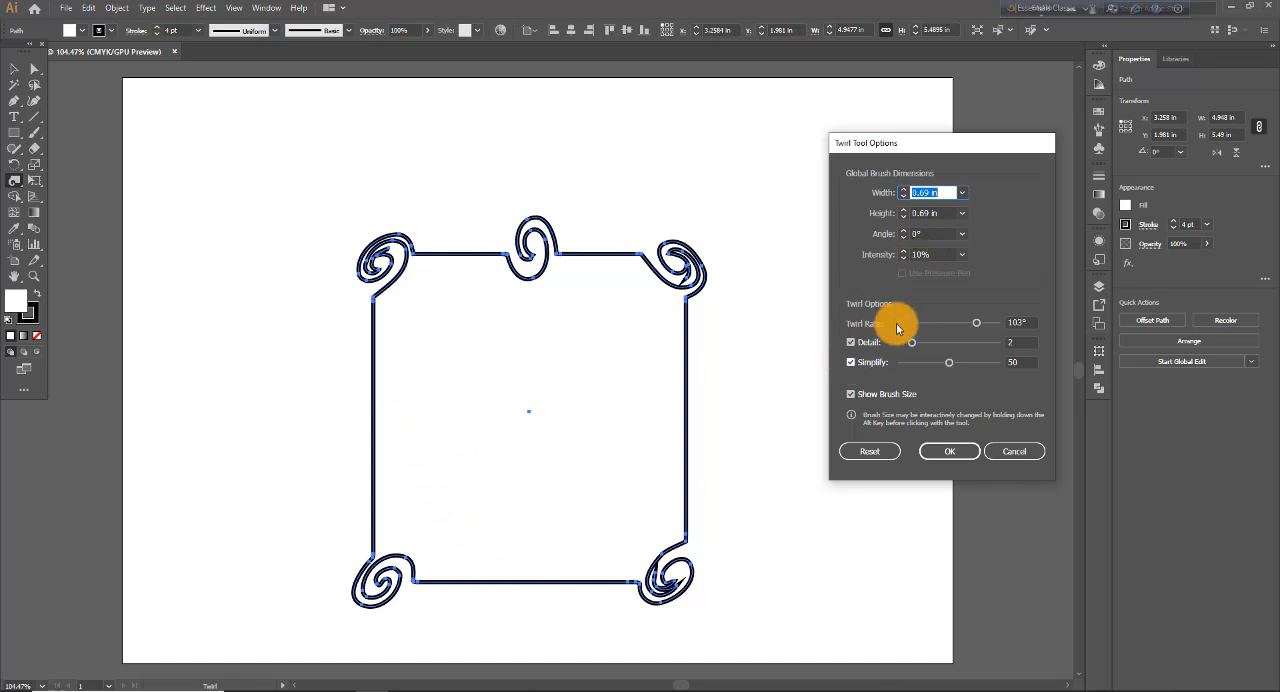
left_click(962, 254)
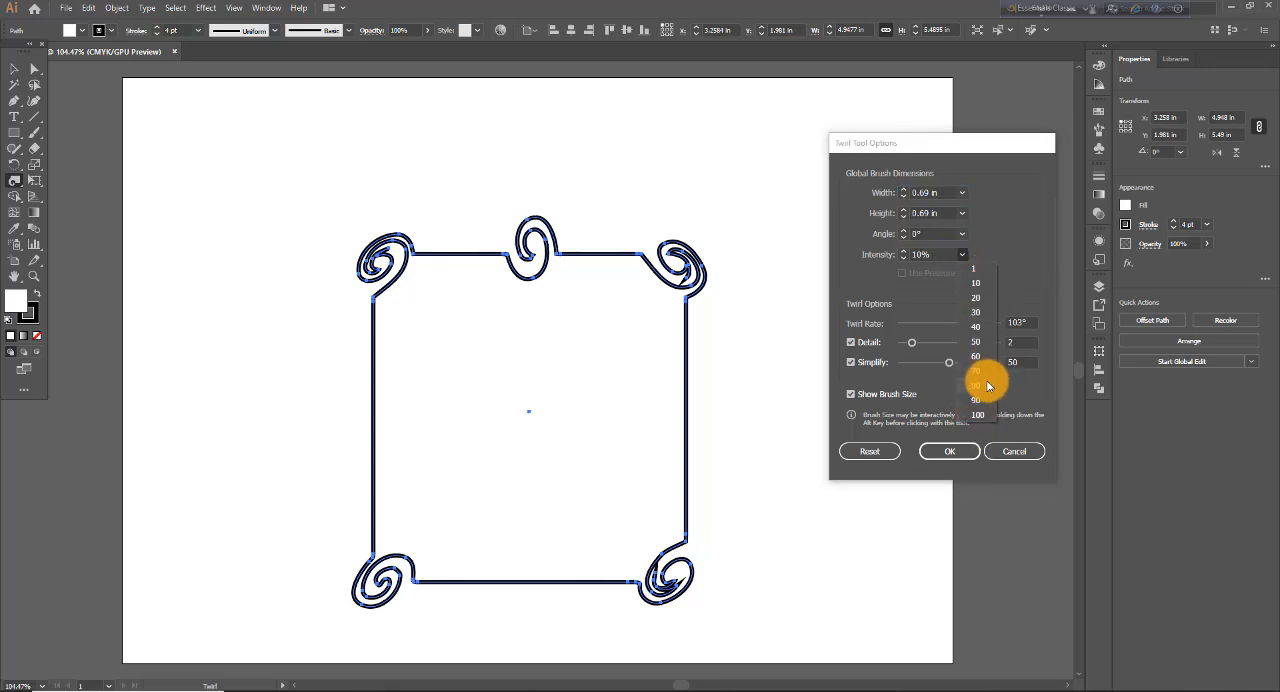
left_click(977, 347)
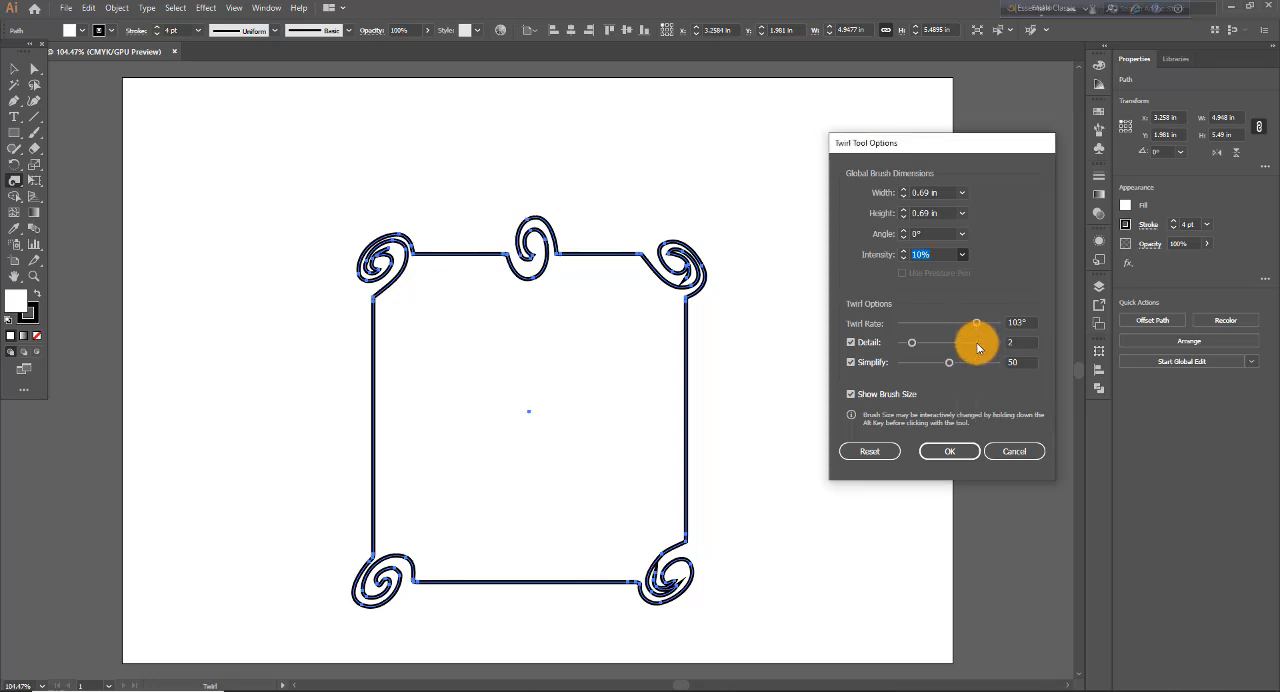
left_click(949, 451)
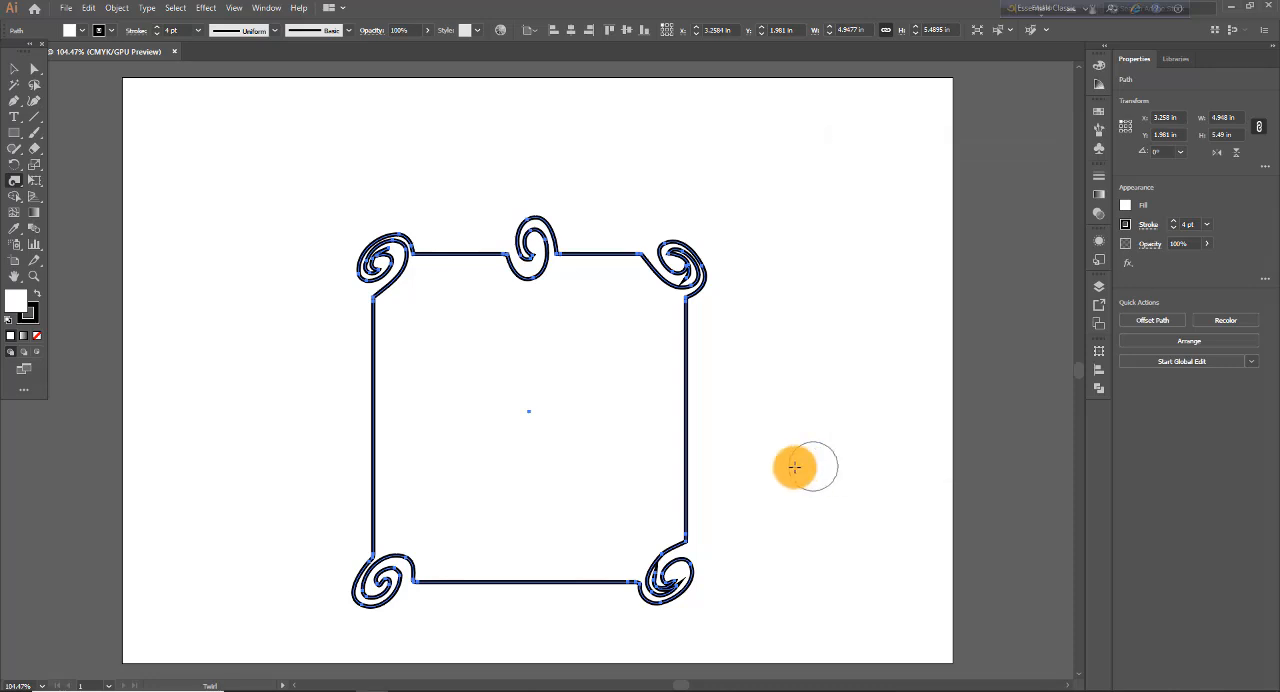
- Twirl the middles of the shape's right and left edges into tight spirals and inspect them up close
left_click(690, 427)
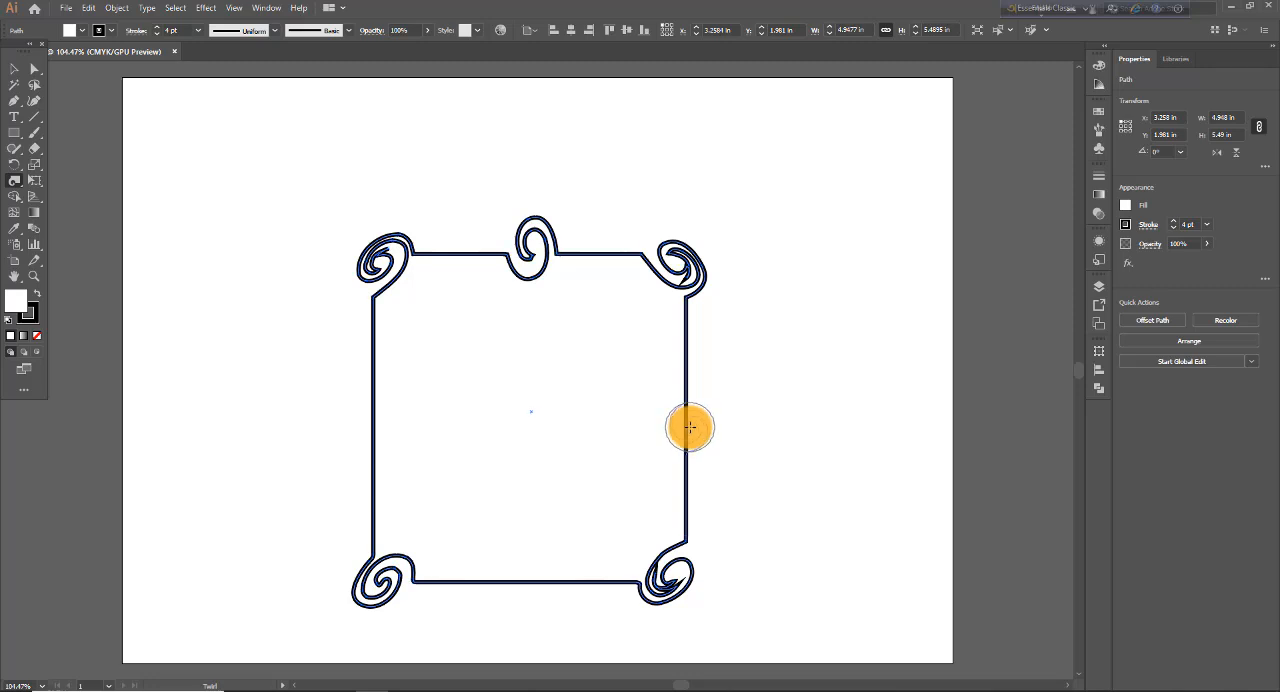
mouse_move(690, 427)
left_mouse_down()
mouse_move(717, 484)
mouse_move(697, 445)
left_mouse_up()
left_click_drag(371, 414, 396, 441)
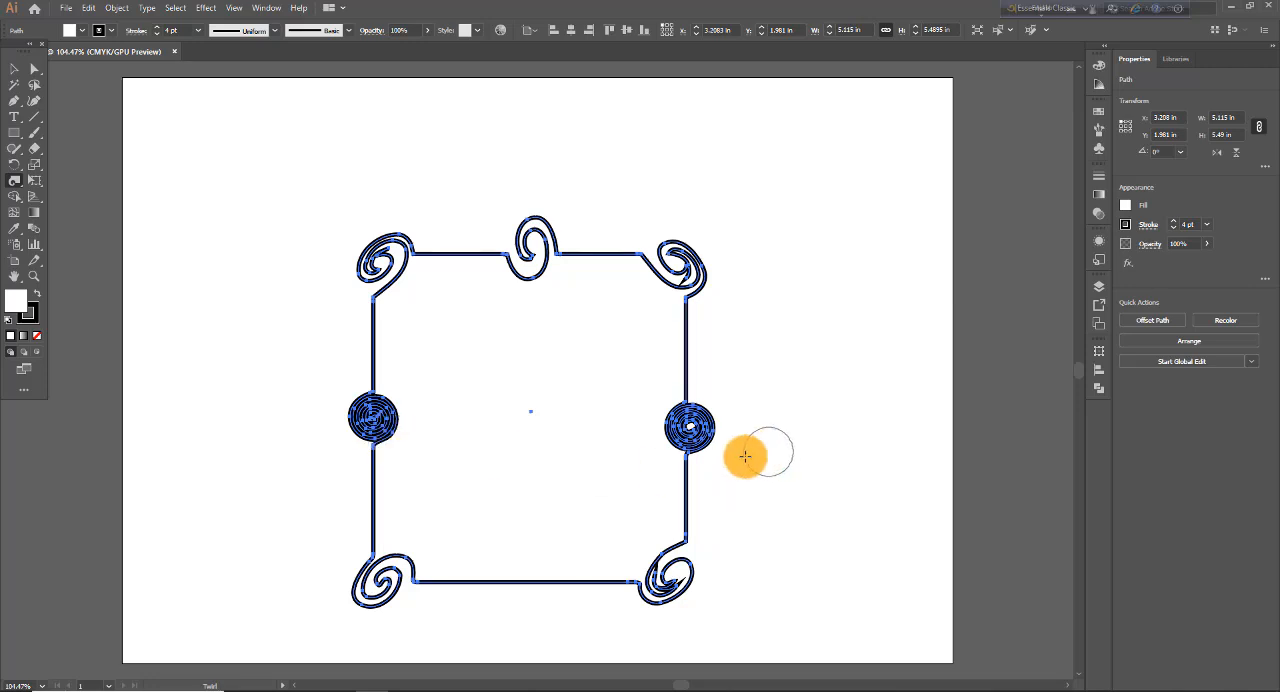
key("ctrl+=")
key("ctrl+=")
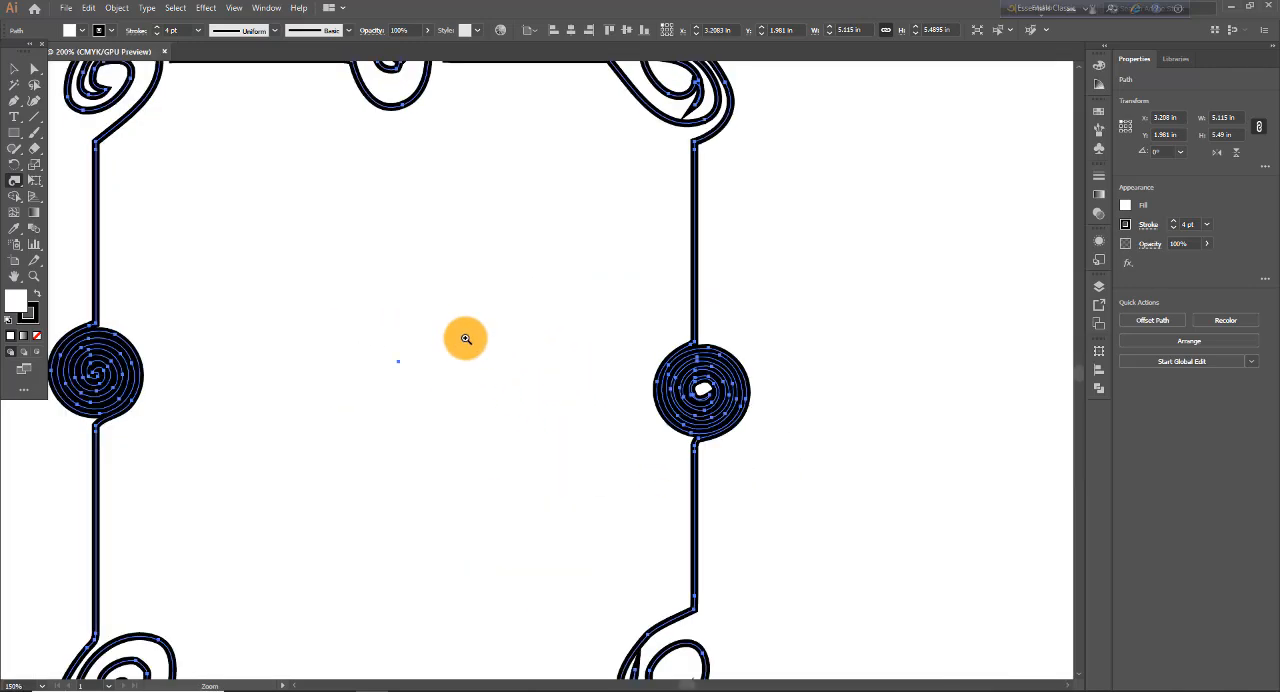
mouse_move(686, 341)
left_mouse_down()
mouse_move(624, 416)
mouse_move(716, 425)
left_mouse_up()
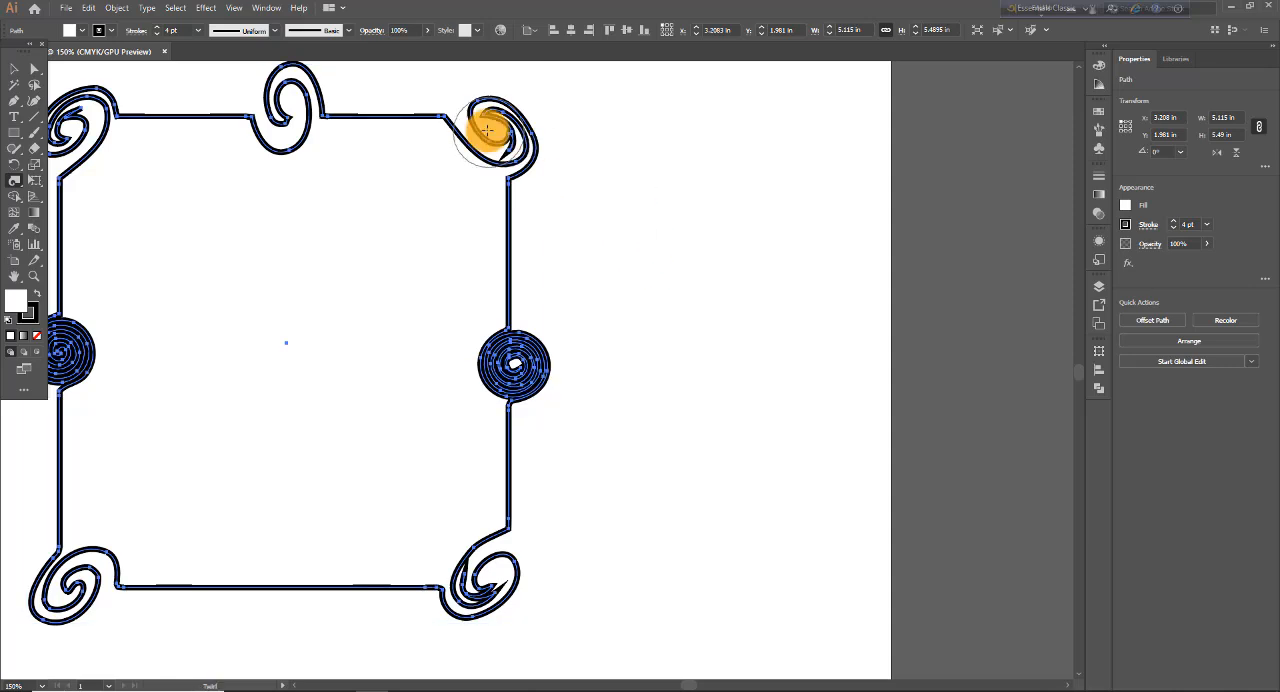
- Set the Twirl brush intensity to 10% and twirl the right edge just below its tight spiral
double_click(15, 183)
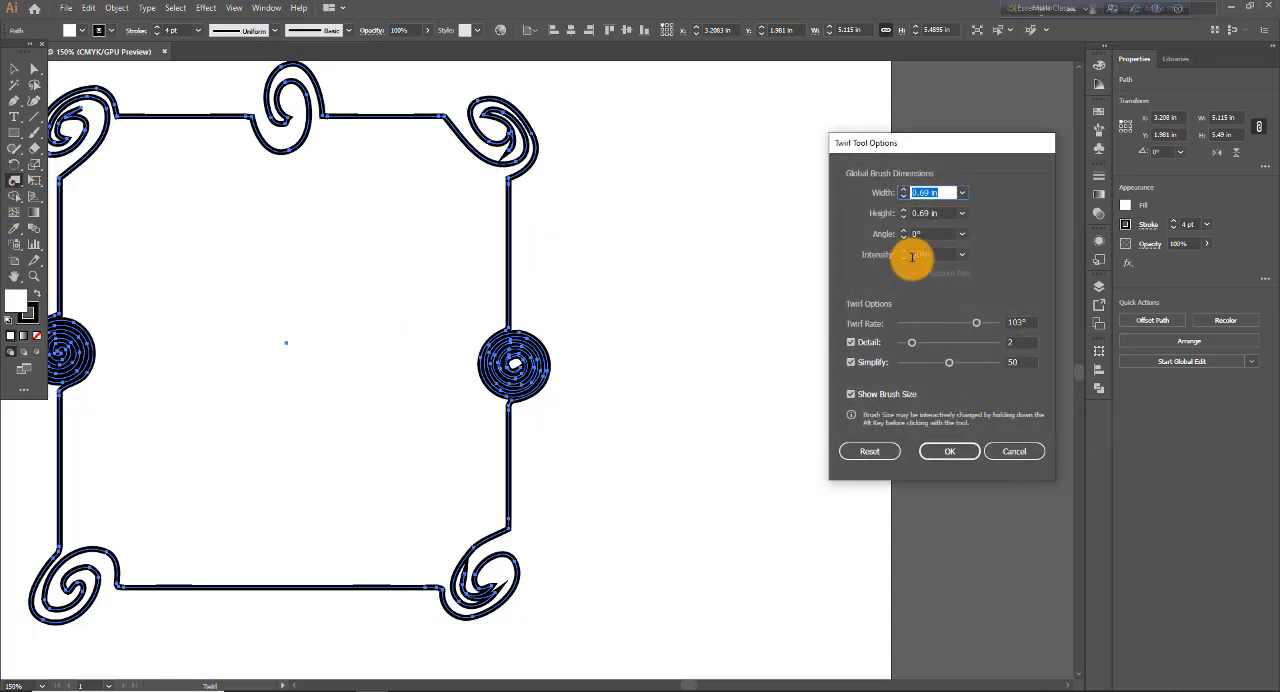
left_click(964, 254)
left_click(975, 288)
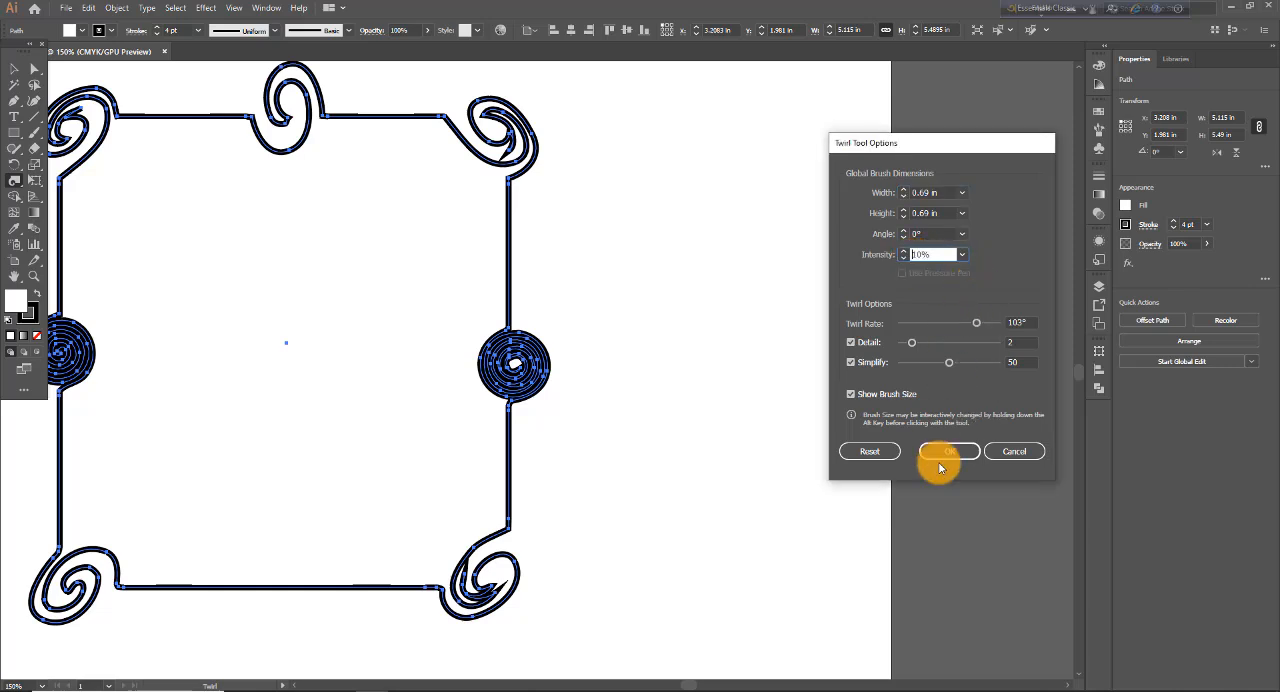
left_click(950, 451)
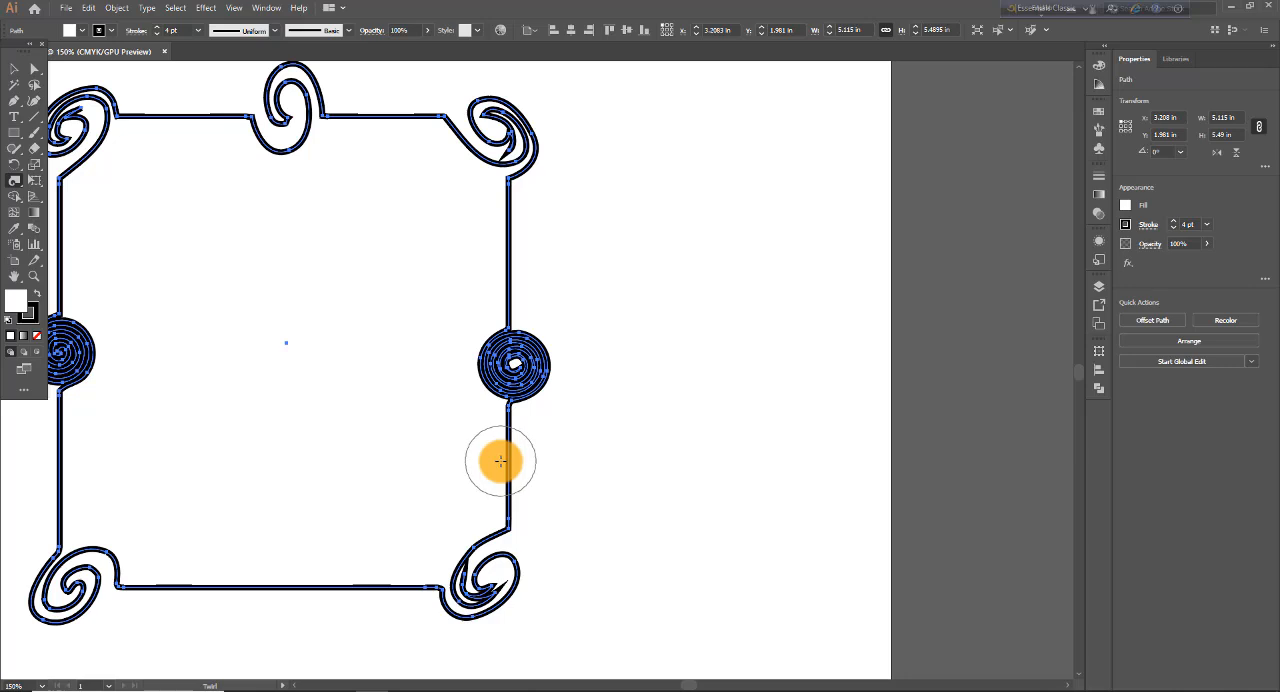
left_click_drag(500, 461, 516, 368)
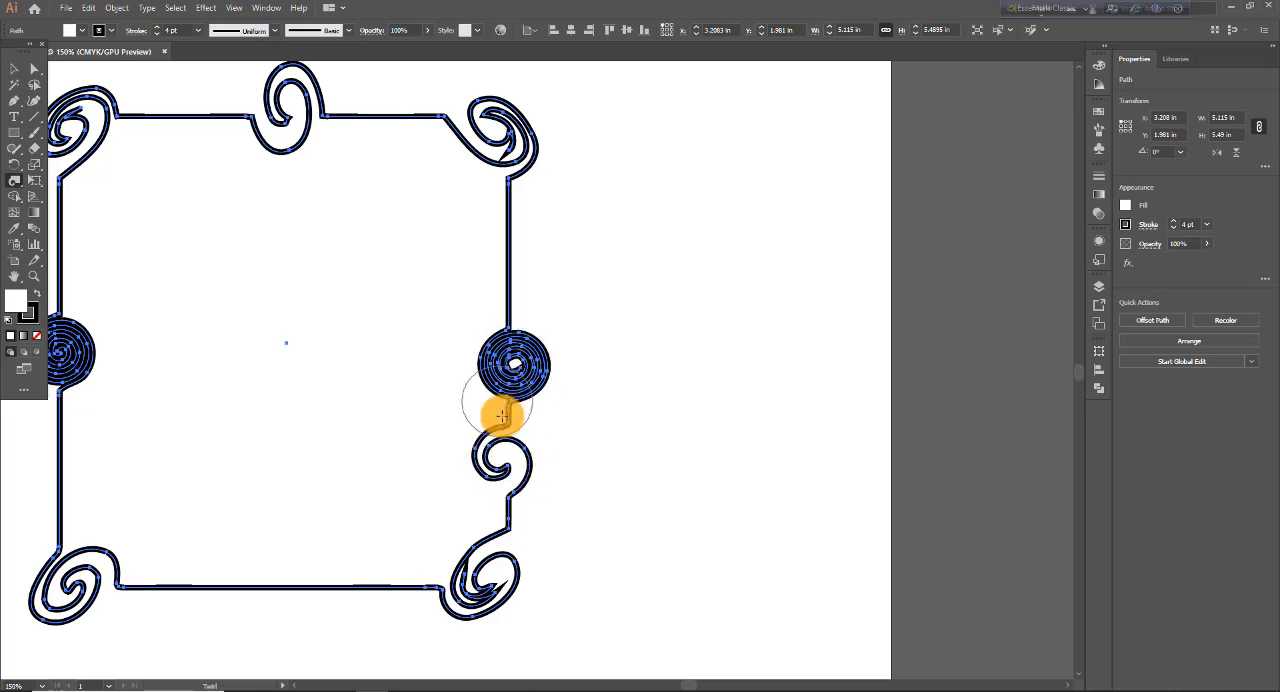
- Reset the Twirl tool options to their defaults and apply them
double_click(18, 184)
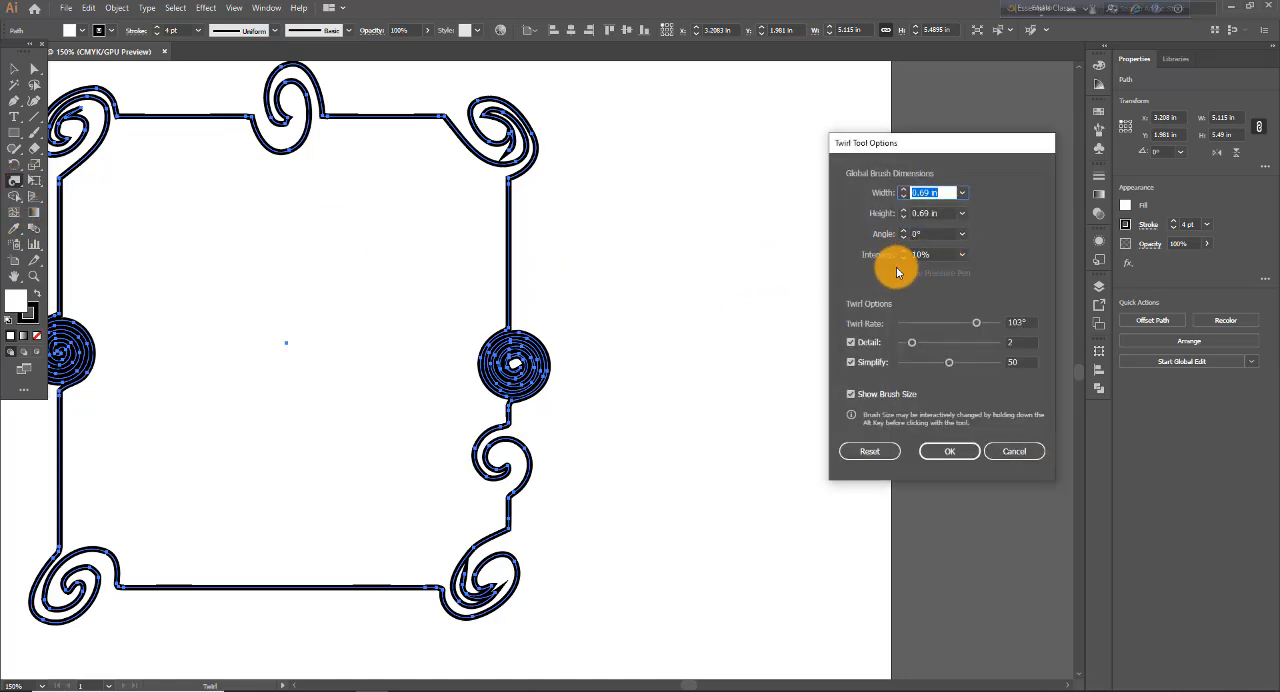
left_click(962, 255)
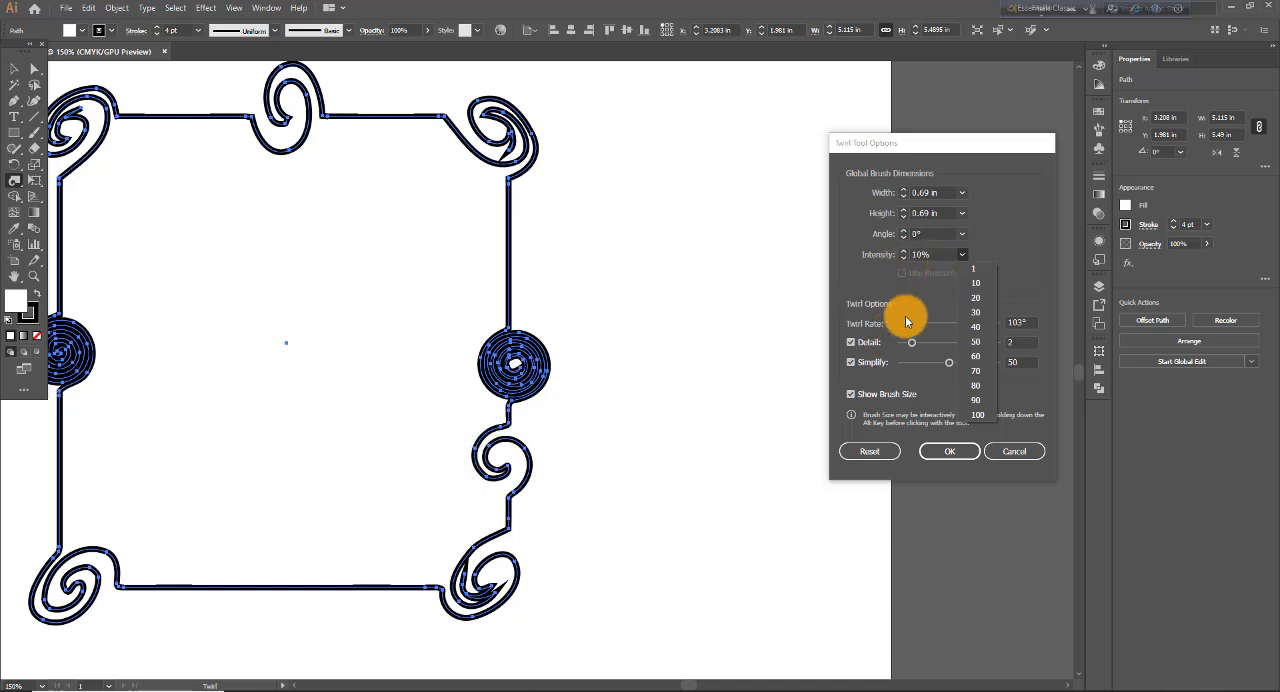
left_click(878, 452)
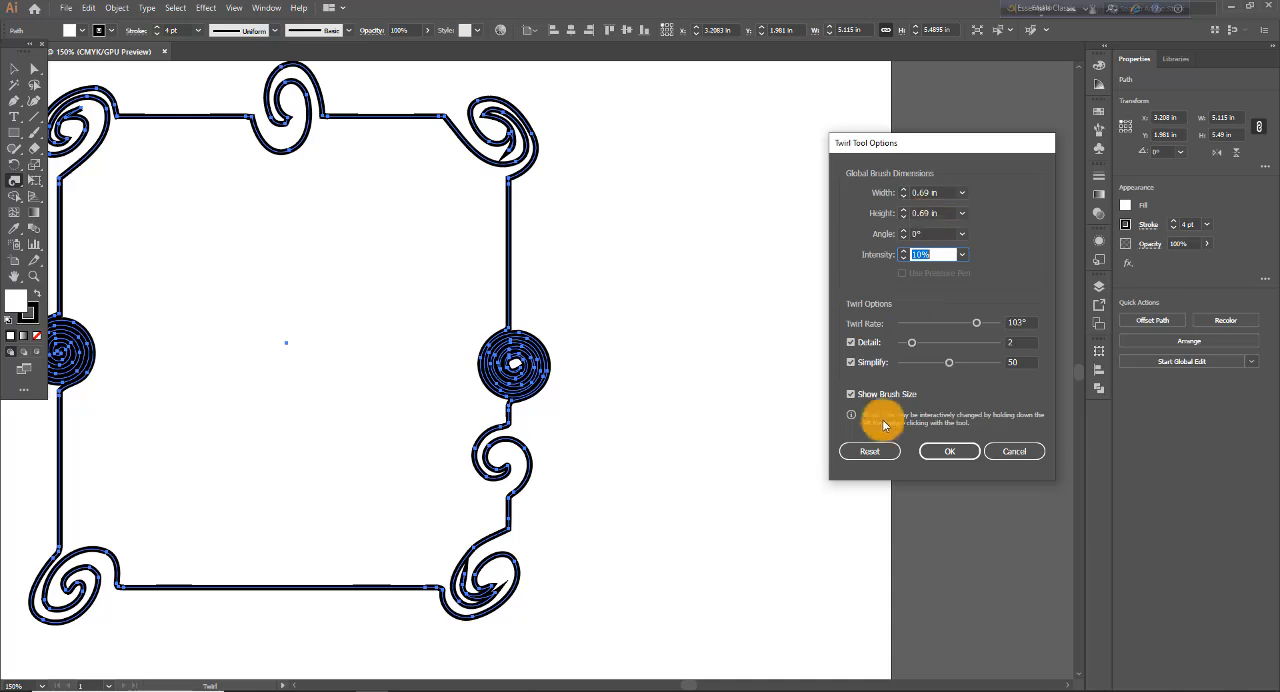
left_click(880, 451)
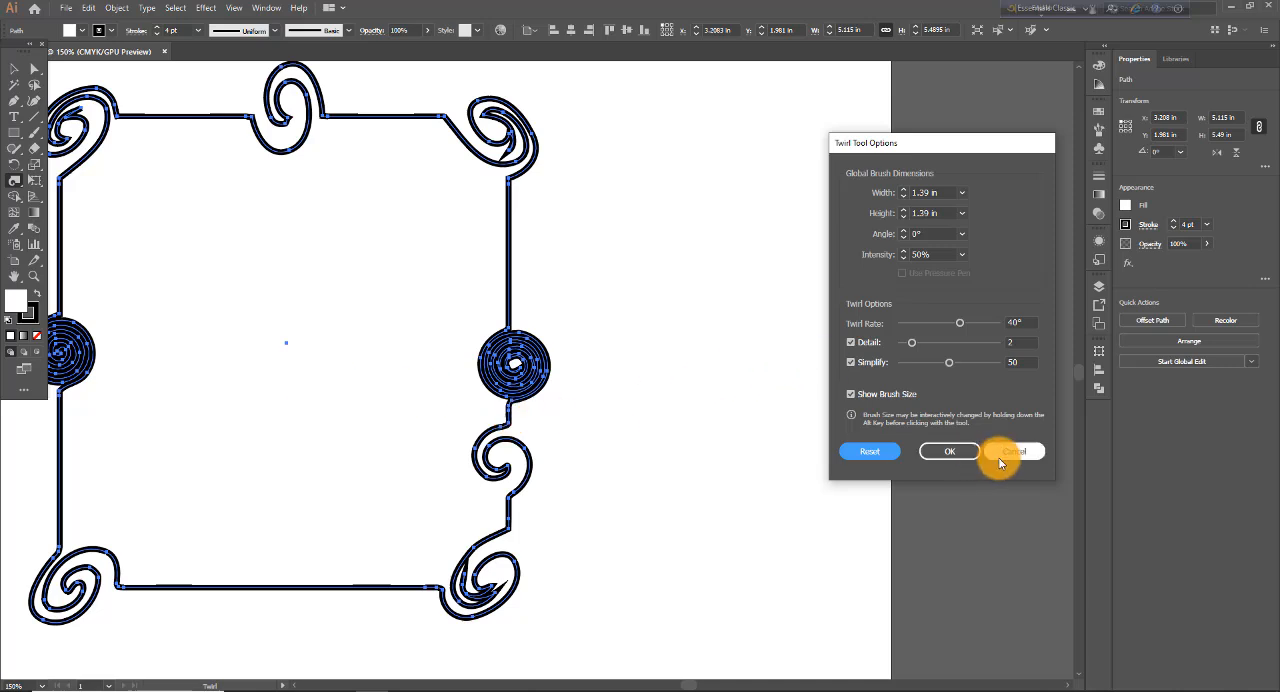
left_click(953, 453)
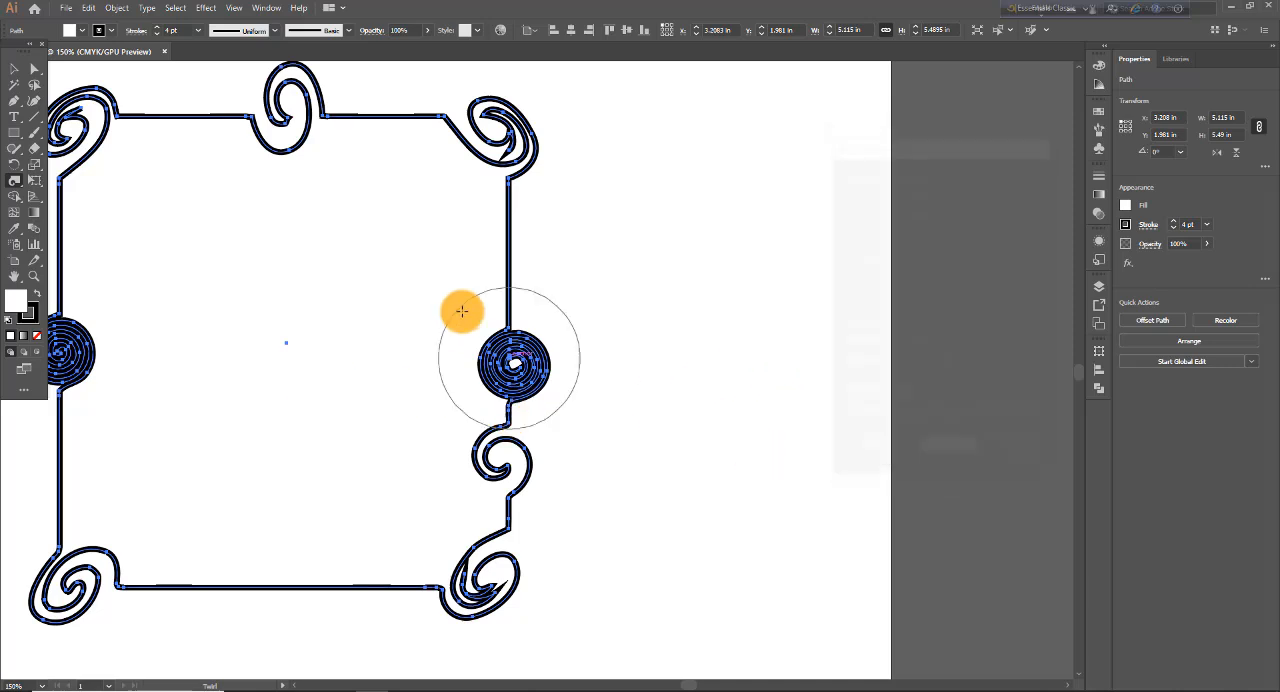
- Replace the twirled shape with a new rectangle about 3.44 in wide and 3.56 in high
left_click(15, 72)
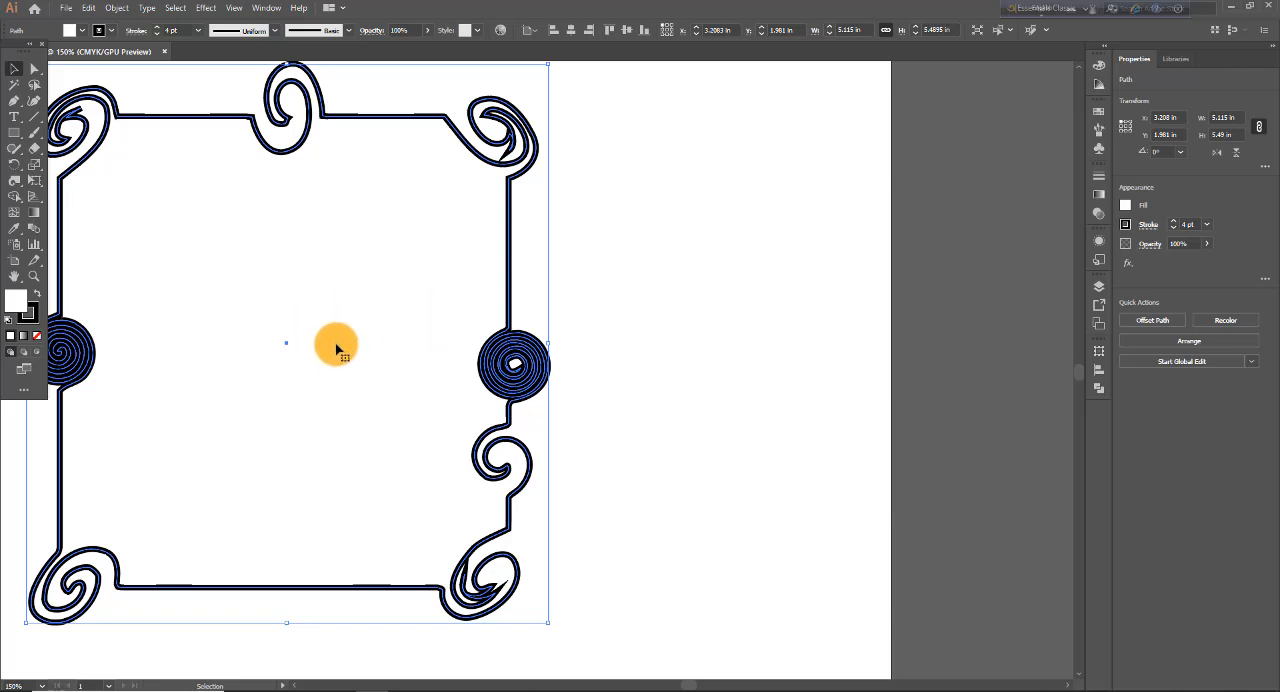
key("Delete")
left_click(15, 133)
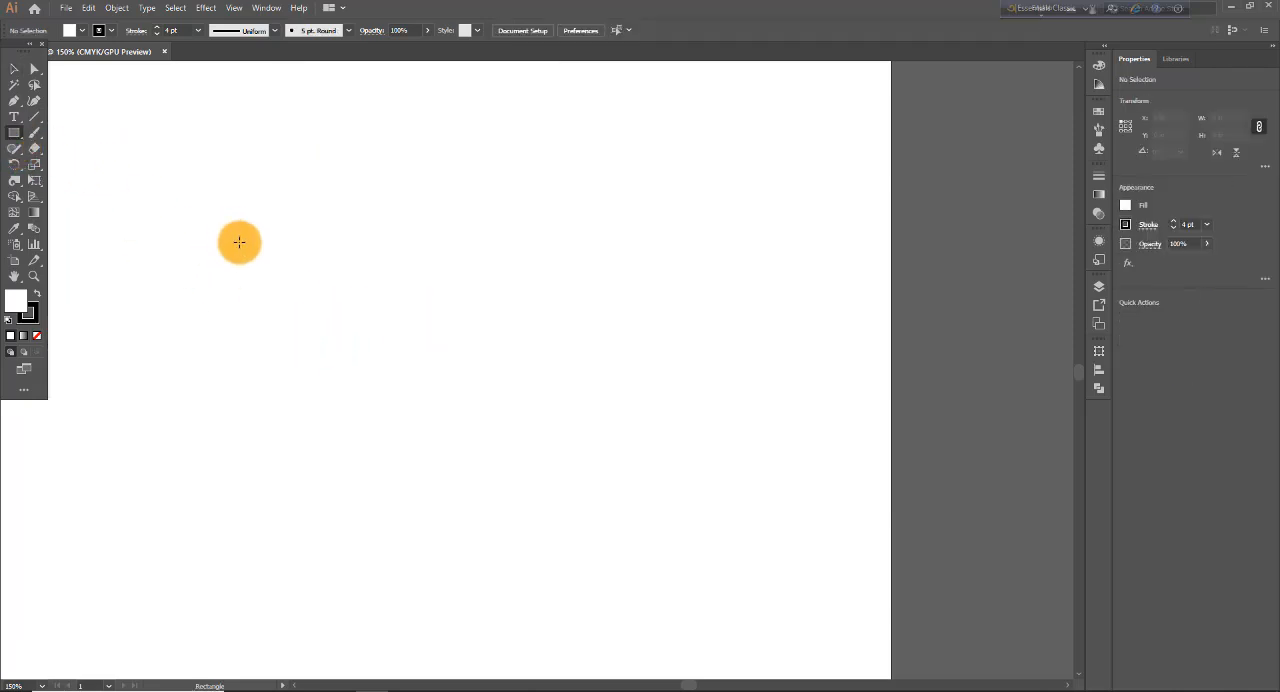
left_click_drag(232, 235, 585, 598)
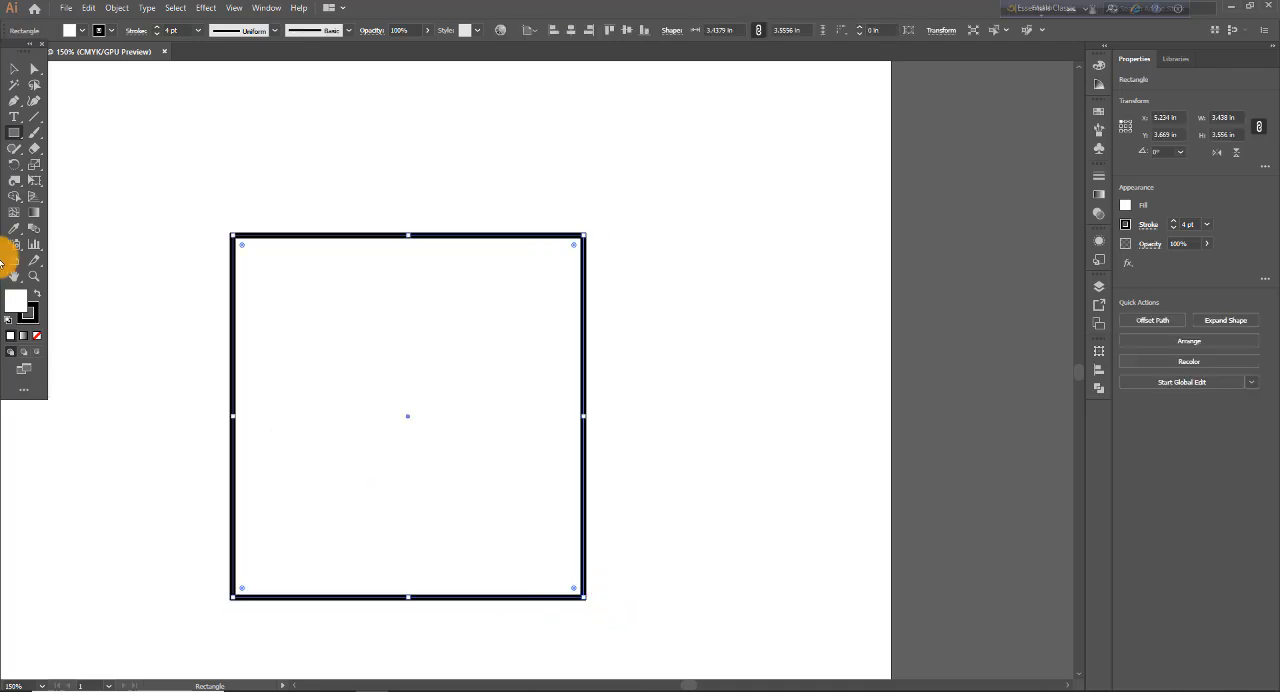
- Set the twirl rate to -180° with the other options at default and twirl the rectangle's upper-left corner
double_click(15, 183)
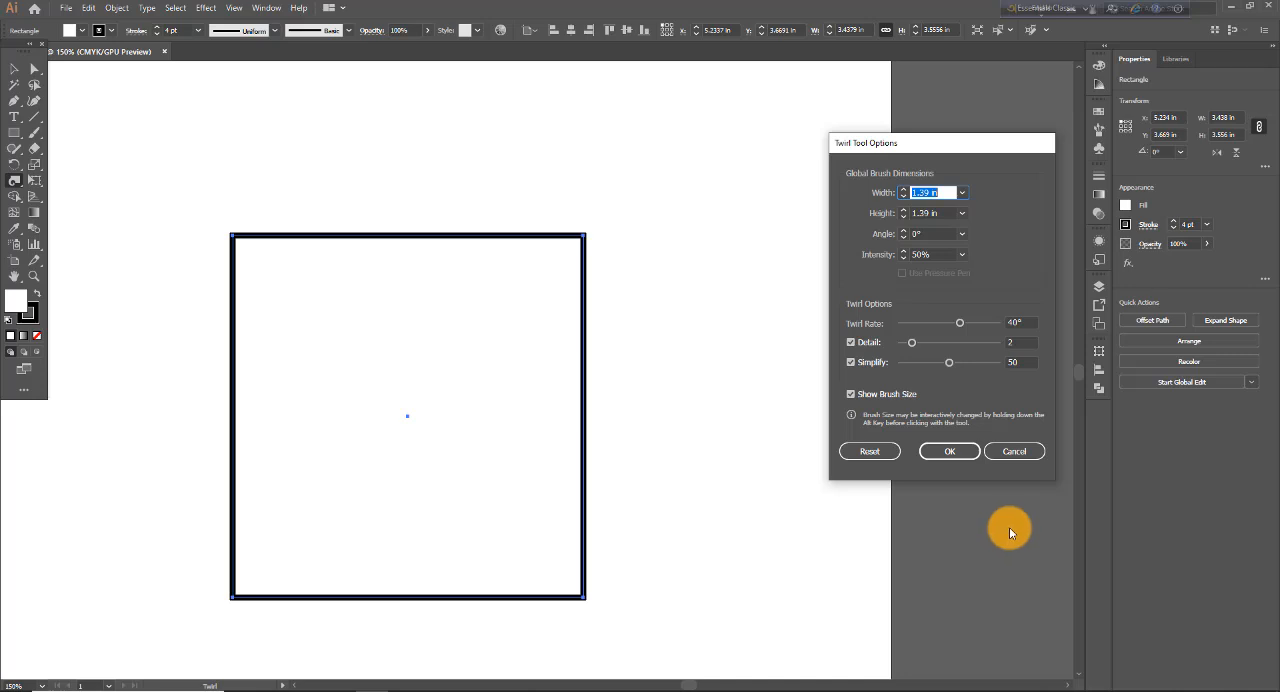
left_click(889, 453)
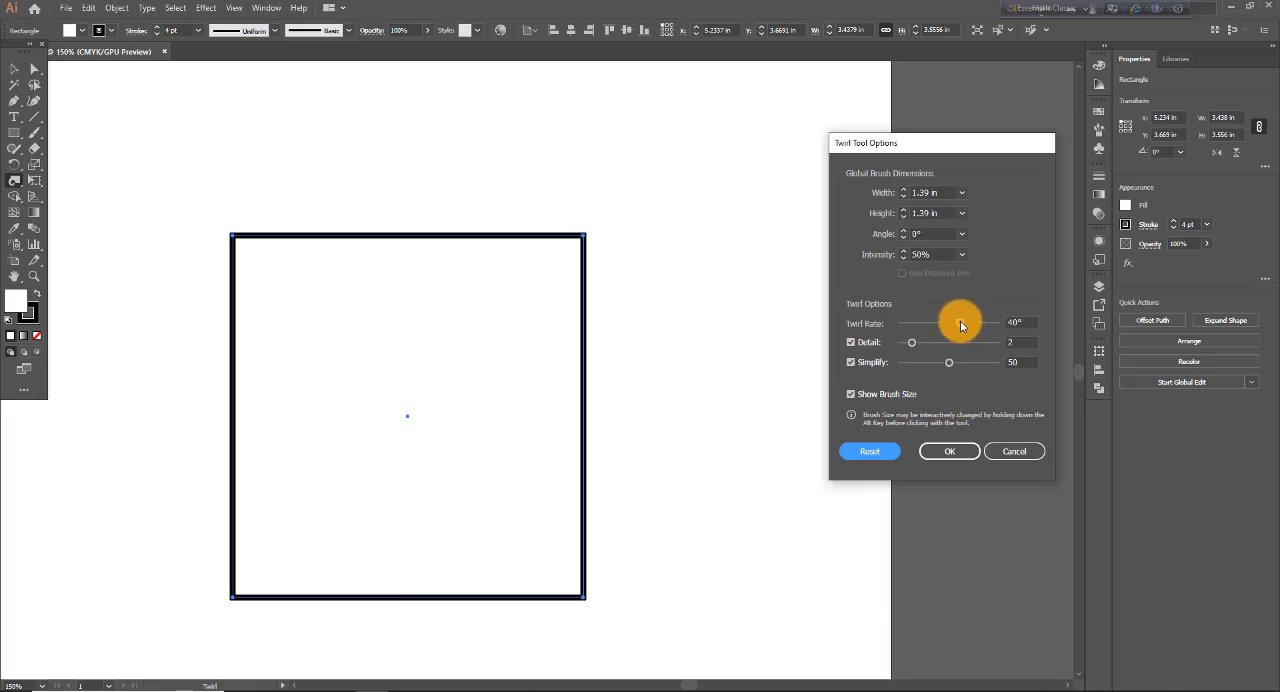
left_click_drag(960, 323, 892, 326)
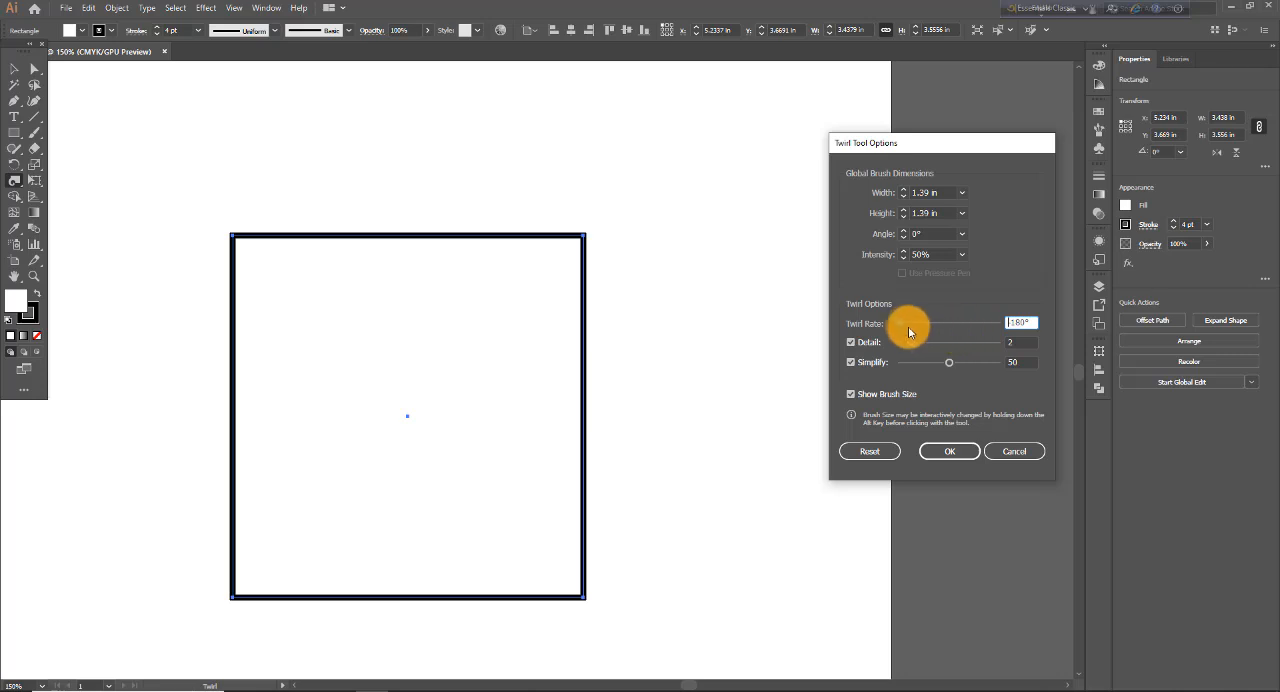
left_click_drag(902, 321, 957, 324)
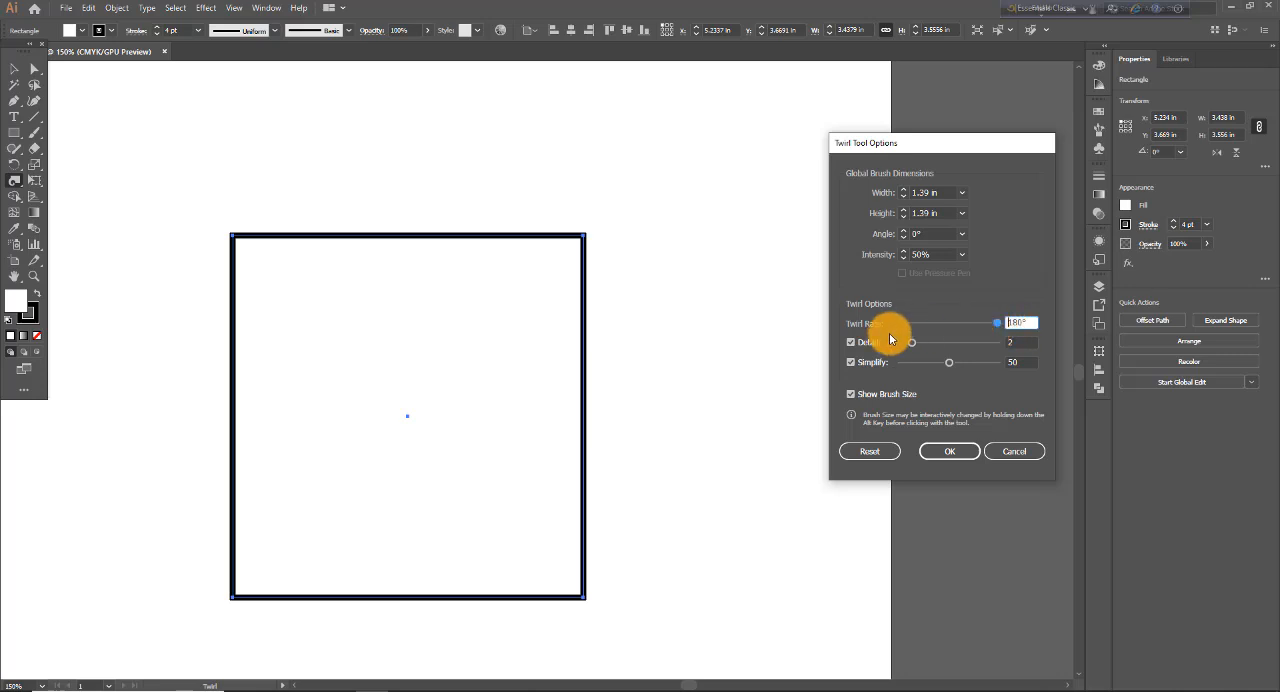
left_click_drag(996, 327, 893, 330)
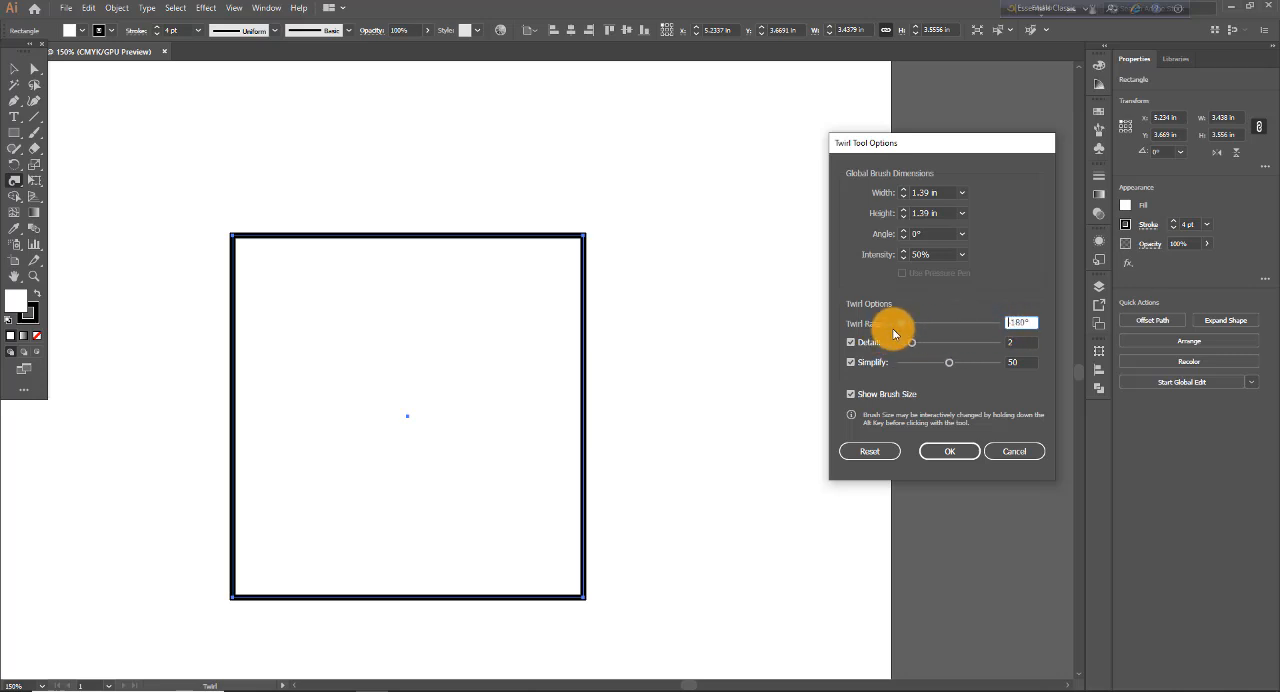
left_click(933, 451)
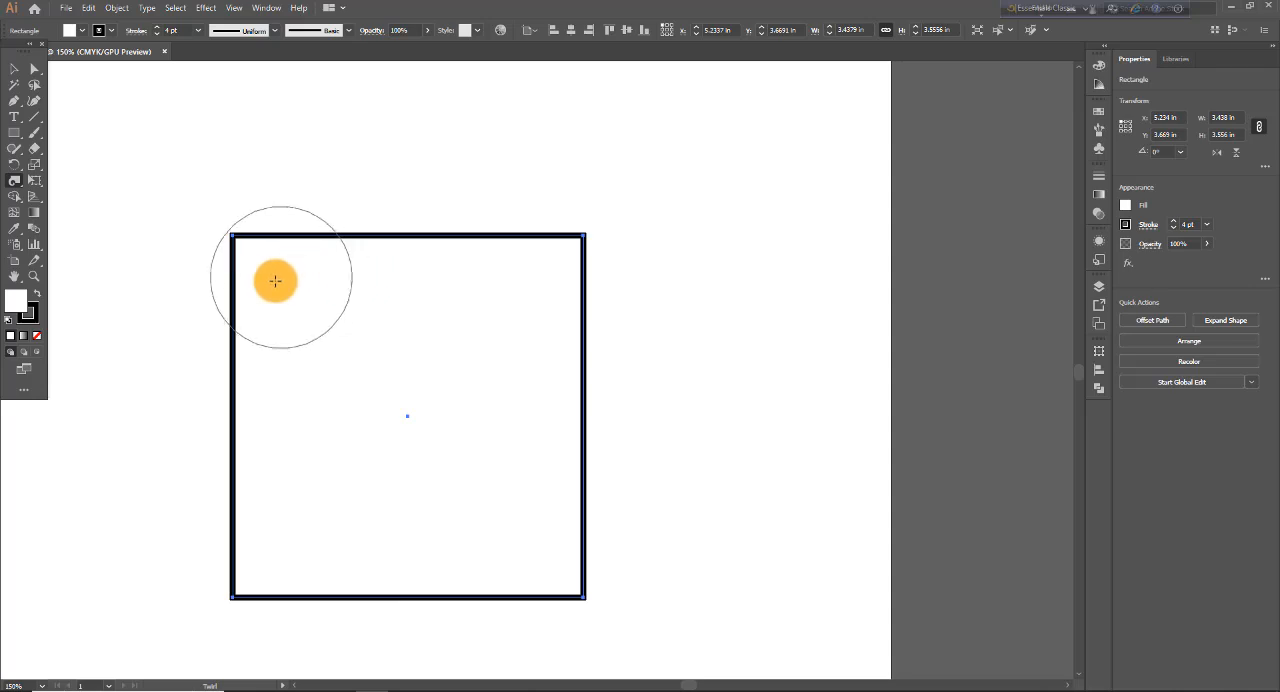
mouse_move(246, 251)
left_mouse_down()
mouse_move(229, 300)
mouse_move(238, 256)
mouse_move(229, 271)
left_mouse_up()
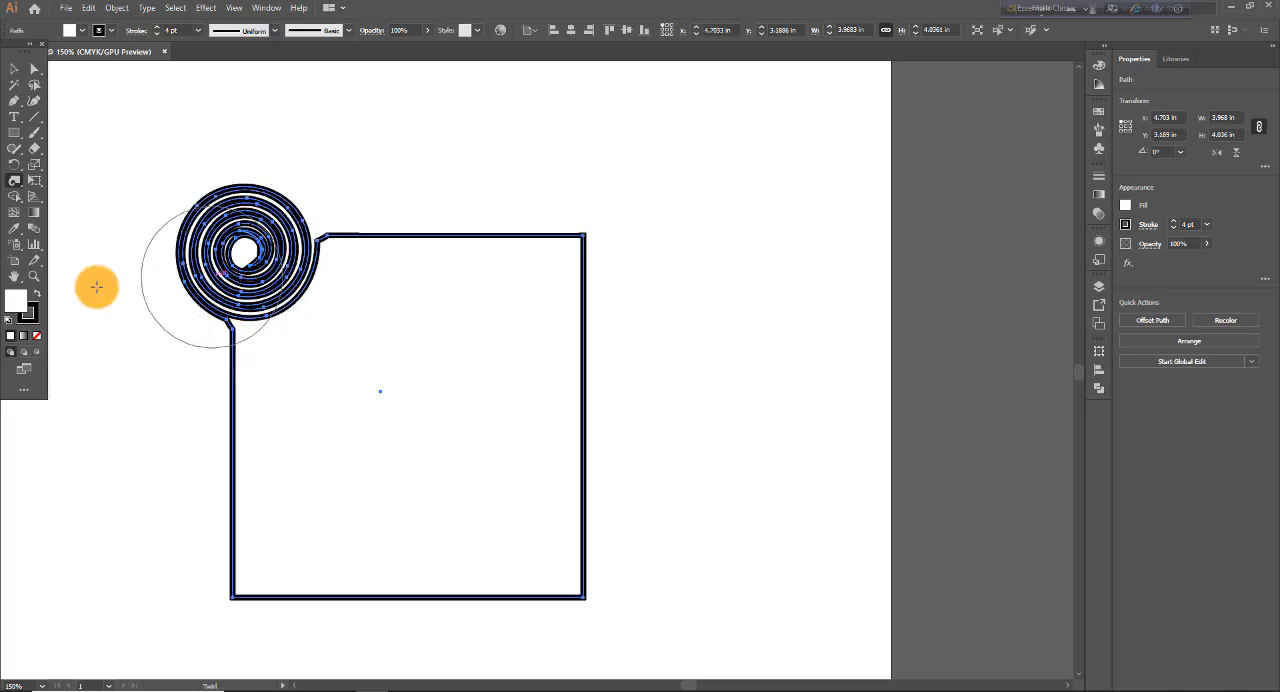
- Set the twirl rate to 180° and twirl the rectangle's upper-right corner
double_click(15, 186)
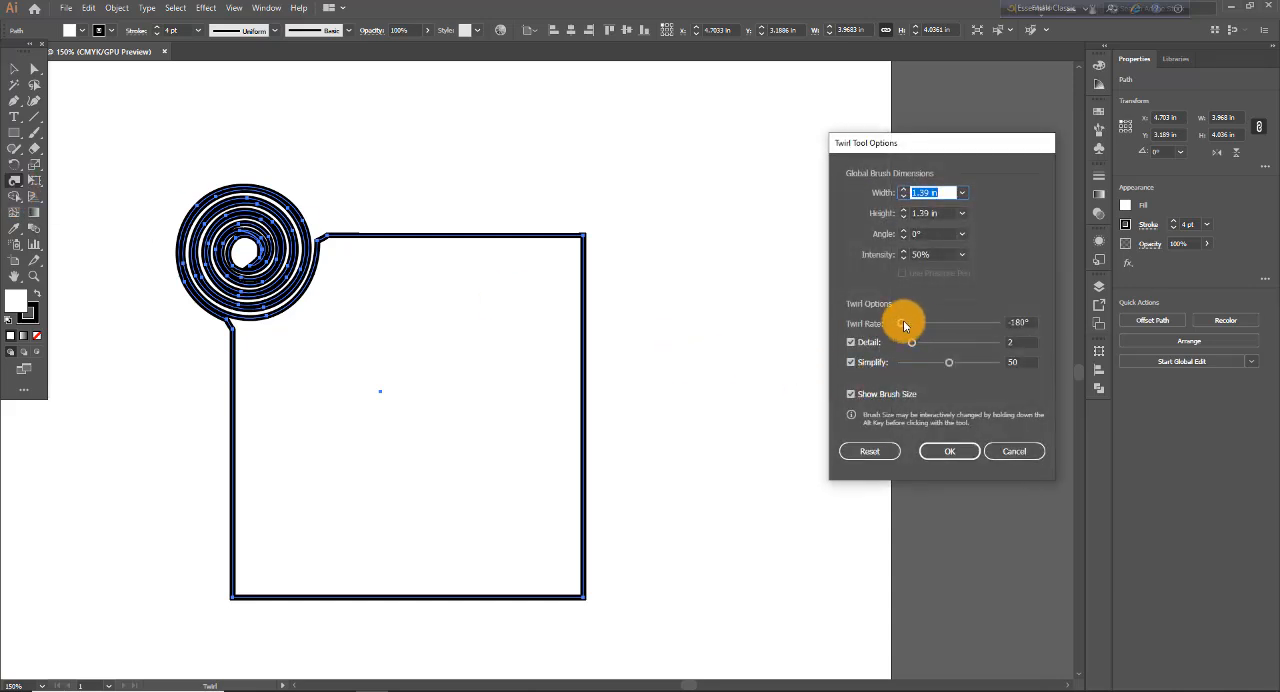
left_click_drag(904, 322, 1012, 323)
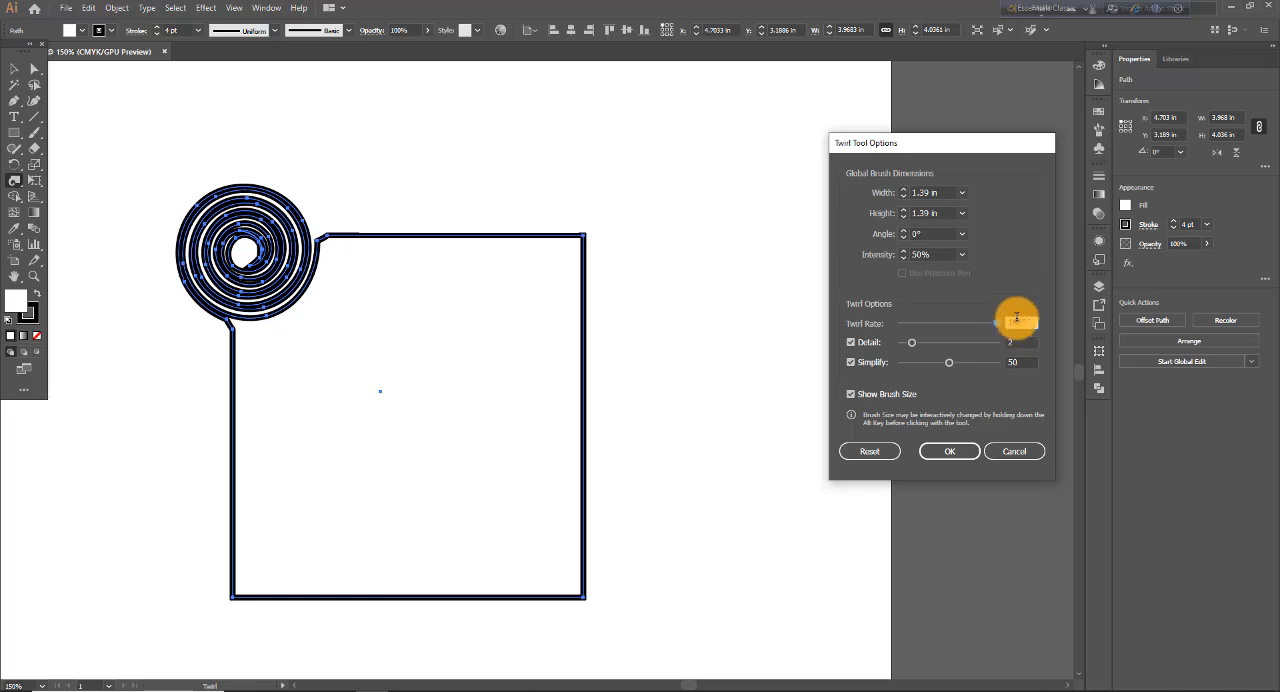
left_click(949, 450)
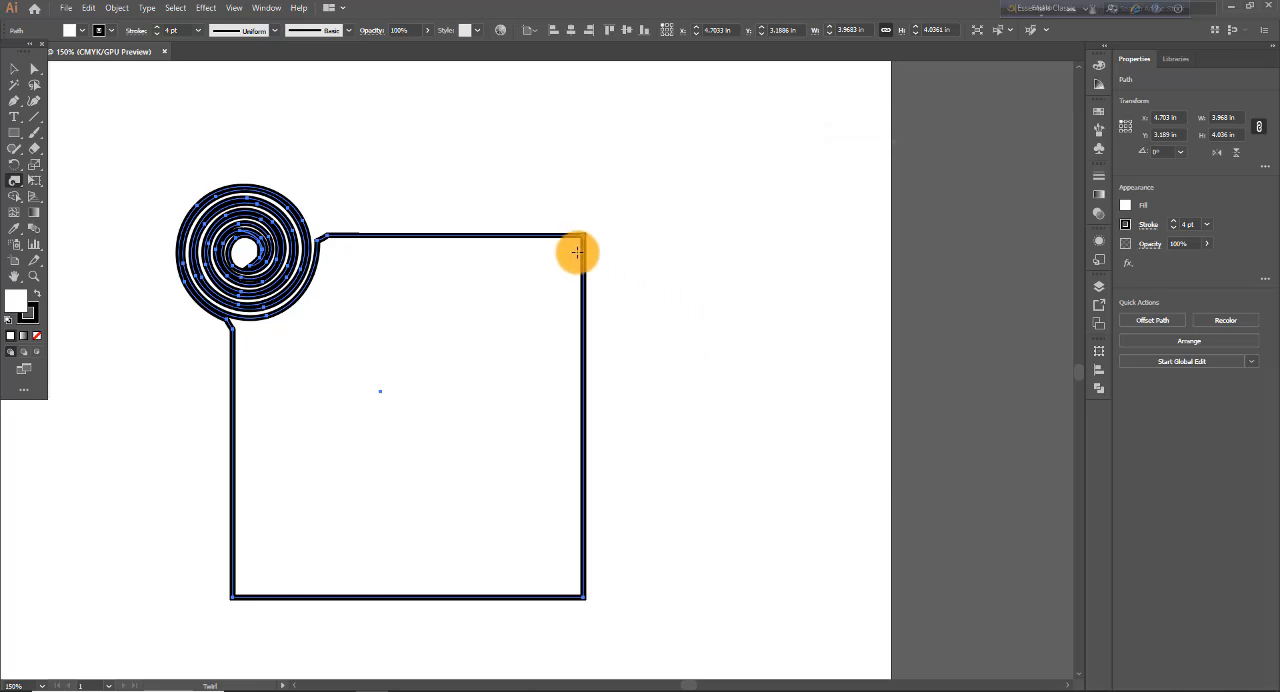
mouse_move(563, 251)
left_mouse_down()
mouse_move(577, 309)
mouse_move(526, 349)
mouse_move(461, 297)
left_mouse_up()
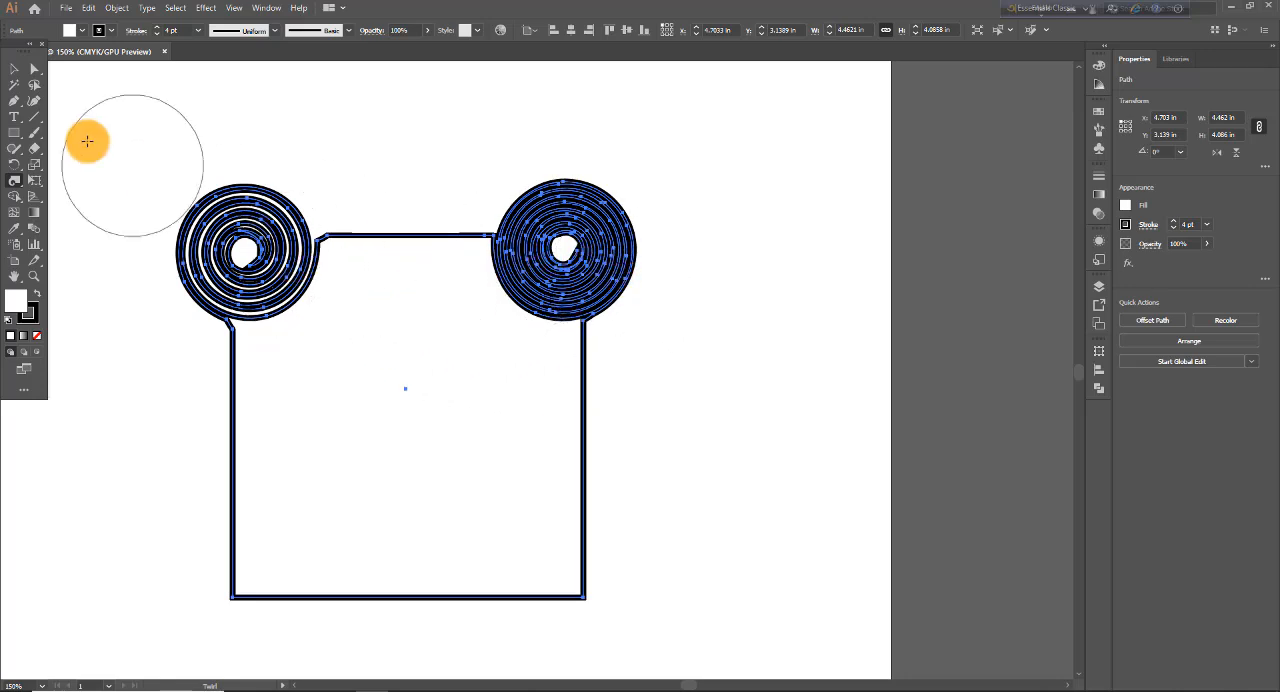
- Examine the anchor points of both corner spirals with the Direct Selection tool
left_click(34, 68)
left_click_drag(137, 139, 238, 217)
left_click_drag(558, 367, 725, 403)
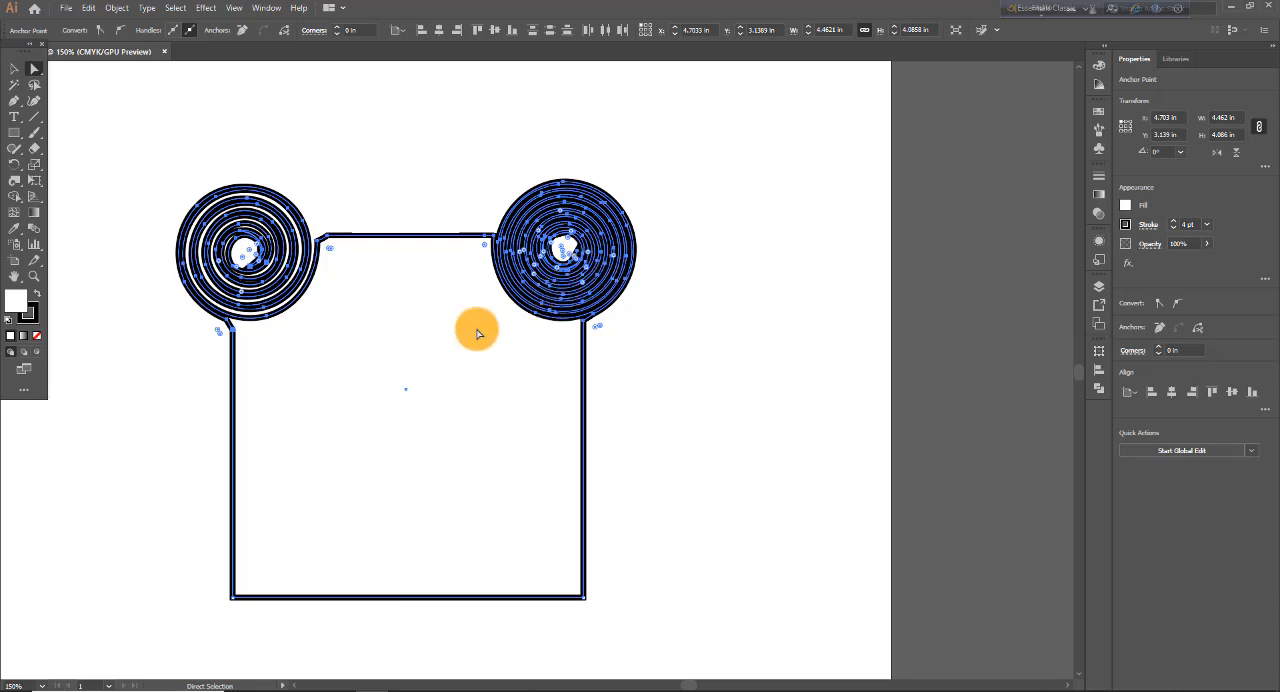
- Try a twirl rate of 23° and a detail of 1, resetting the options after each, and apply the defaults
double_click(14, 183)
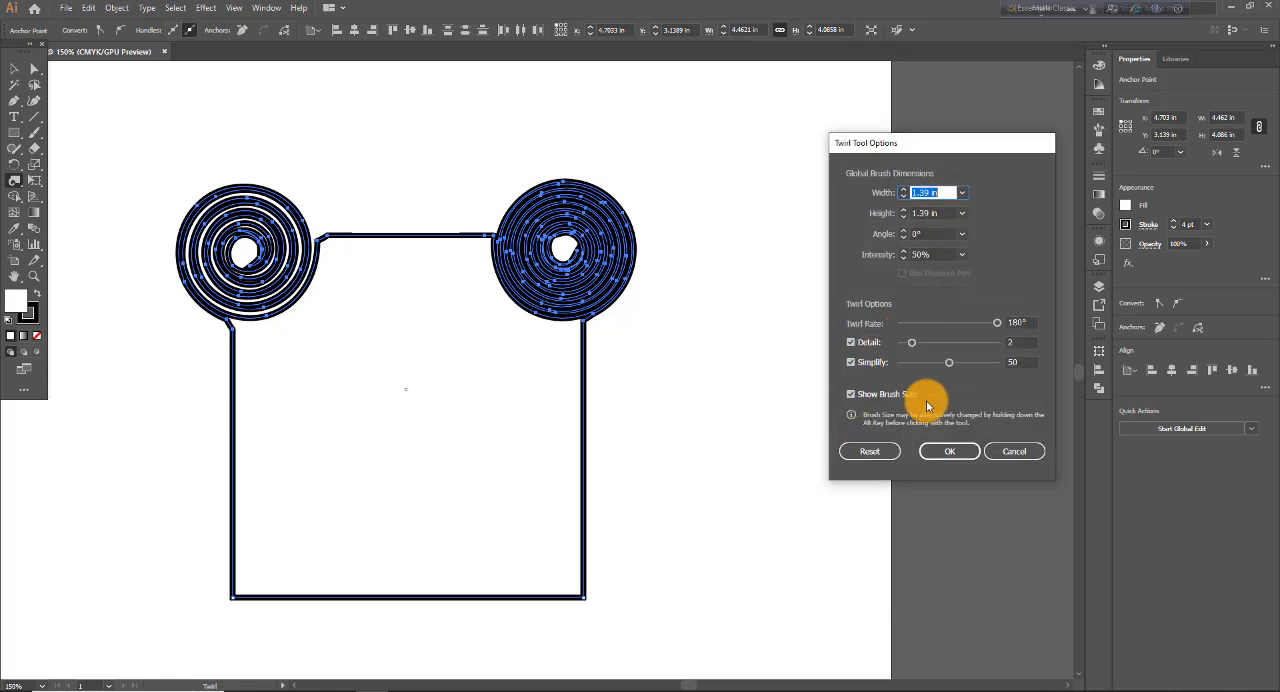
left_click(860, 451)
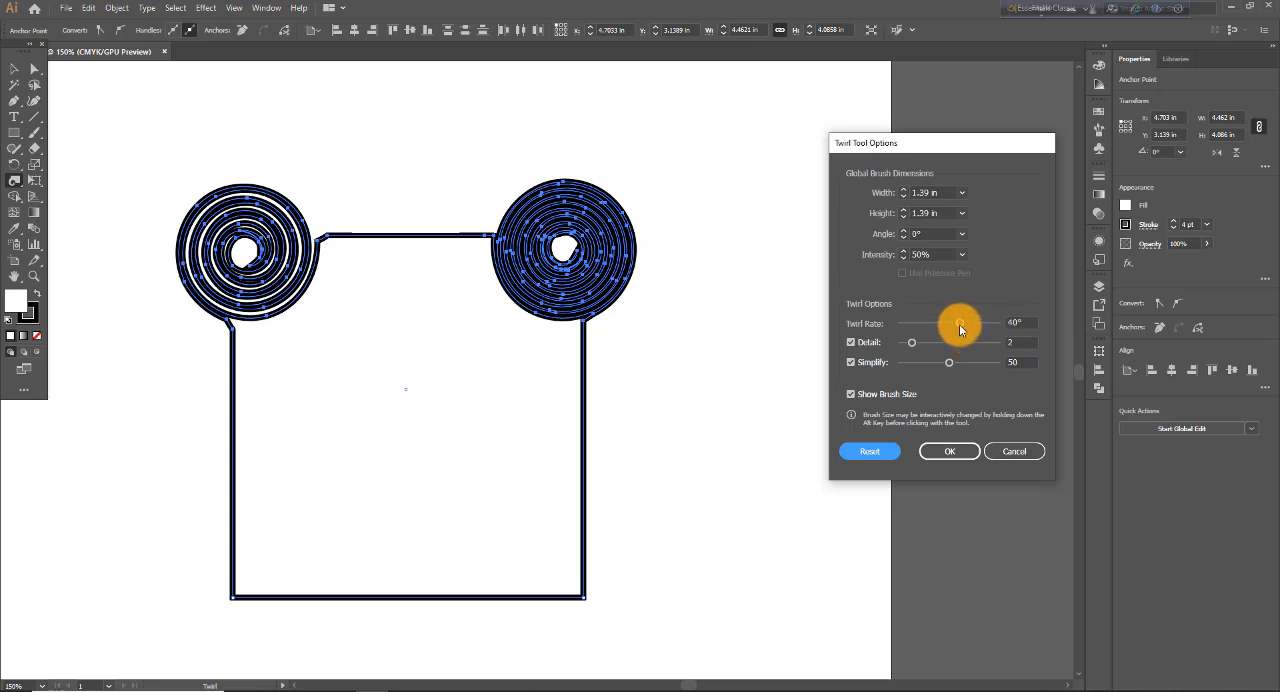
mouse_move(959, 324)
left_mouse_down()
mouse_move(972, 327)
mouse_move(955, 327)
left_mouse_up()
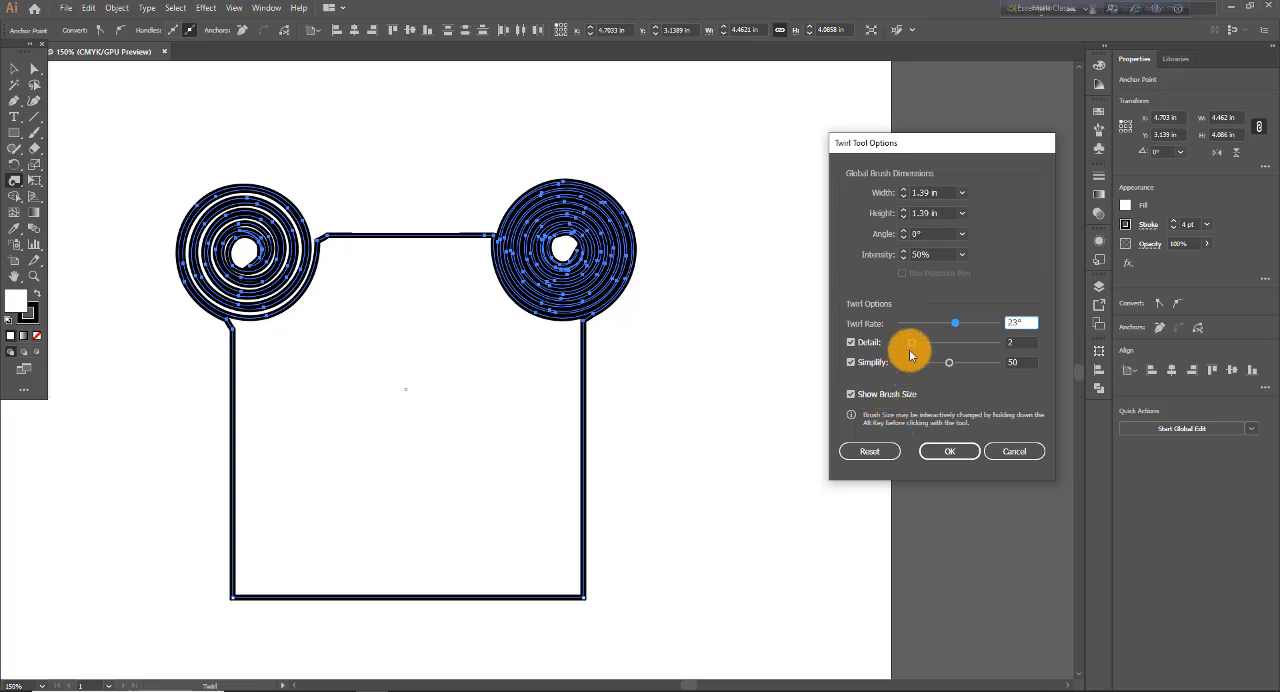
left_click(858, 450)
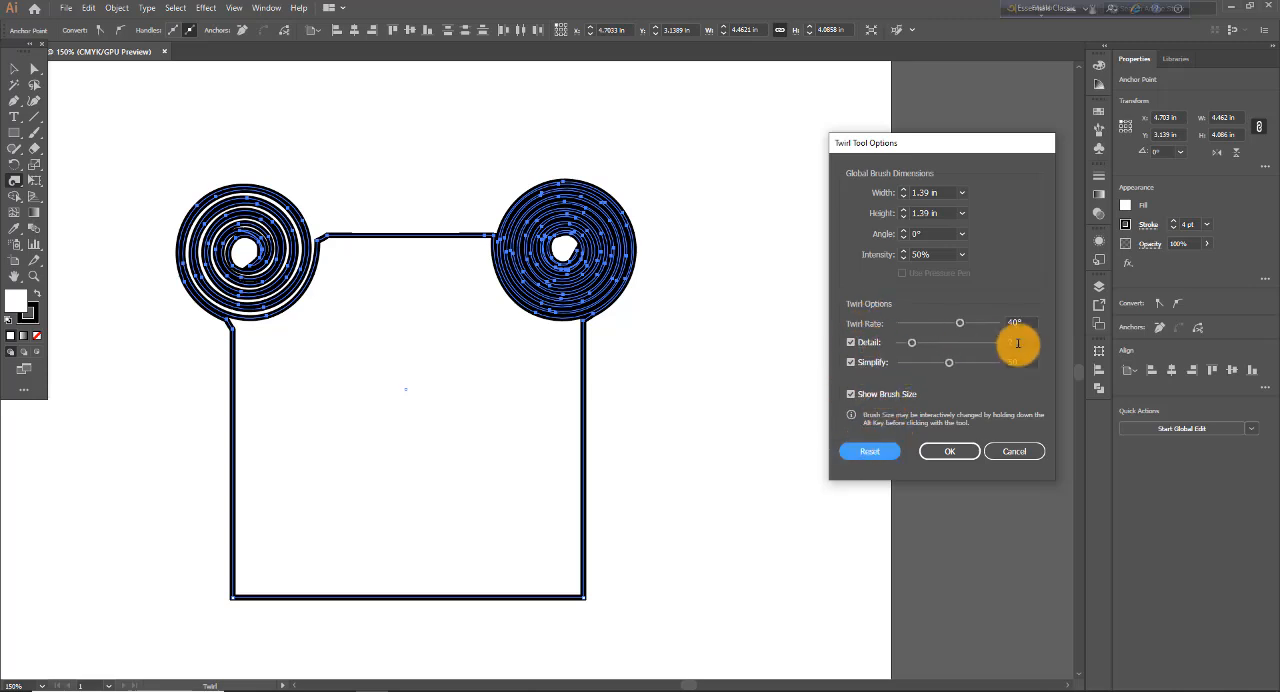
mouse_move(912, 348)
left_mouse_down()
mouse_move(996, 350)
mouse_move(886, 346)
mouse_move(900, 345)
left_mouse_up()
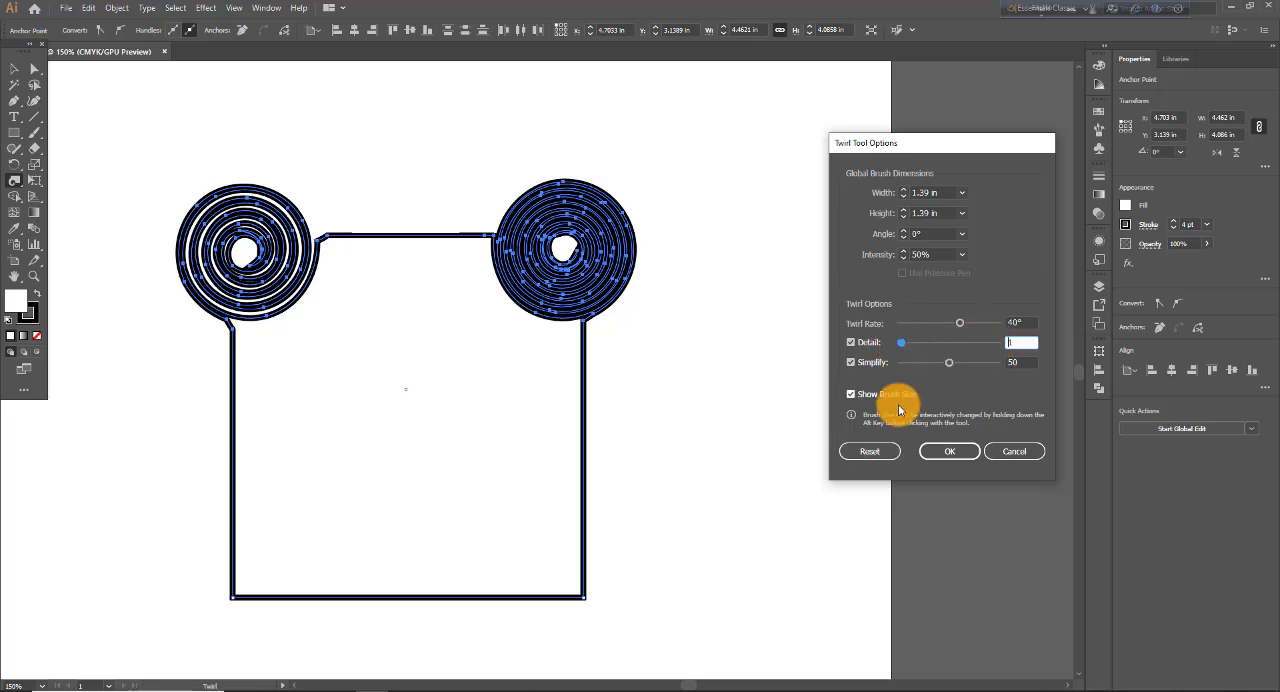
left_click(860, 450)
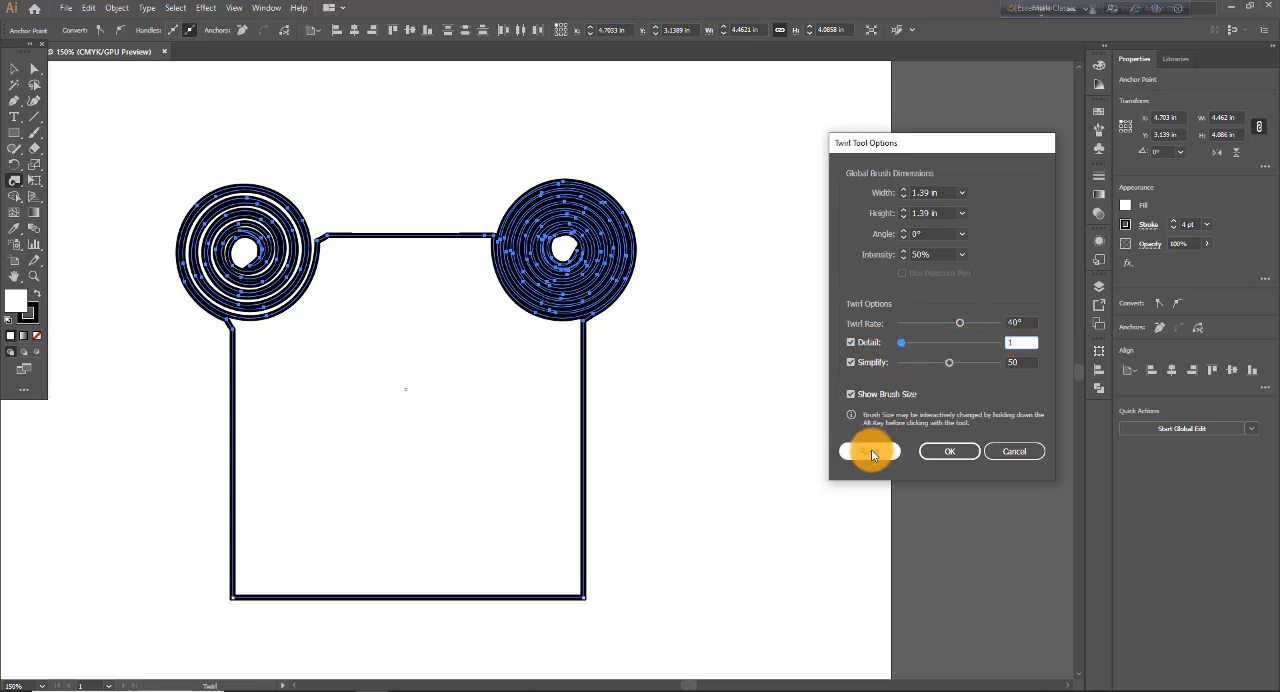
left_click(949, 451)
- Test twirls at the rectangle's lower-right and upper-left corners, undoing all twirls back to the plain rectangle
left_click_drag(546, 571, 563, 569)
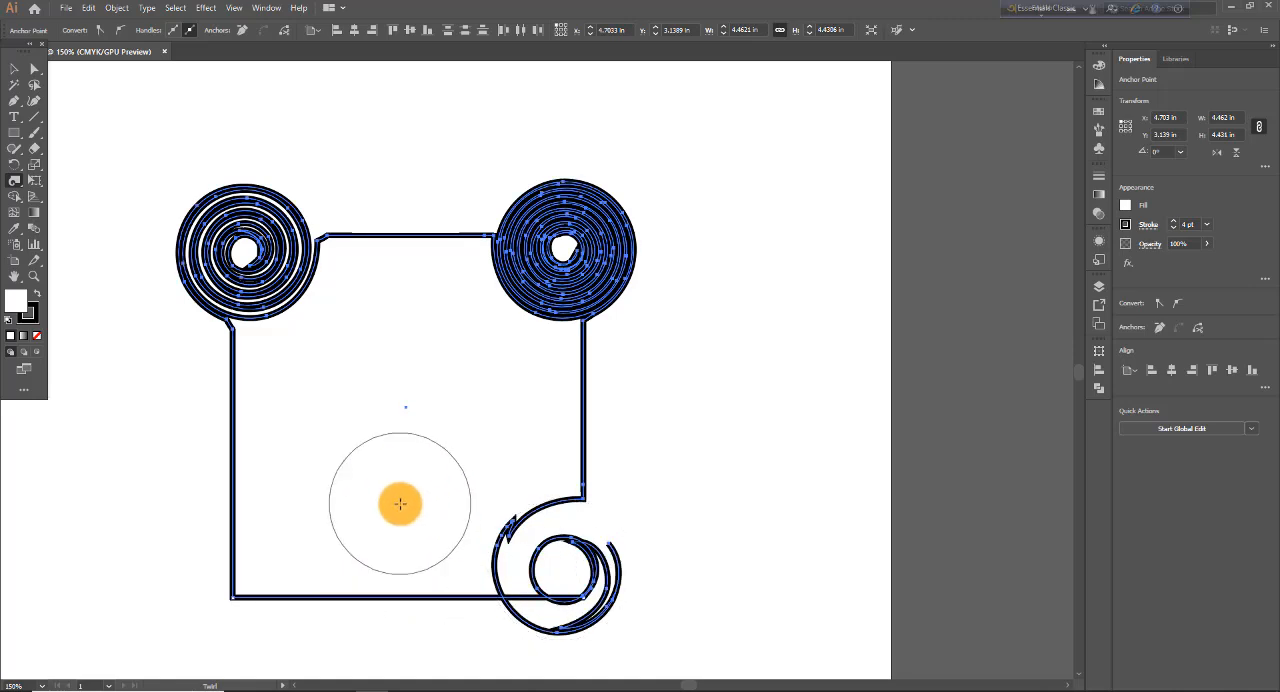
key("ctrl+z")
key("ctrl+z")
key("ctrl+z")
key("ctrl+z")
key("ctrl+z")
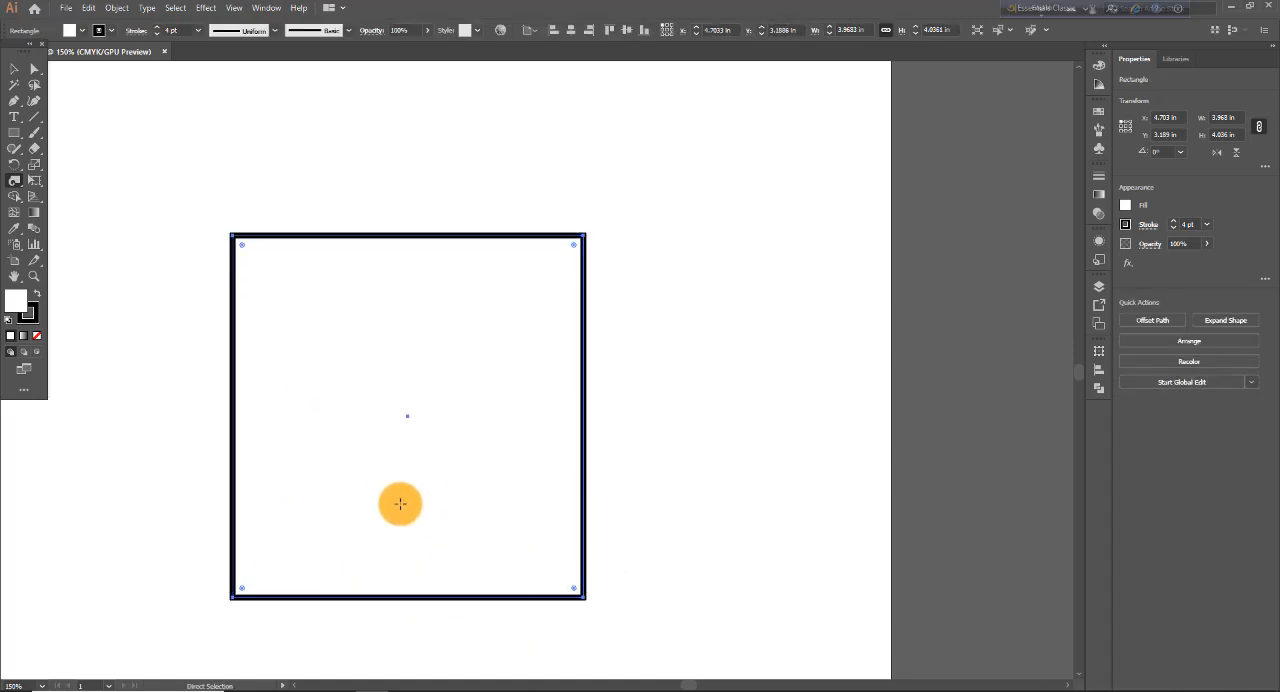
left_click_drag(249, 251, 283, 268)
key("ctrl+z")
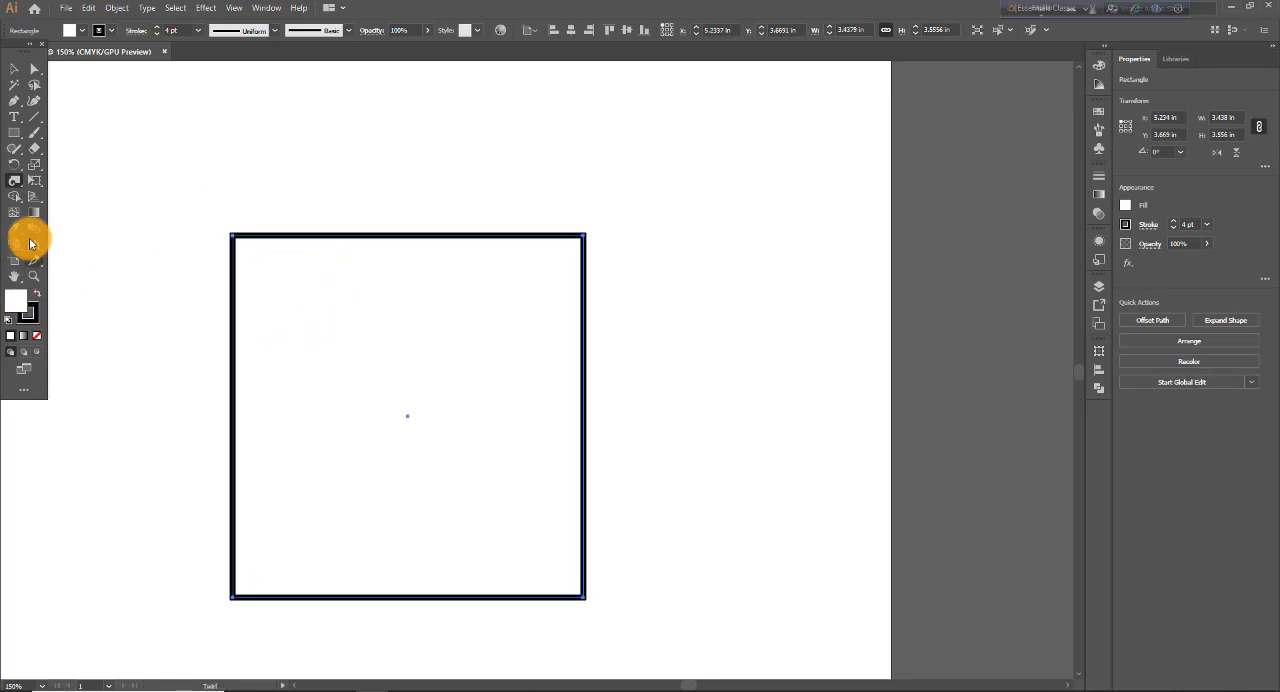
- Turn off the Twirl tool's Detail option and twirl the rectangle's upper-right, upper-left and lower-left corners
double_click(18, 182)
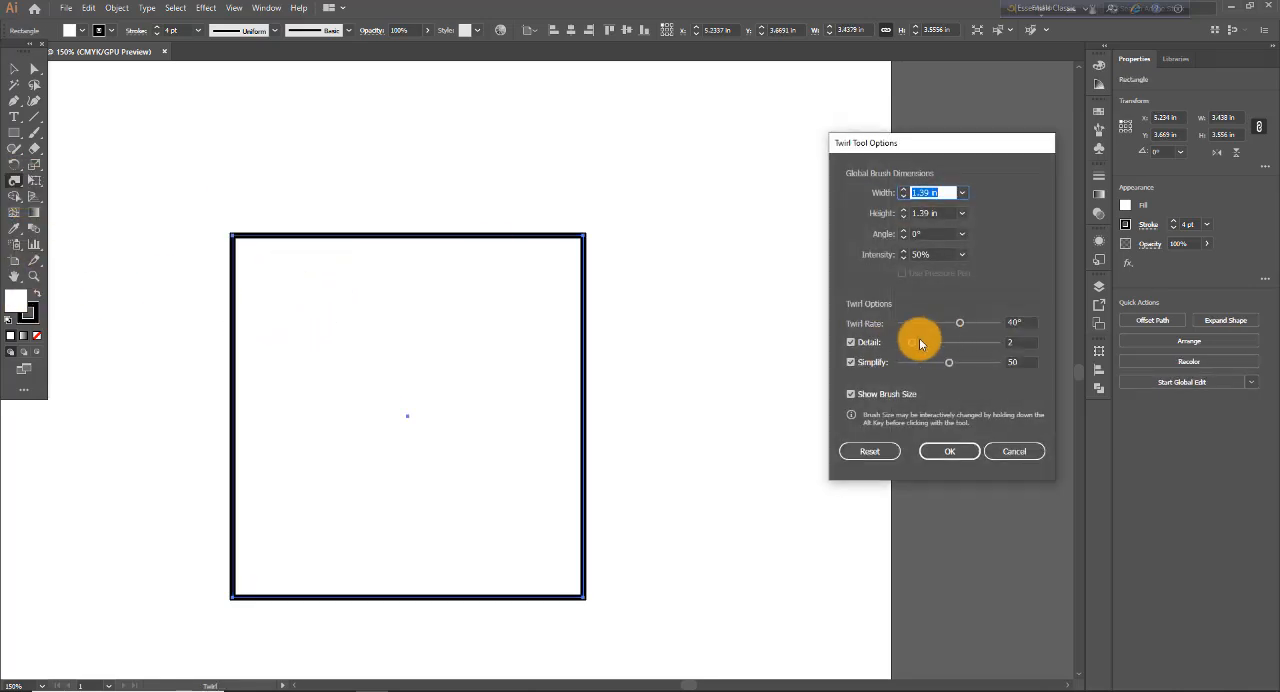
left_click(866, 348)
left_click(949, 451)
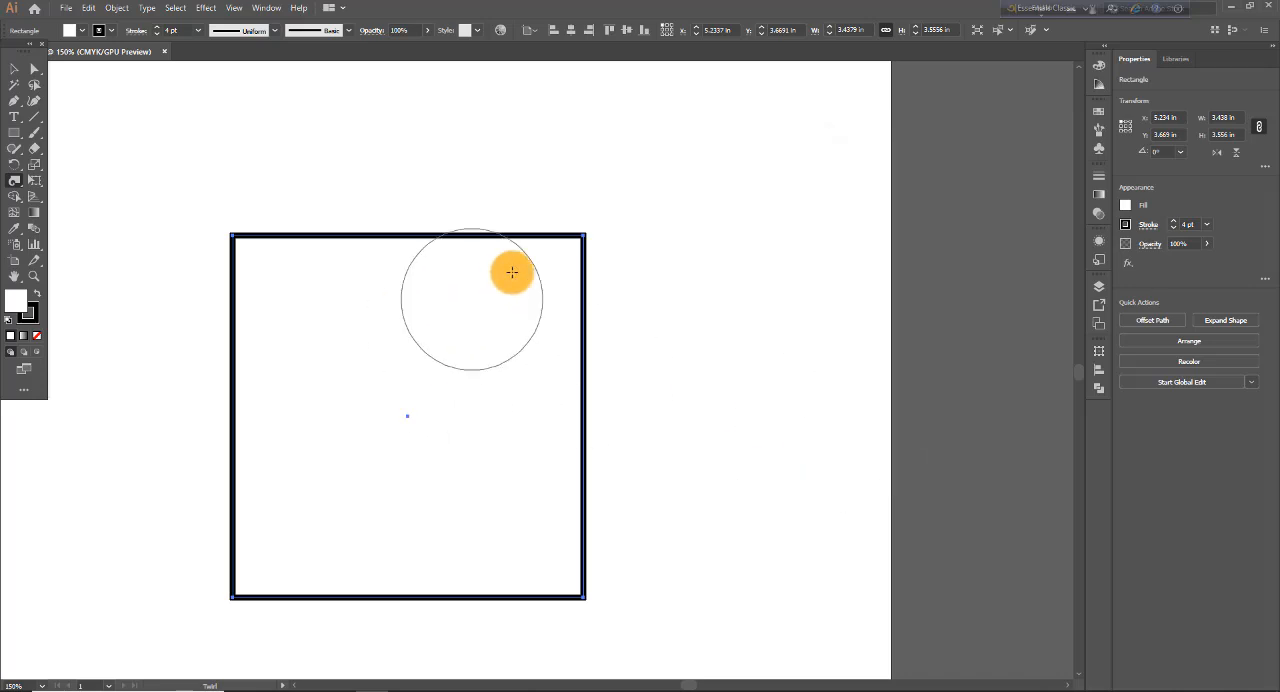
left_click(554, 265)
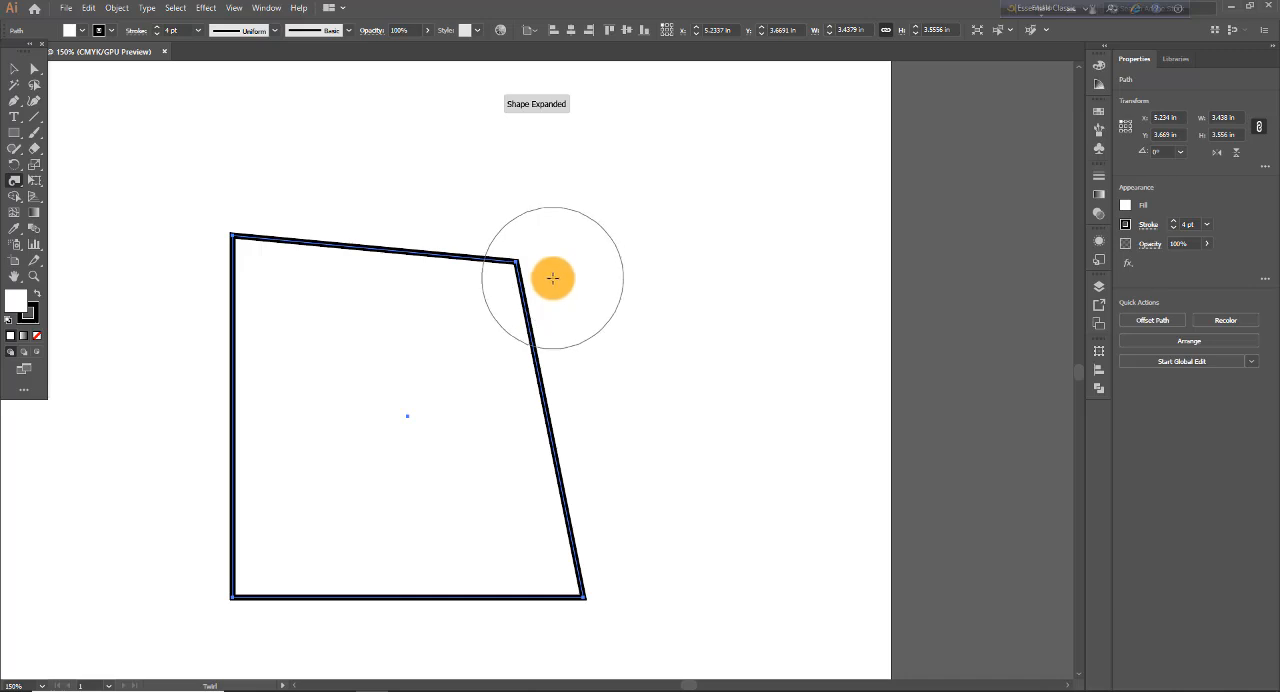
left_click(260, 263)
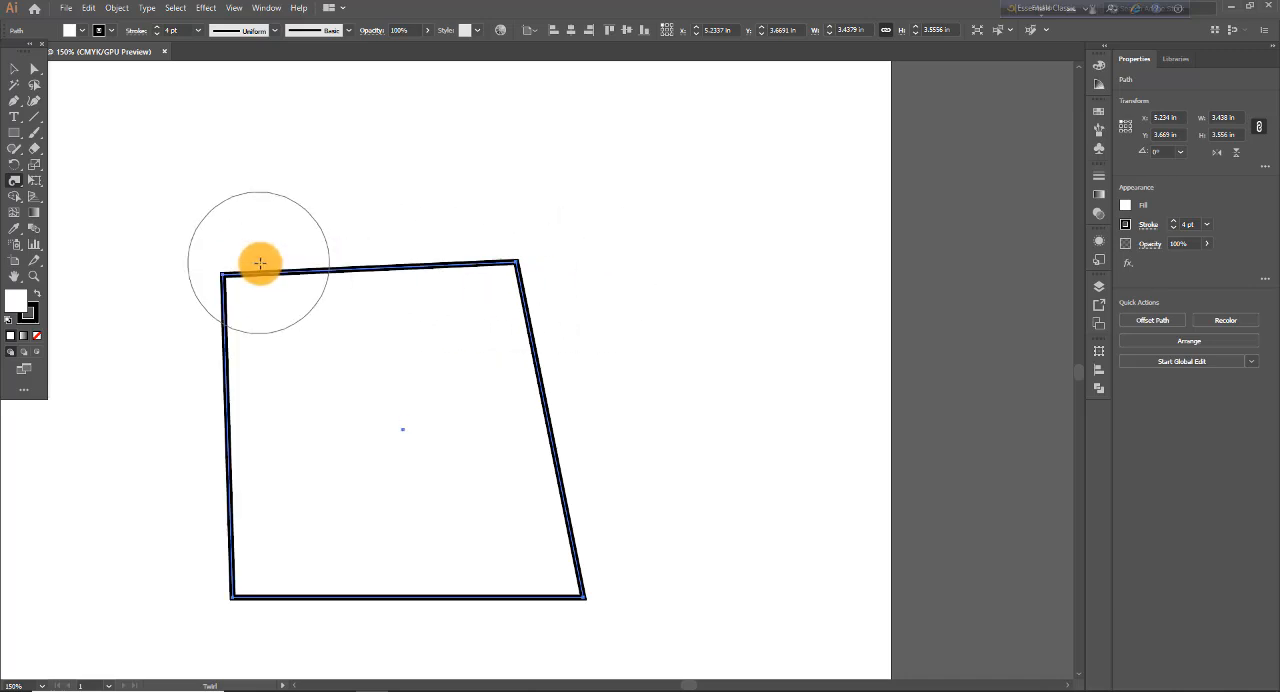
left_click(263, 581)
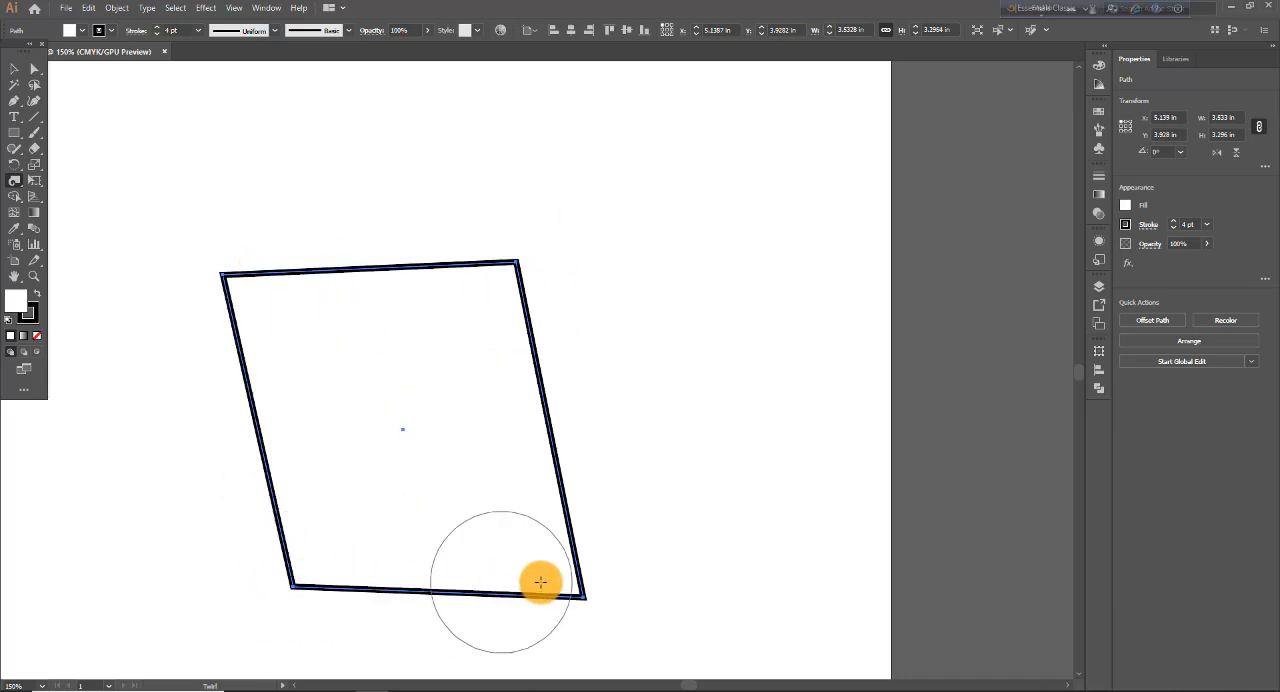
- Turn on the Twirl tool's Detail option at 10 and twirl the rectangle's upper-right corner
double_click(14, 184)
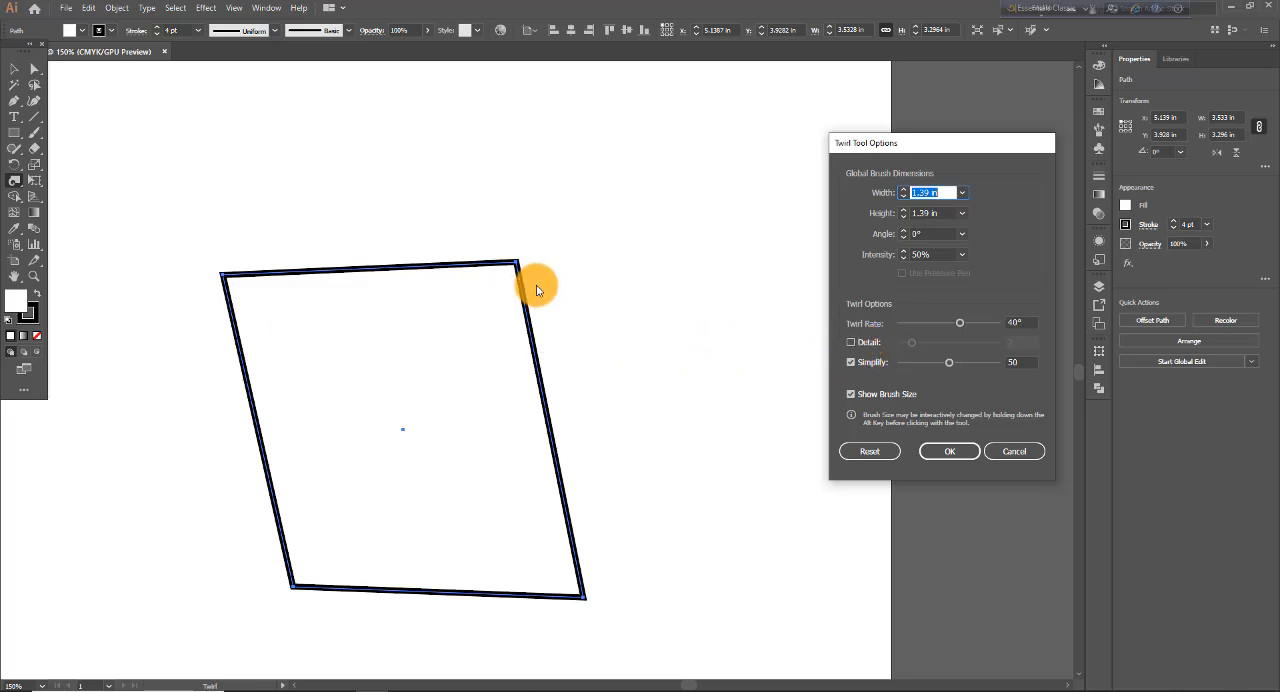
left_click(850, 343)
left_click_drag(916, 346, 1006, 348)
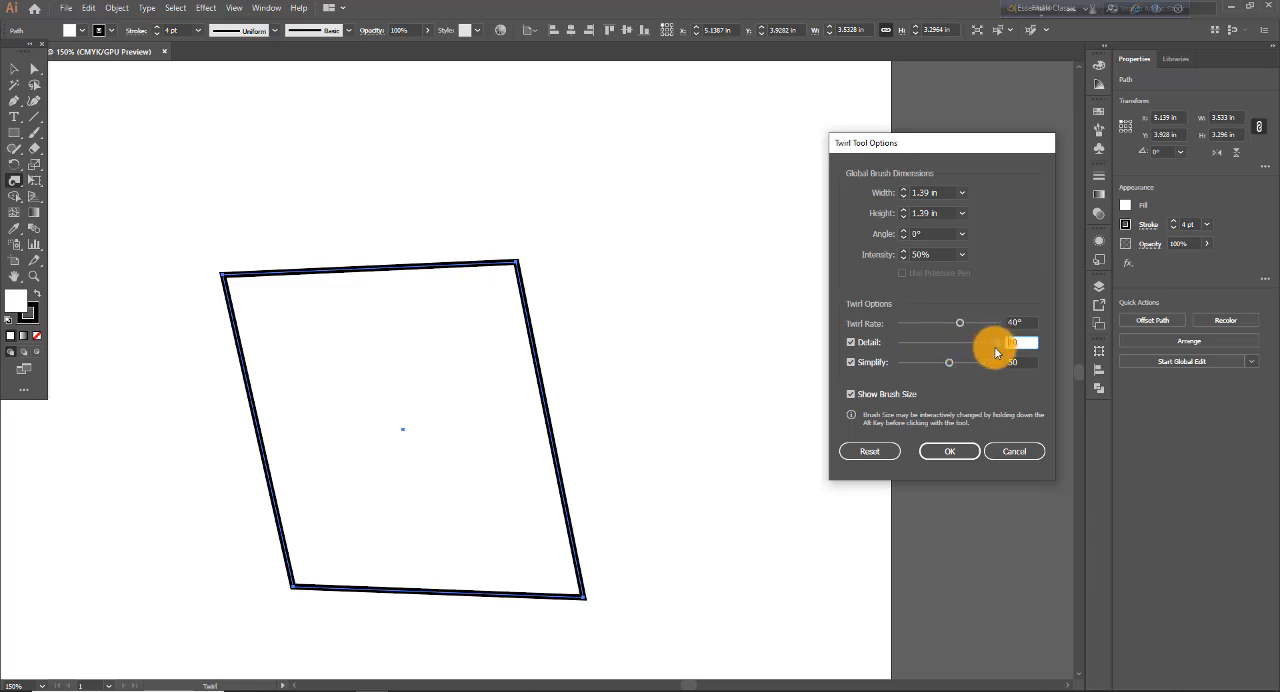
left_click(949, 452)
mouse_move(503, 286)
left_mouse_down()
mouse_move(563, 292)
mouse_move(515, 298)
left_mouse_up()
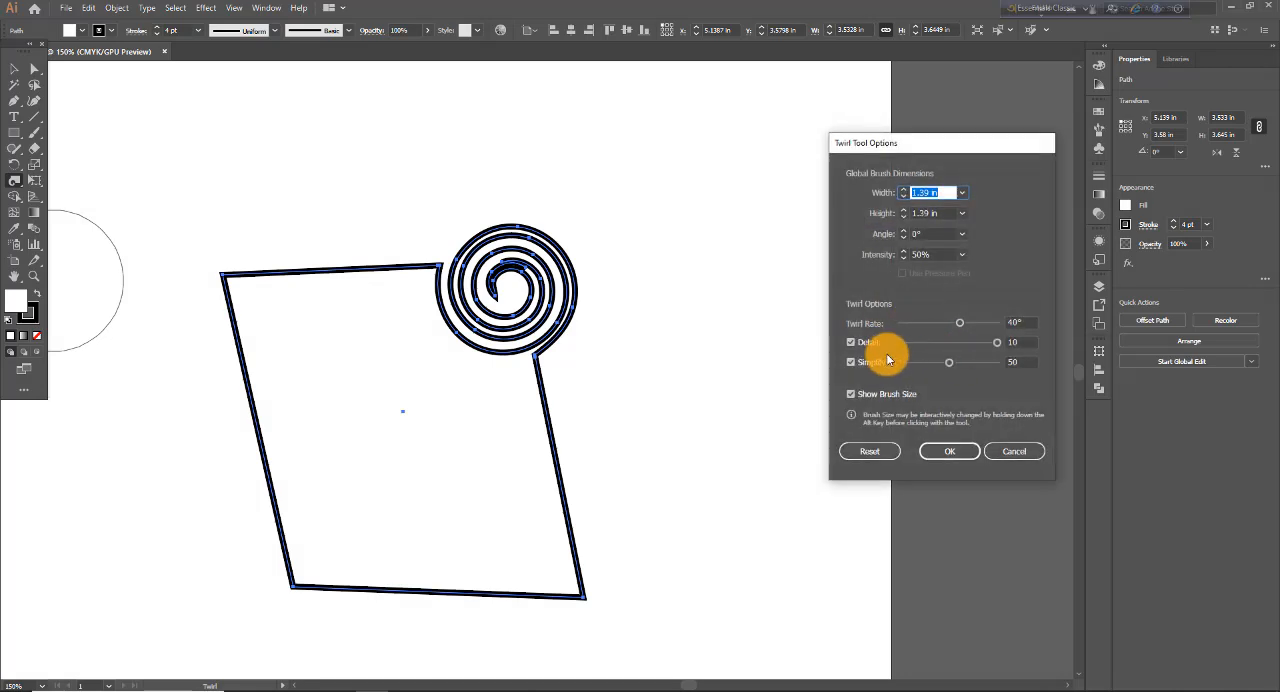
- Set the twirl detail to 1 and twirl the rectangle's upper-left corner
left_click_drag(992, 346, 904, 367)
left_click(957, 456)
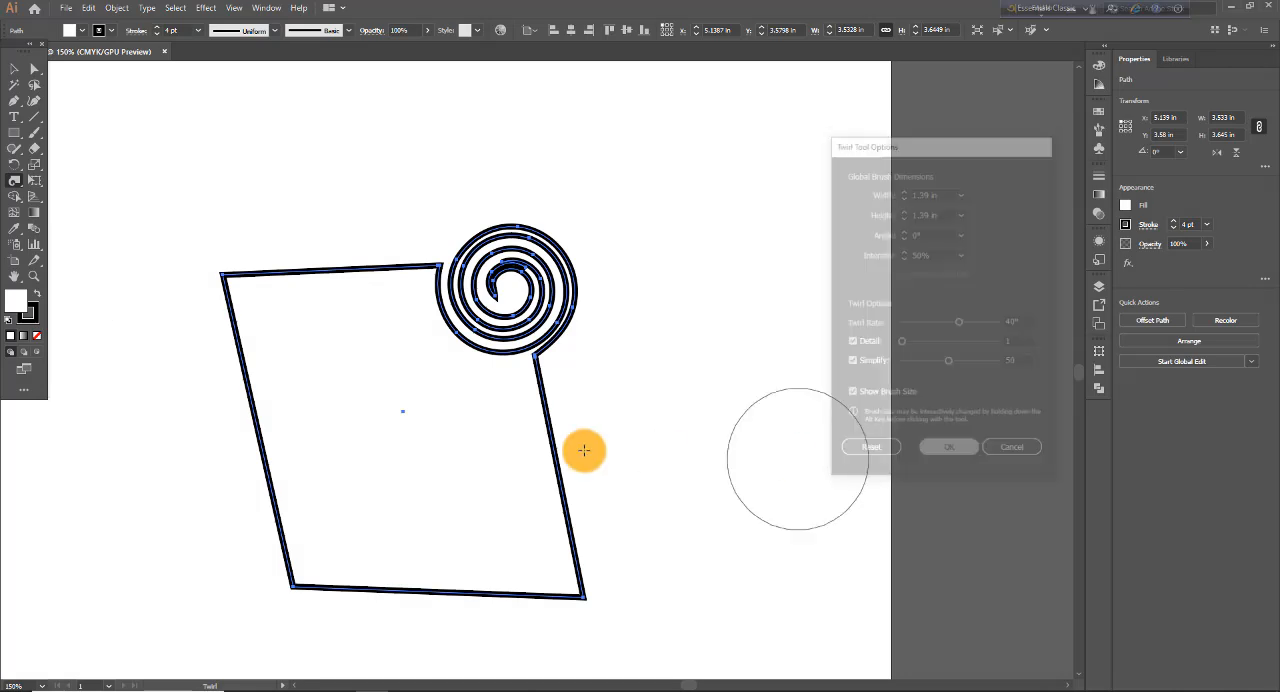
mouse_move(220, 309)
left_mouse_down()
mouse_move(237, 300)
mouse_move(257, 329)
left_mouse_up()
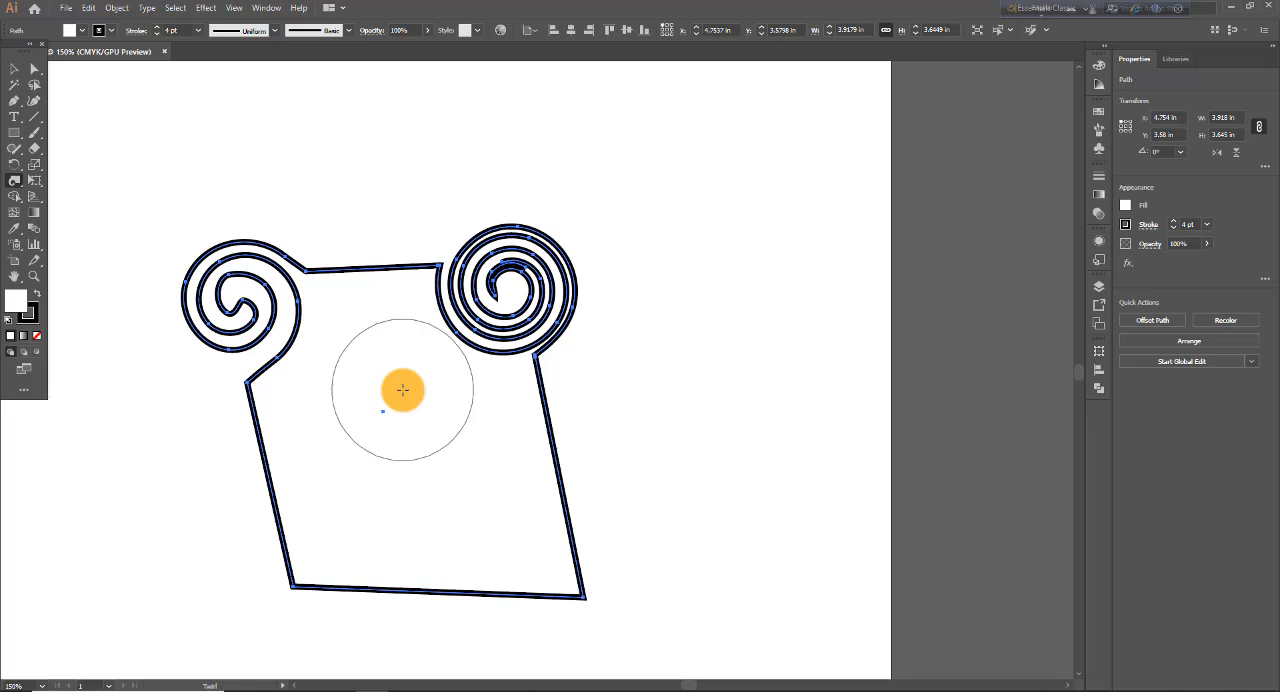
- Lower the Twirl tool's Simplify value to 0.2, turn Simplify off, and twirl the rectangle's lower-right corner
double_click(15, 181)
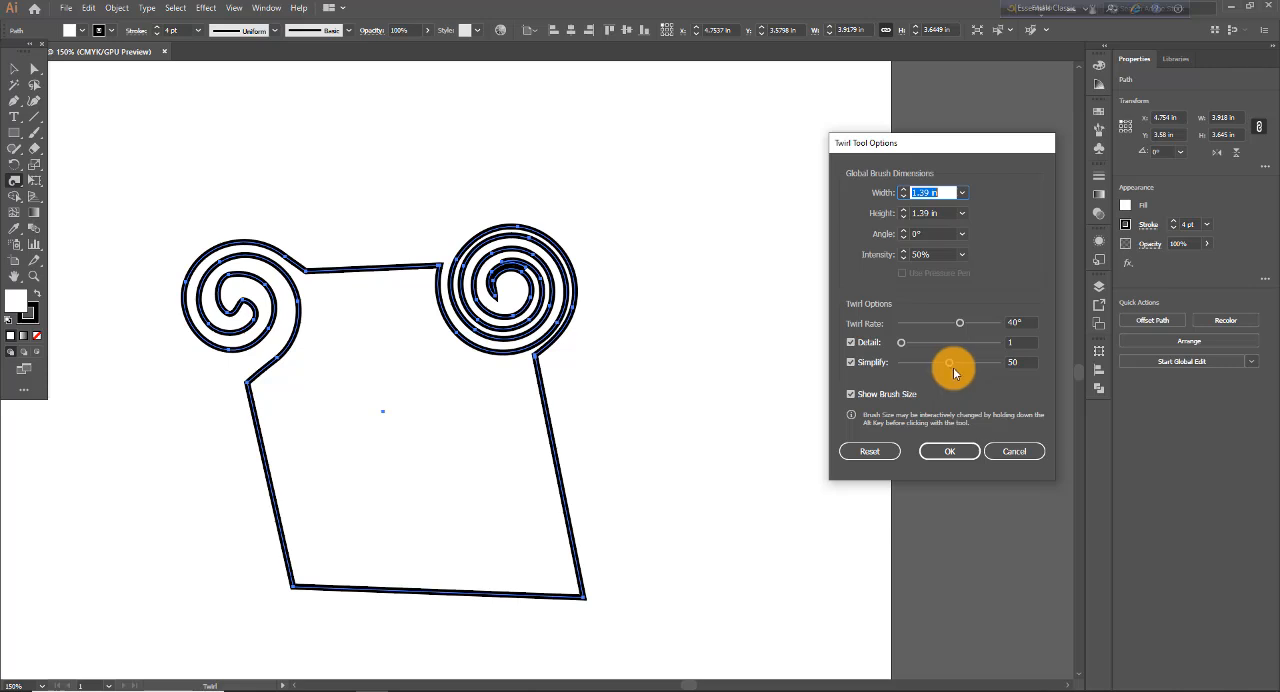
left_click_drag(953, 367, 1001, 367)
left_click_drag(948, 370, 894, 366)
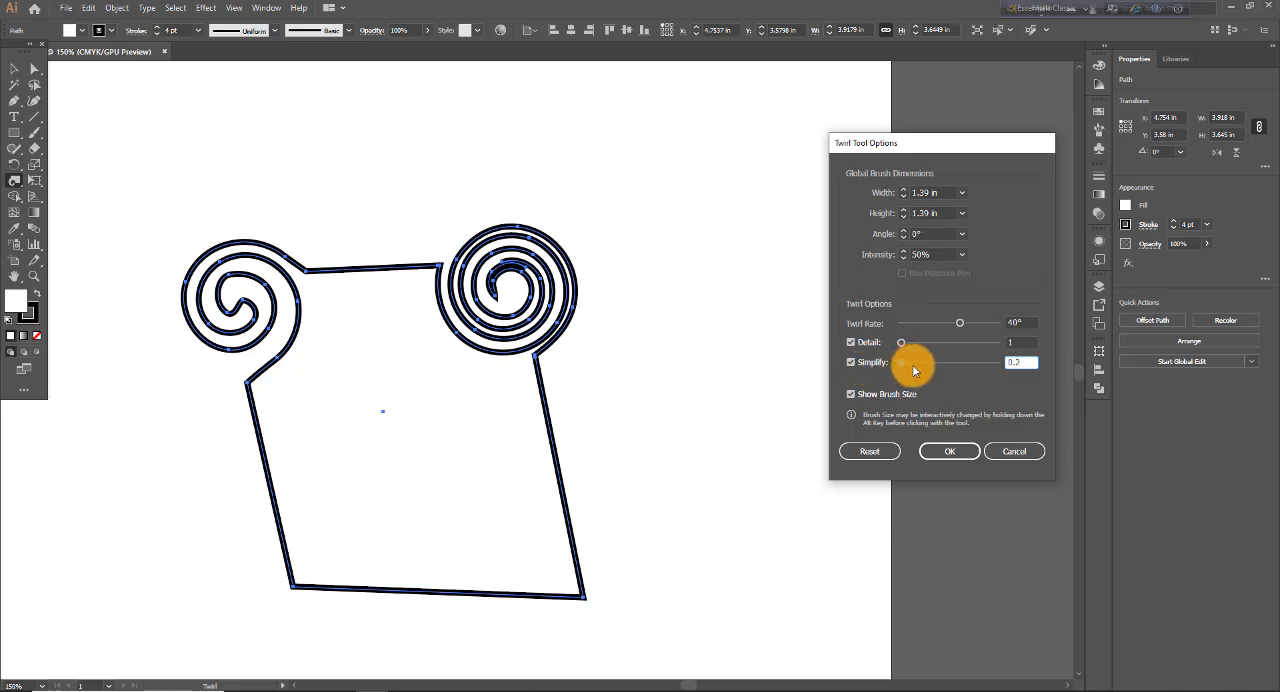
left_click(852, 363)
left_click(950, 451)
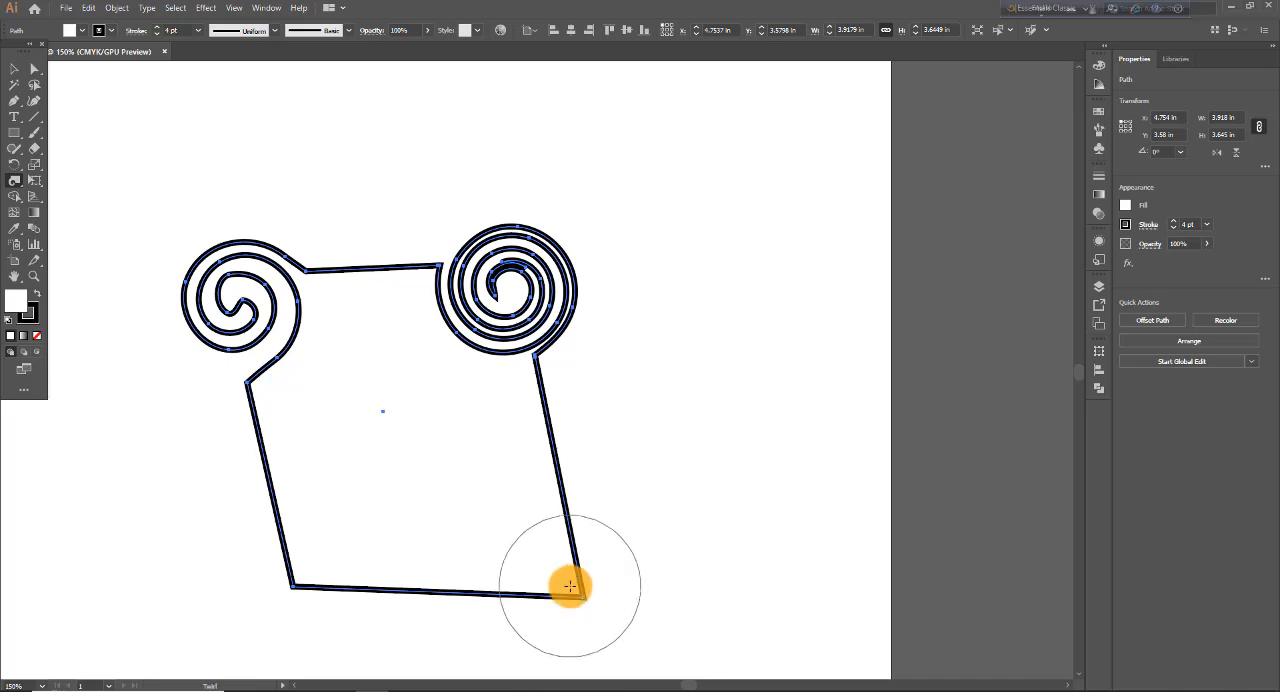
mouse_move(569, 588)
left_mouse_down()
mouse_move(580, 596)
mouse_move(566, 588)
left_mouse_up()
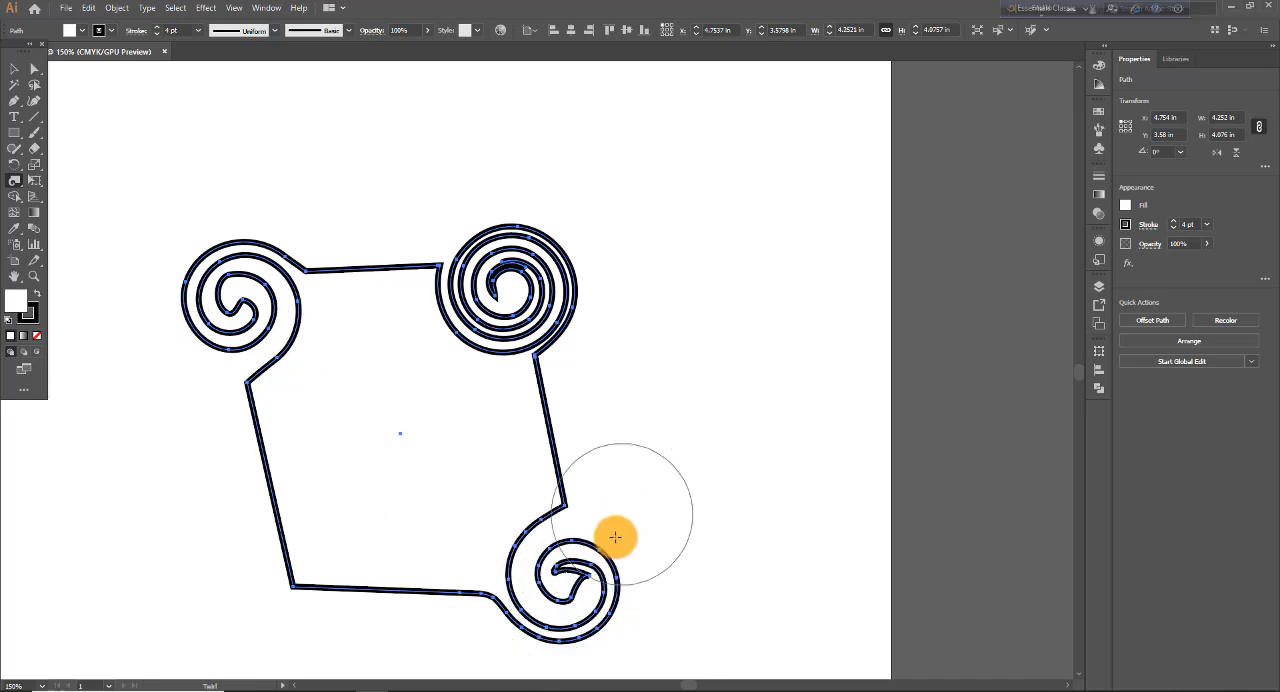
- Turn Simplify back on at 0.2 and twirl the rectangle's lower-left corner
double_click(17, 186)
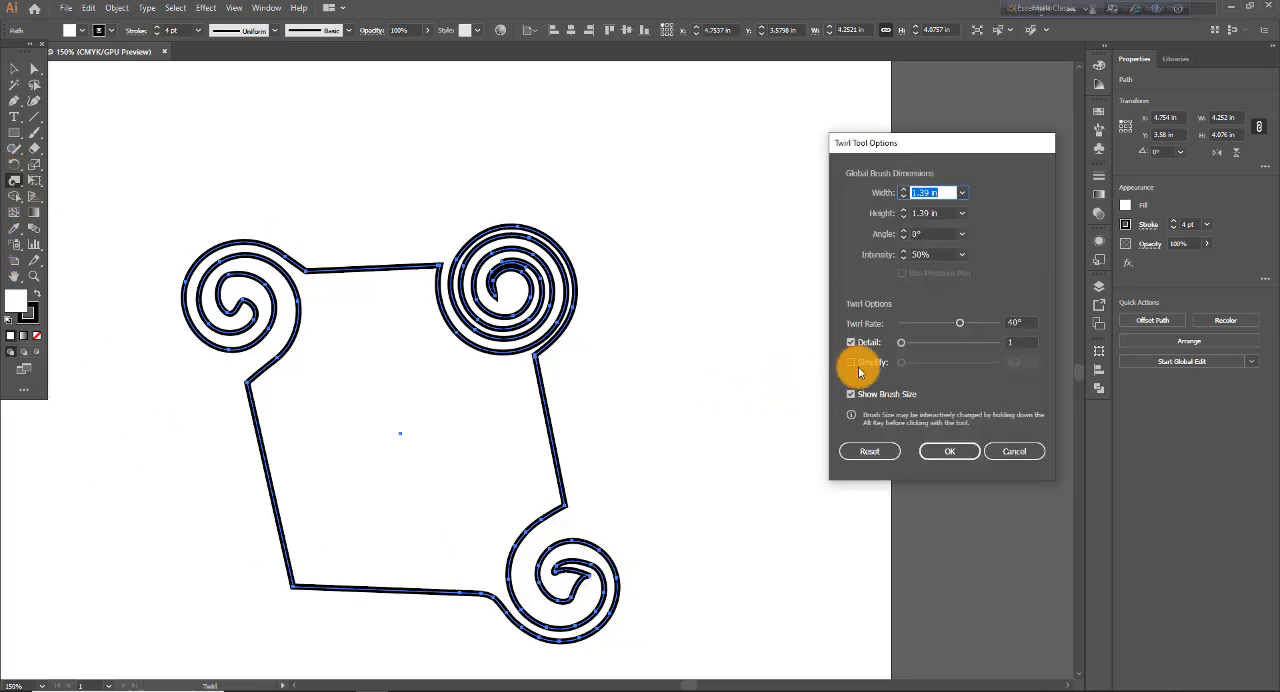
left_click(851, 363)
left_click(949, 451)
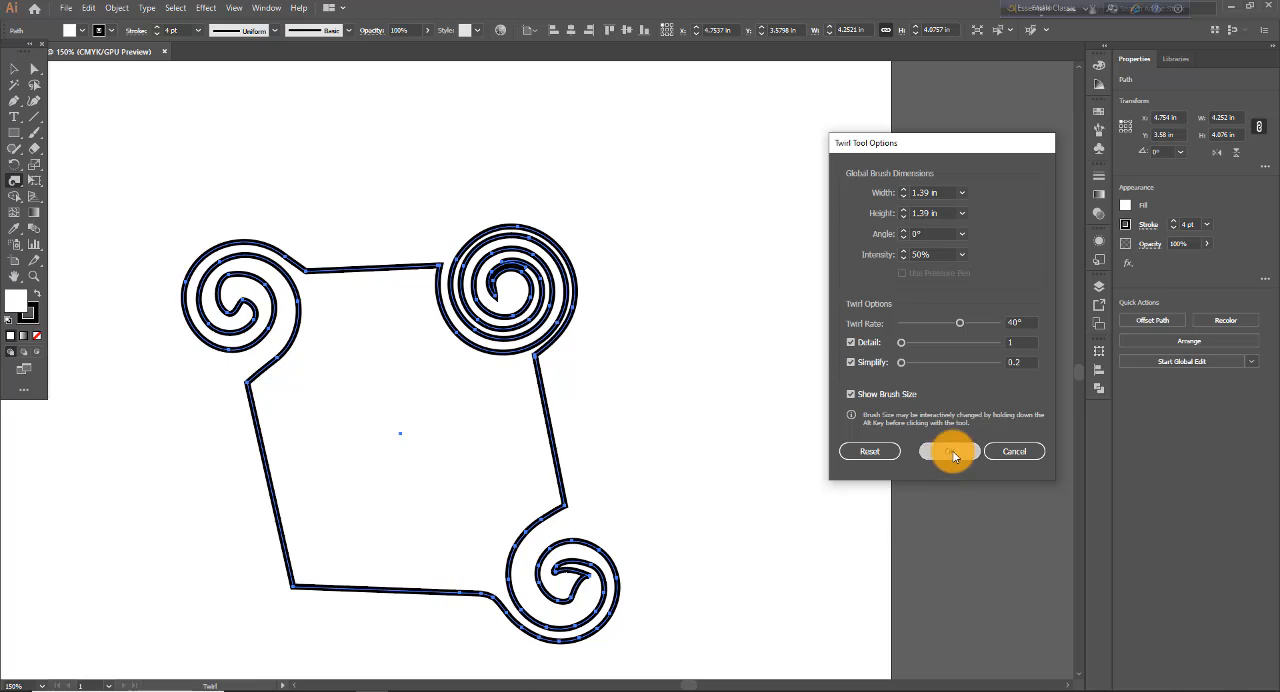
mouse_move(306, 572)
left_mouse_down()
mouse_move(330, 600)
mouse_move(310, 585)
mouse_move(323, 586)
left_mouse_up()
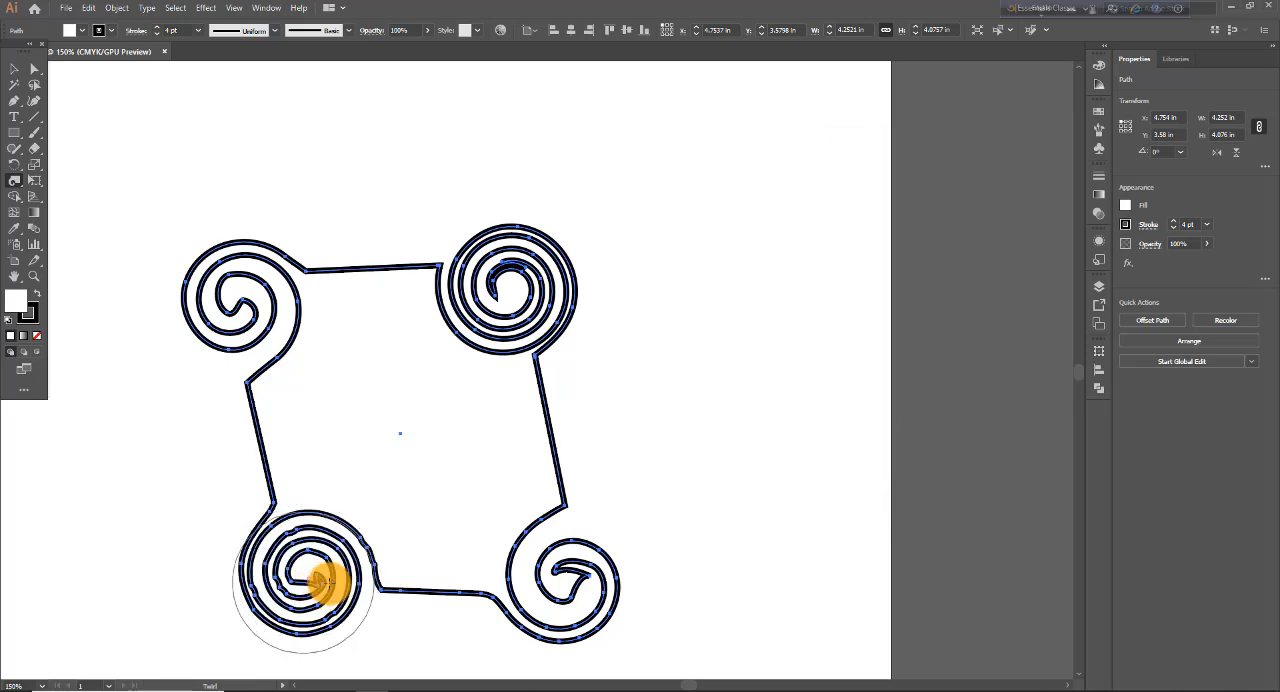
left_click_drag(557, 594, 523, 591)
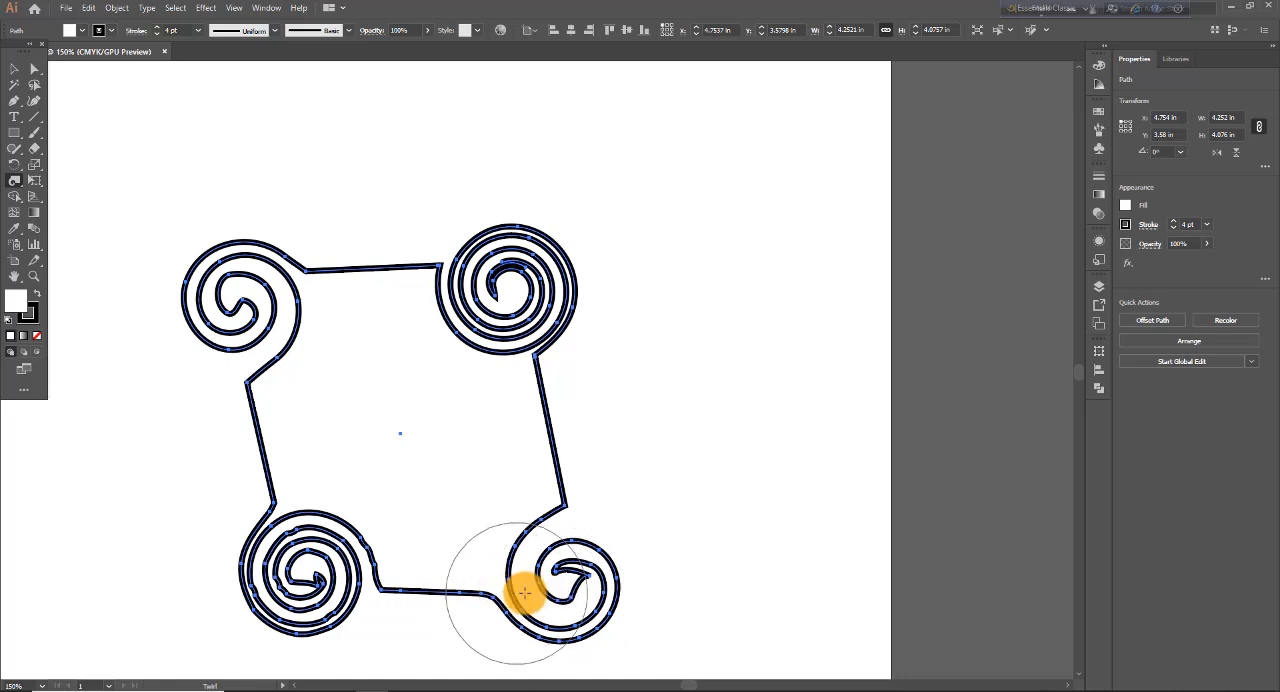
- Set the Twirl tool's Simplify value to 100 and twirl the middle of the shape's right edge
double_click(15, 184)
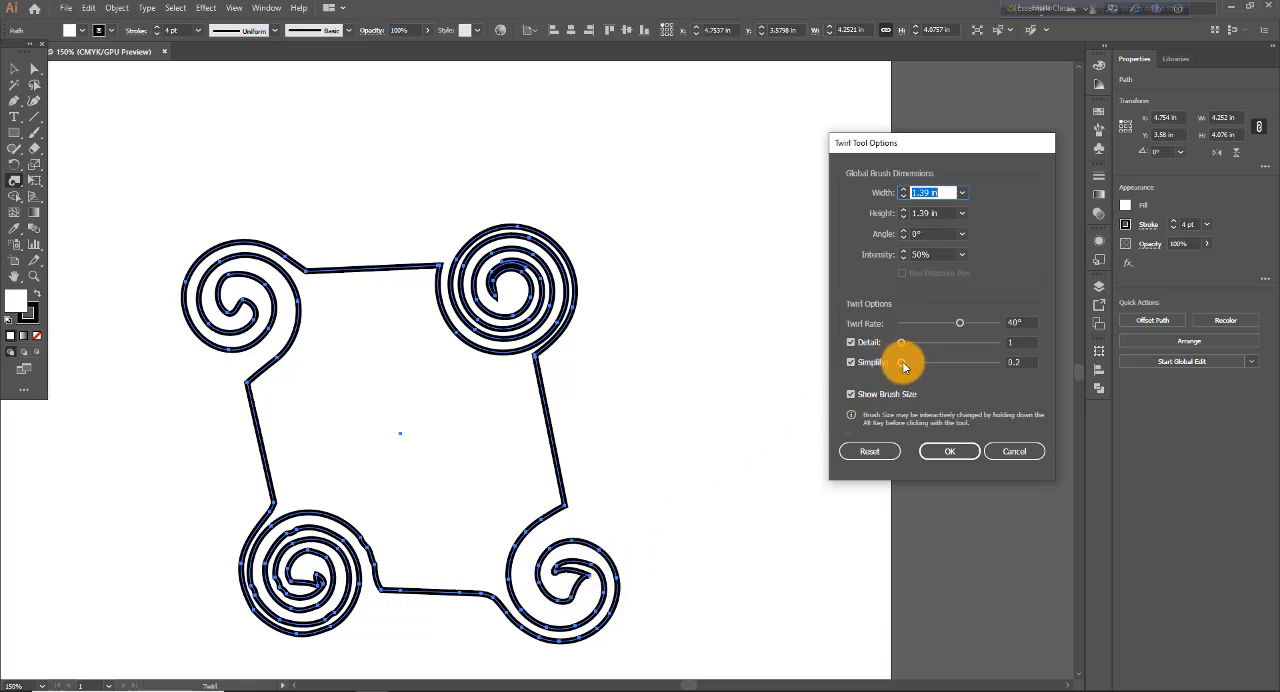
left_click_drag(902, 361, 1001, 369)
left_click(963, 447)
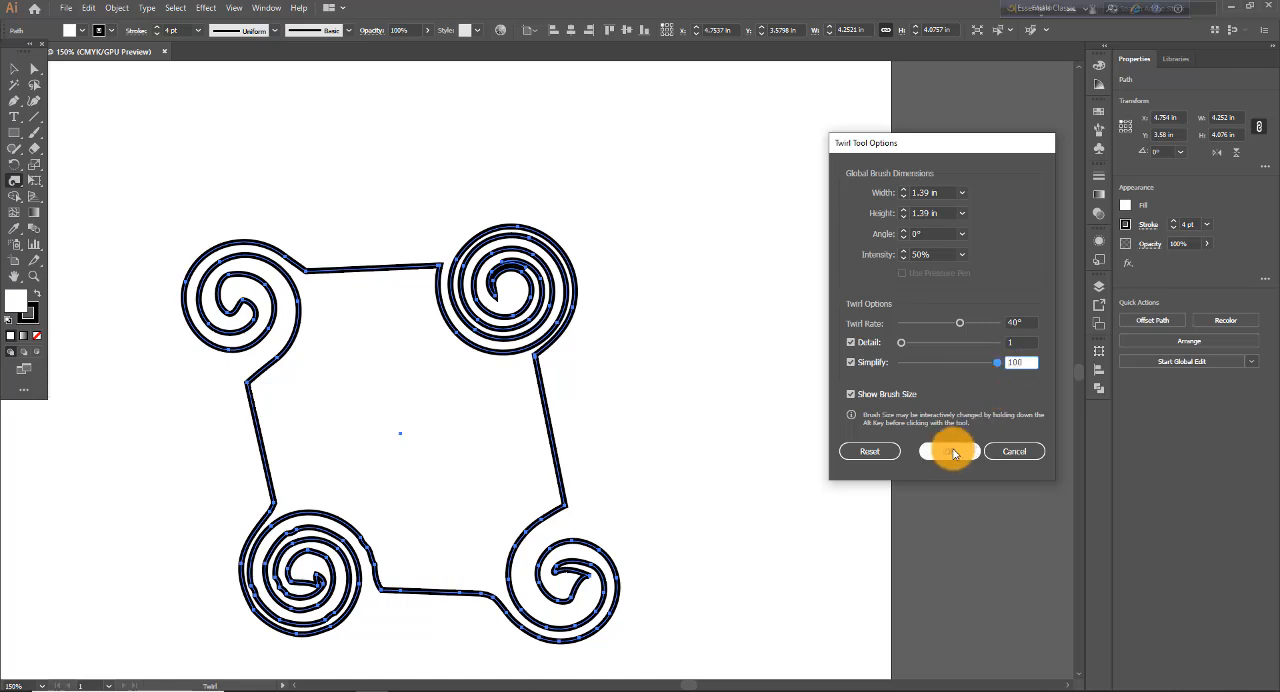
left_click_drag(543, 434, 543, 436)
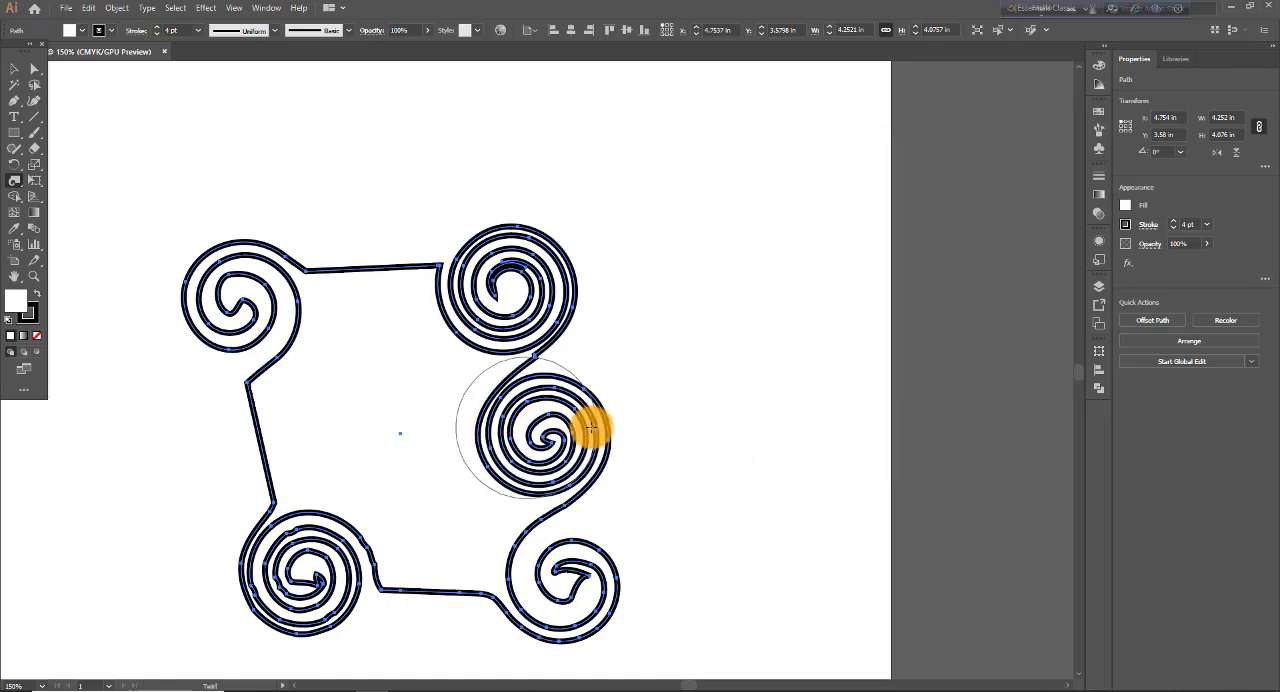
- Set the Twirl tool's Simplify value to 0.2 and twirl the middle of the shape's left edge
double_click(15, 186)
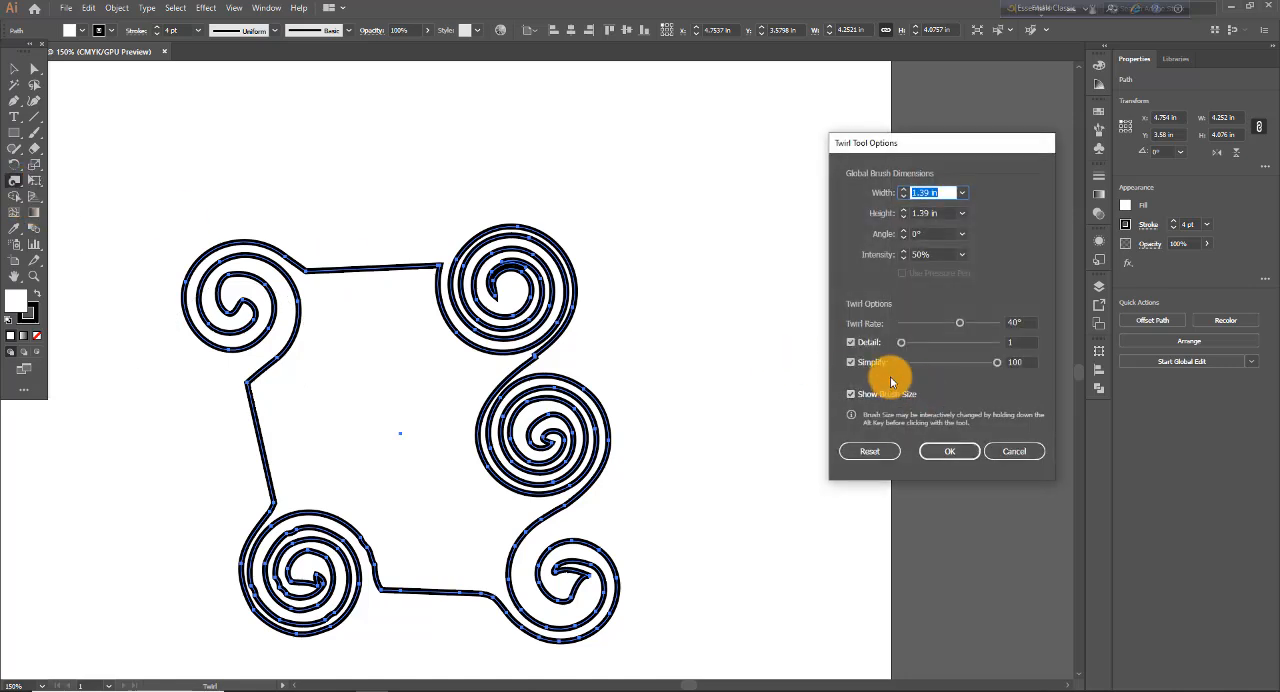
left_click_drag(1000, 365, 917, 366)
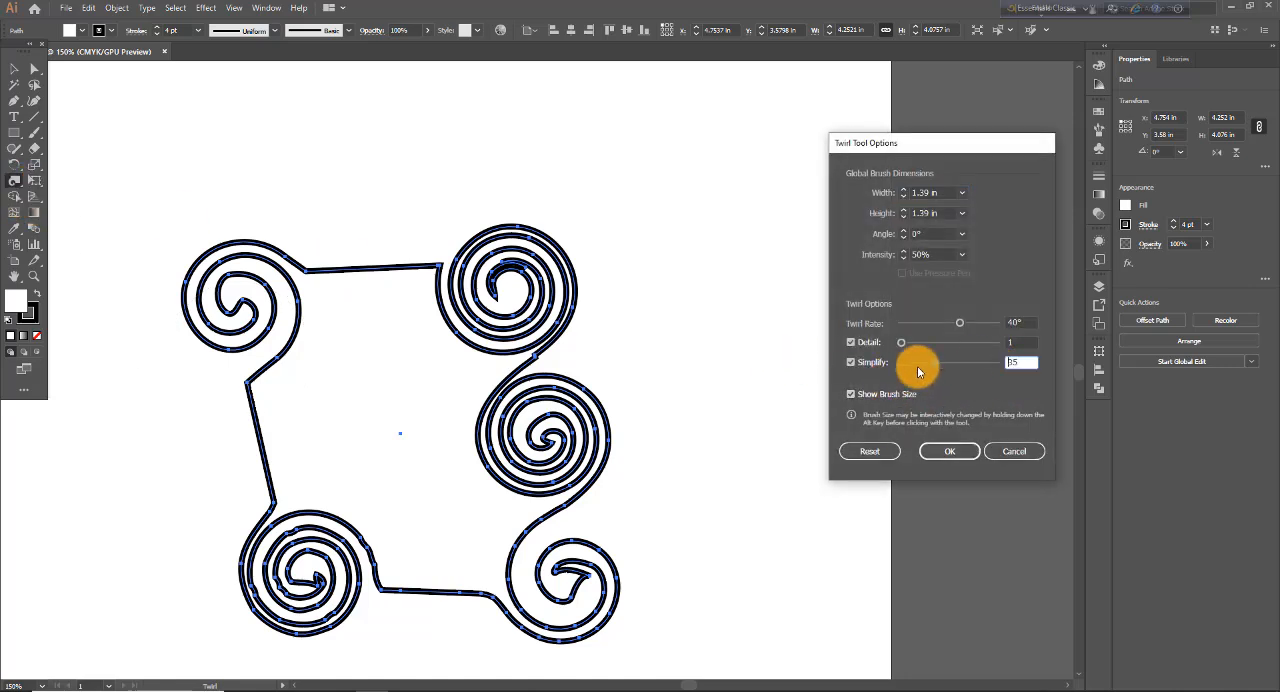
left_click(949, 451)
left_click_drag(266, 437, 272, 441)
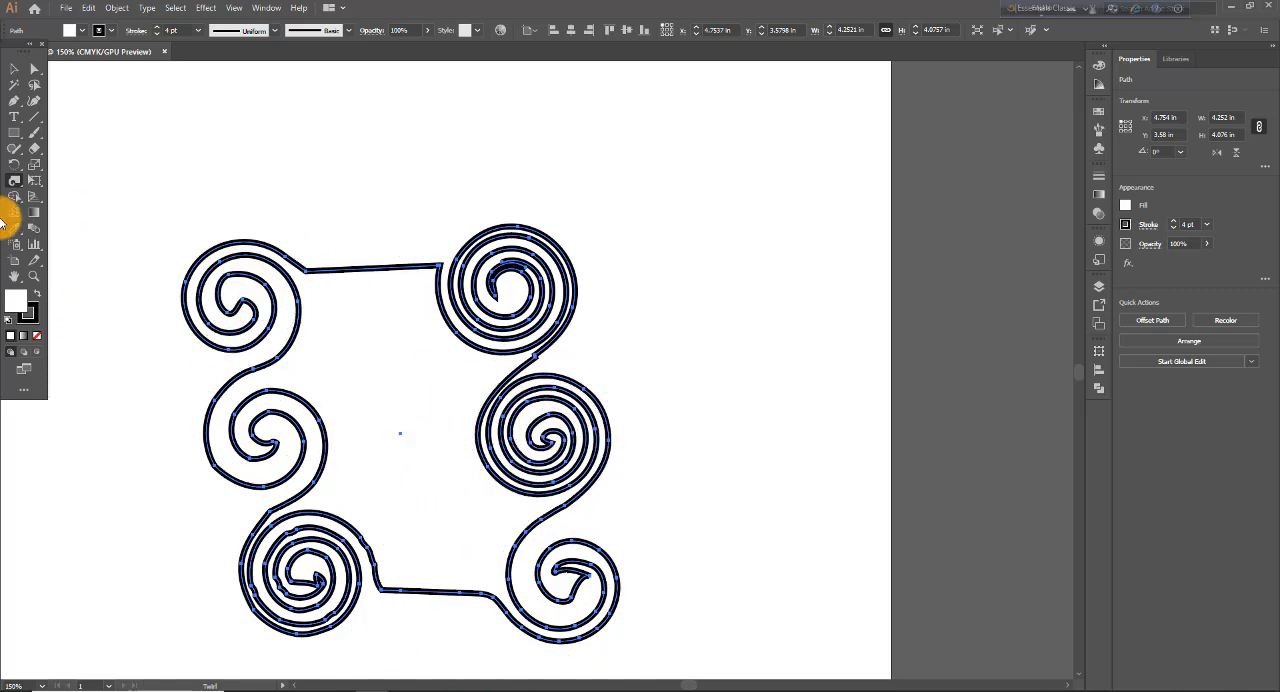
- Turn off the Twirl tool's brush size display and twirl the middle of the top and bottom edges
double_click(14, 180)
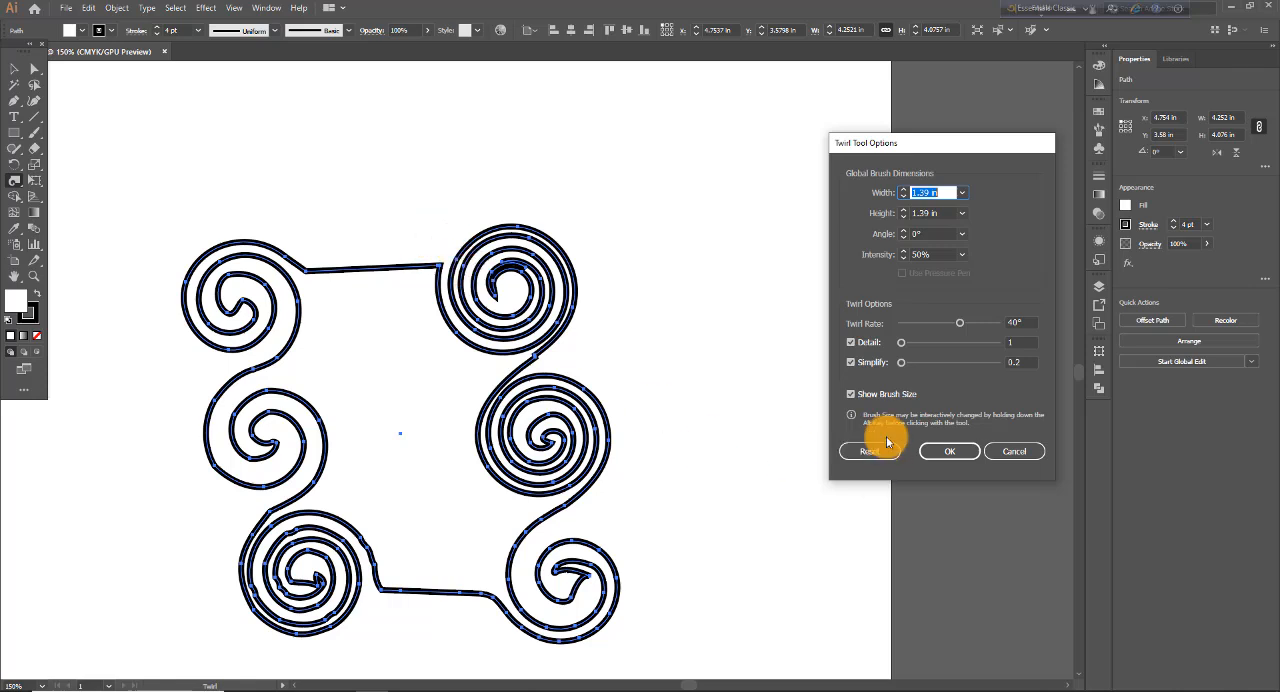
left_click(851, 394)
left_click(960, 451)
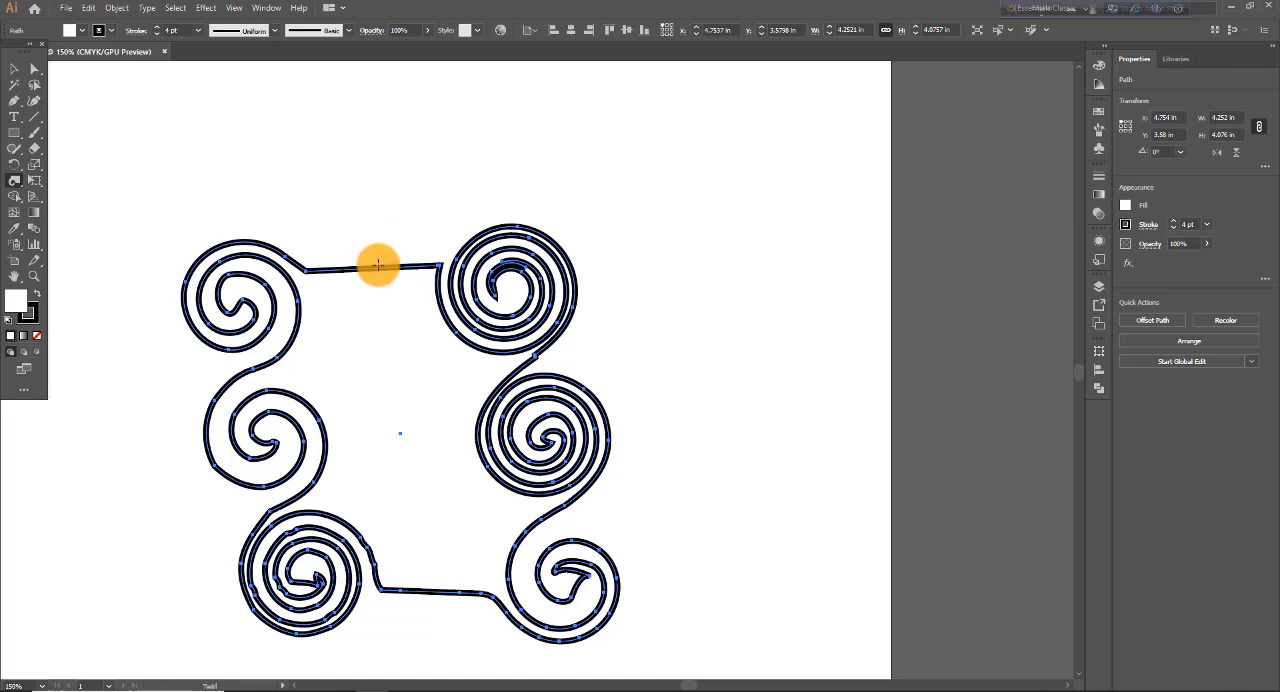
mouse_move(374, 266)
left_mouse_down()
mouse_move(371, 297)
mouse_move(389, 303)
mouse_move(399, 264)
left_mouse_up()
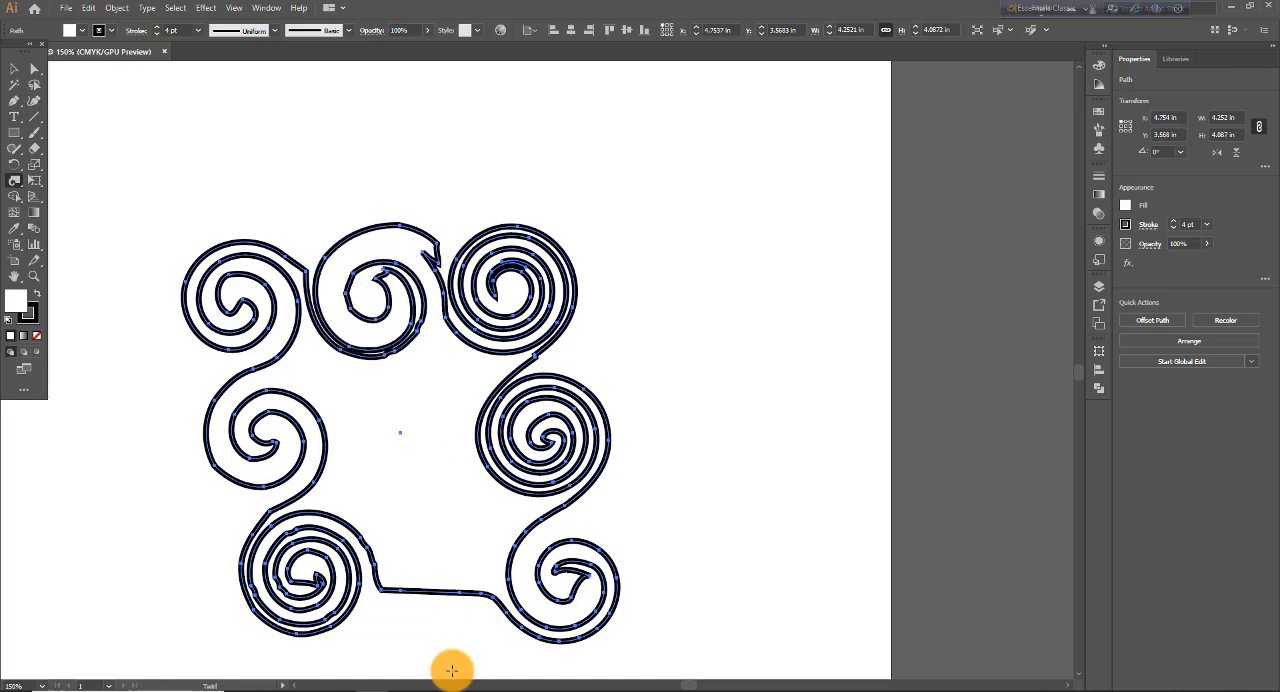
left_click_drag(437, 597, 450, 548)
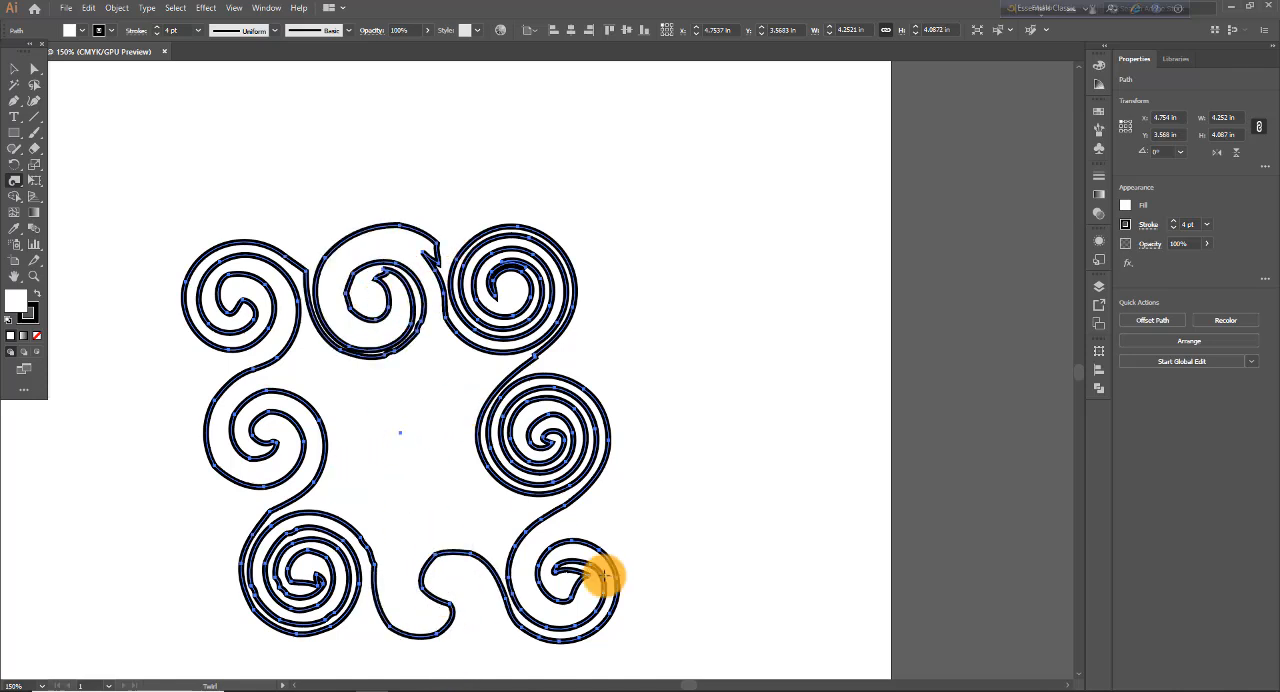
- Turn the Twirl tool's brush size display back on
double_click(15, 183)
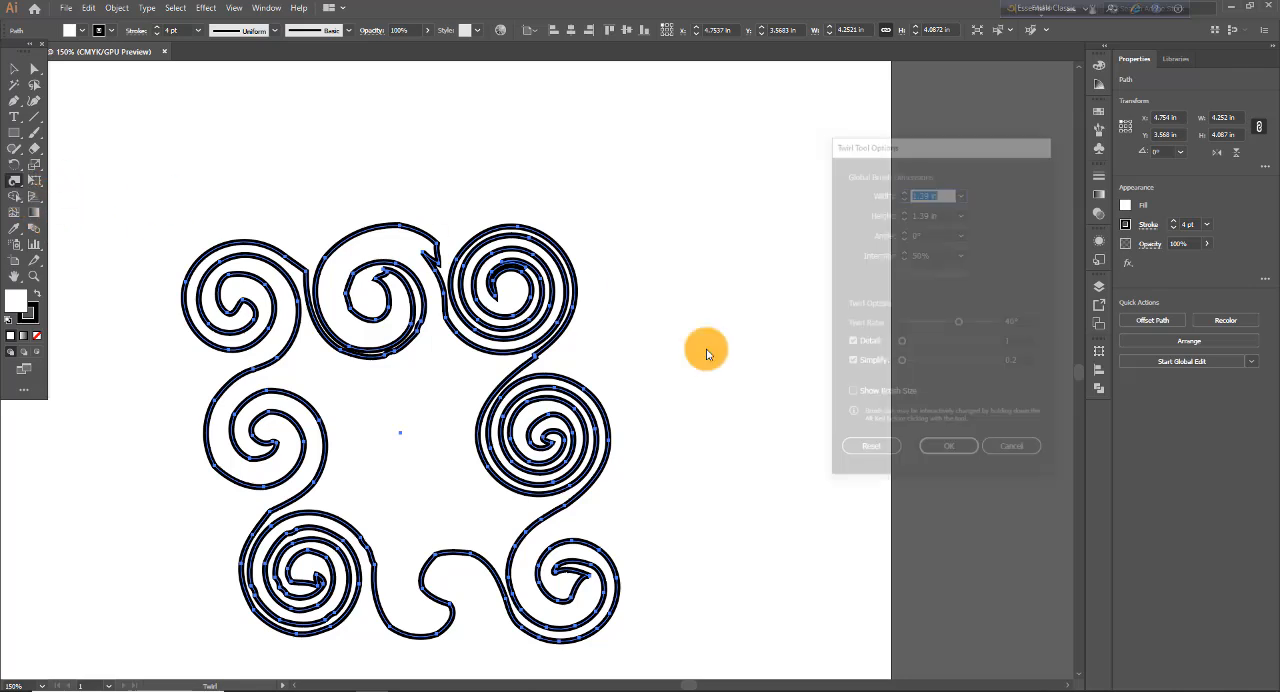
left_click(854, 396)
left_click(950, 451)
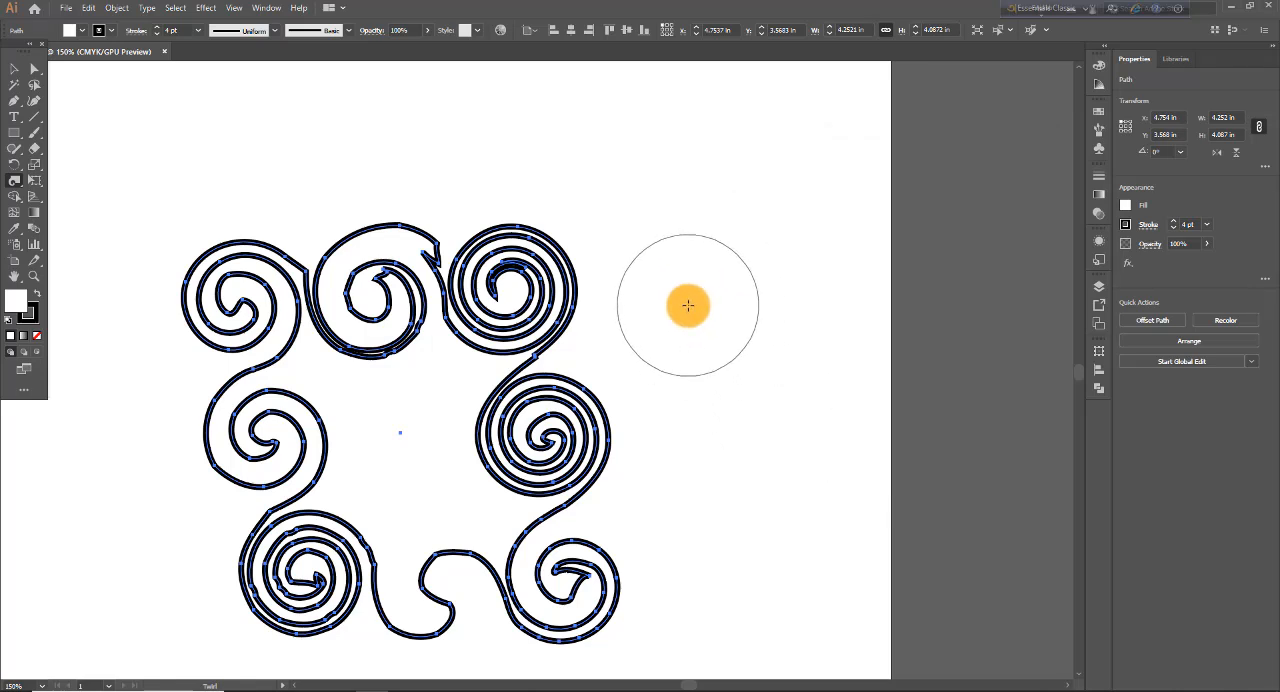
- Try a twirl rate of -112°, detail 3, simplify 34, a width of 1.11 in and another brush angle, resetting all options to their defaults
double_click(14, 180)
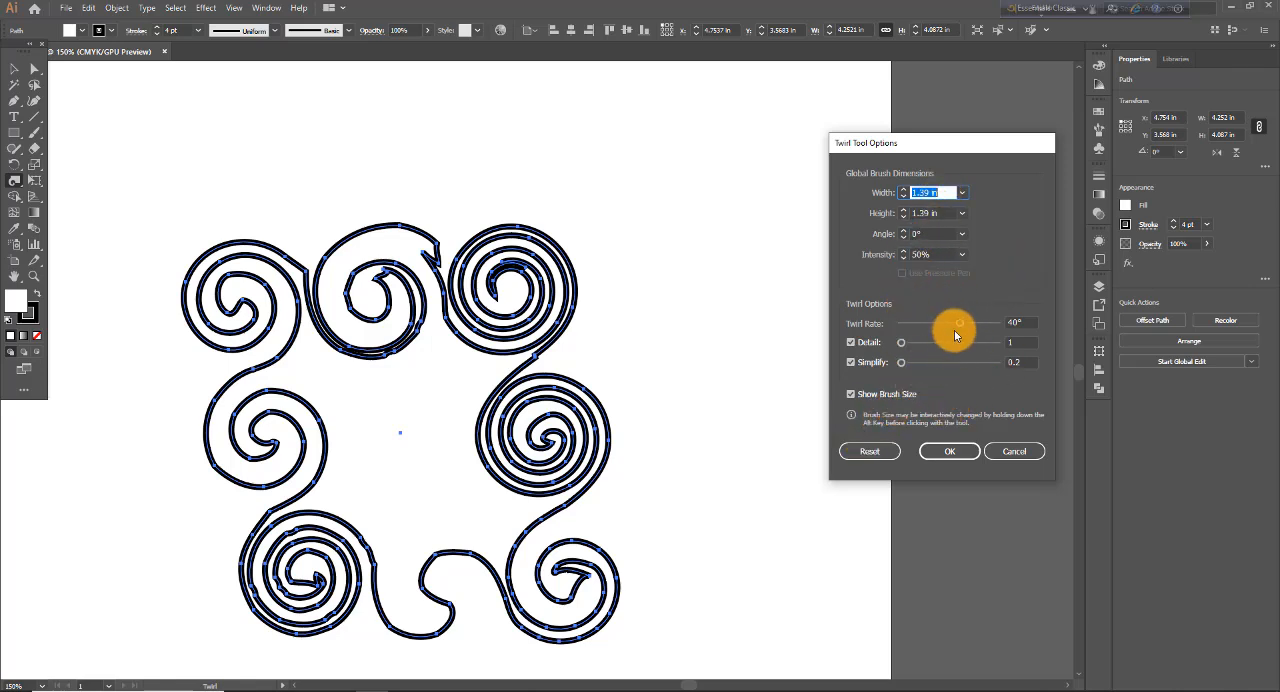
left_click_drag(954, 330, 934, 364)
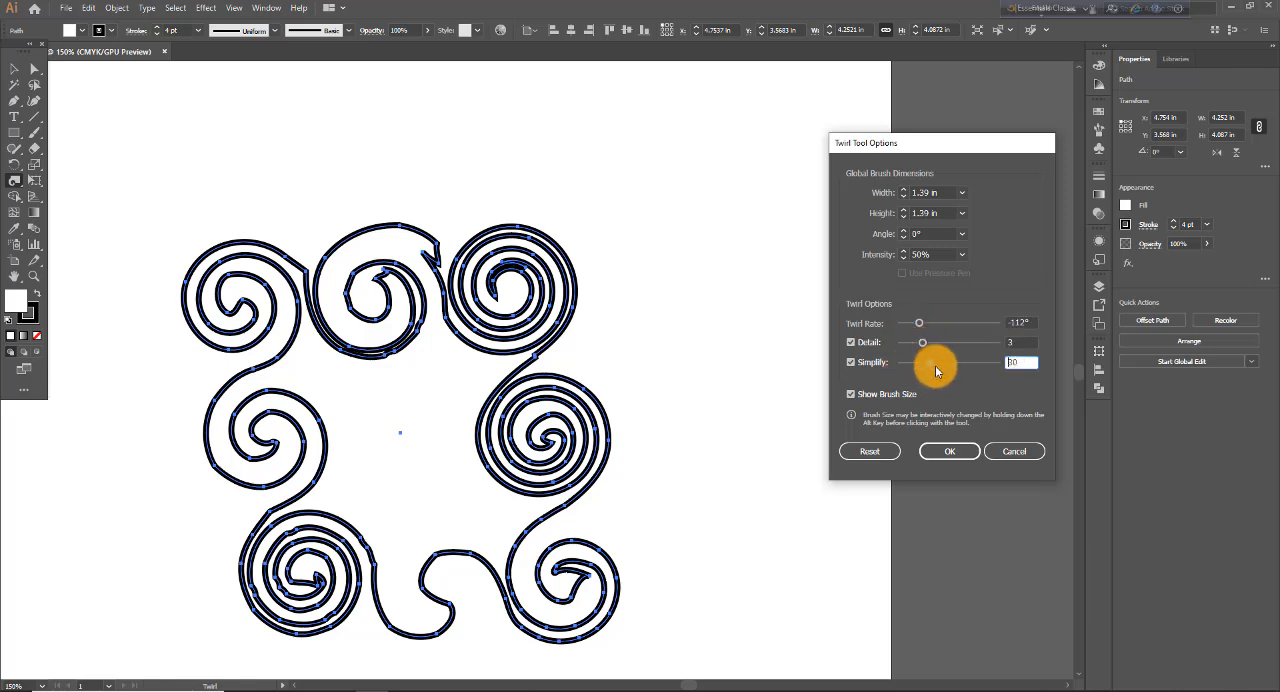
left_click(961, 193)
left_click(977, 323)
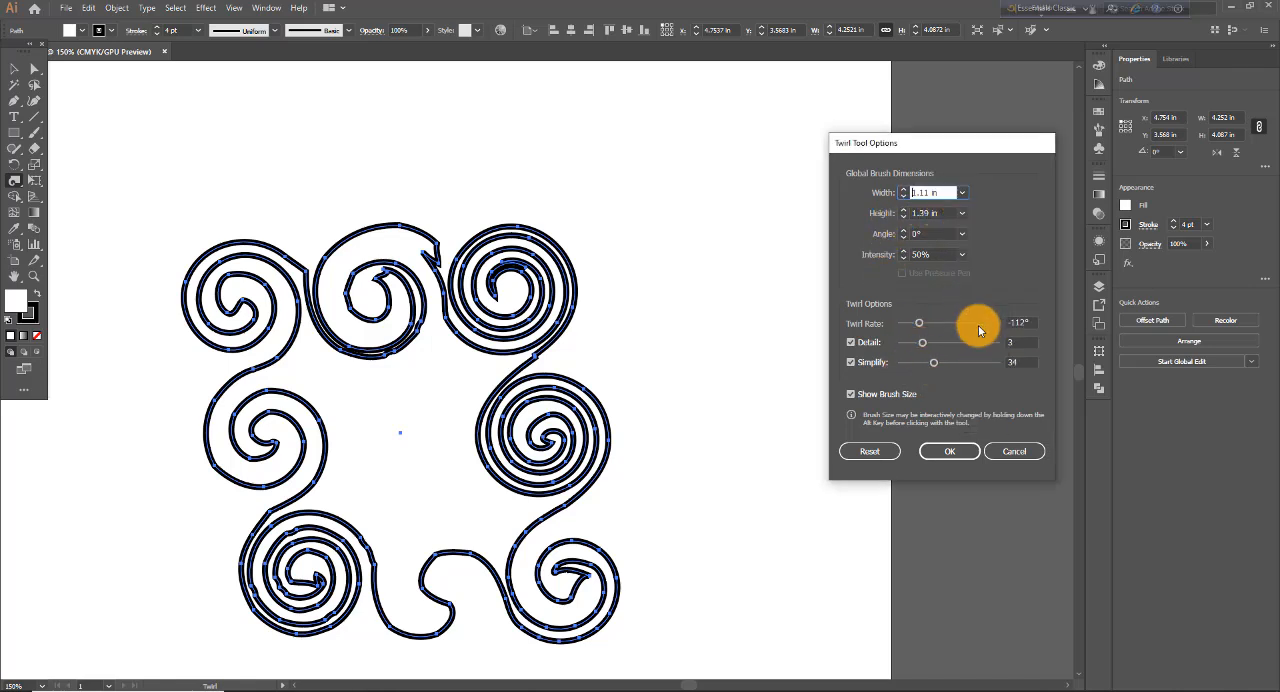
left_click(961, 236)
left_click(973, 397)
left_click(866, 451)
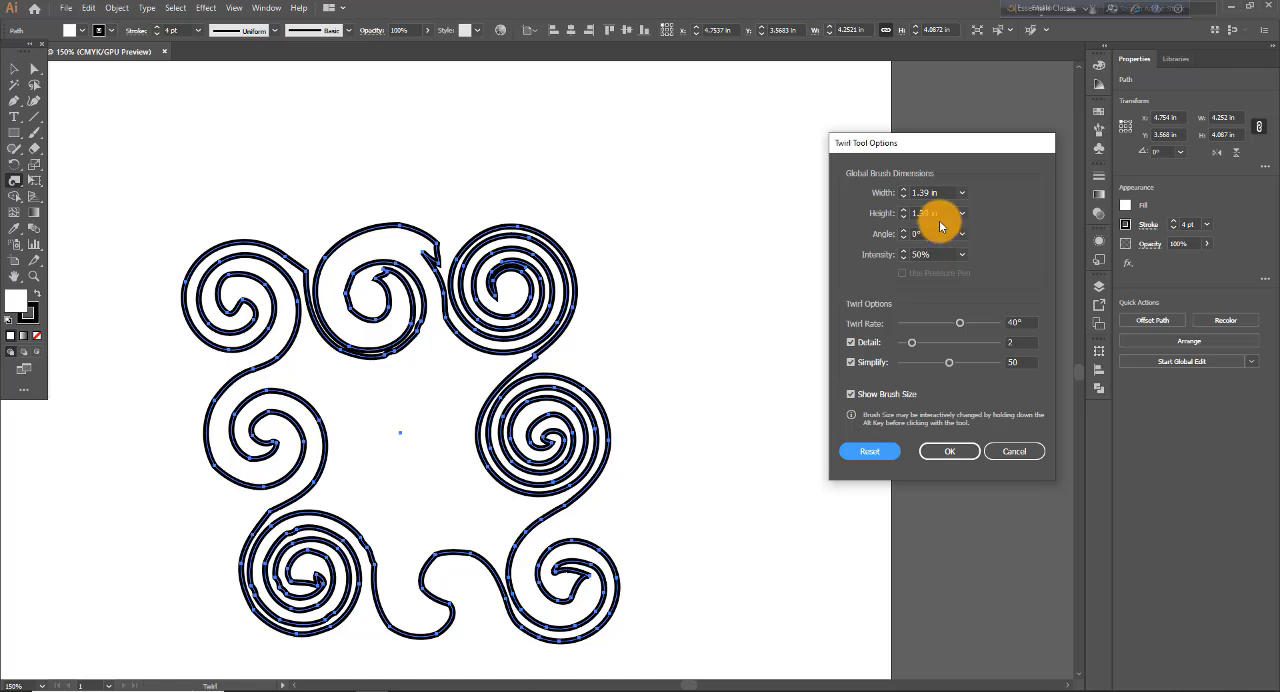
left_click(950, 451)
- Apply a twirl rate of -180°, detail 5, simplify 25, brush width 80 pt and intensity 70%, and recheck the saved options
left_click(948, 325)
mouse_move(914, 346)
left_mouse_down()
mouse_move(947, 347)
mouse_move(923, 364)
left_mouse_up()
left_click(962, 194)
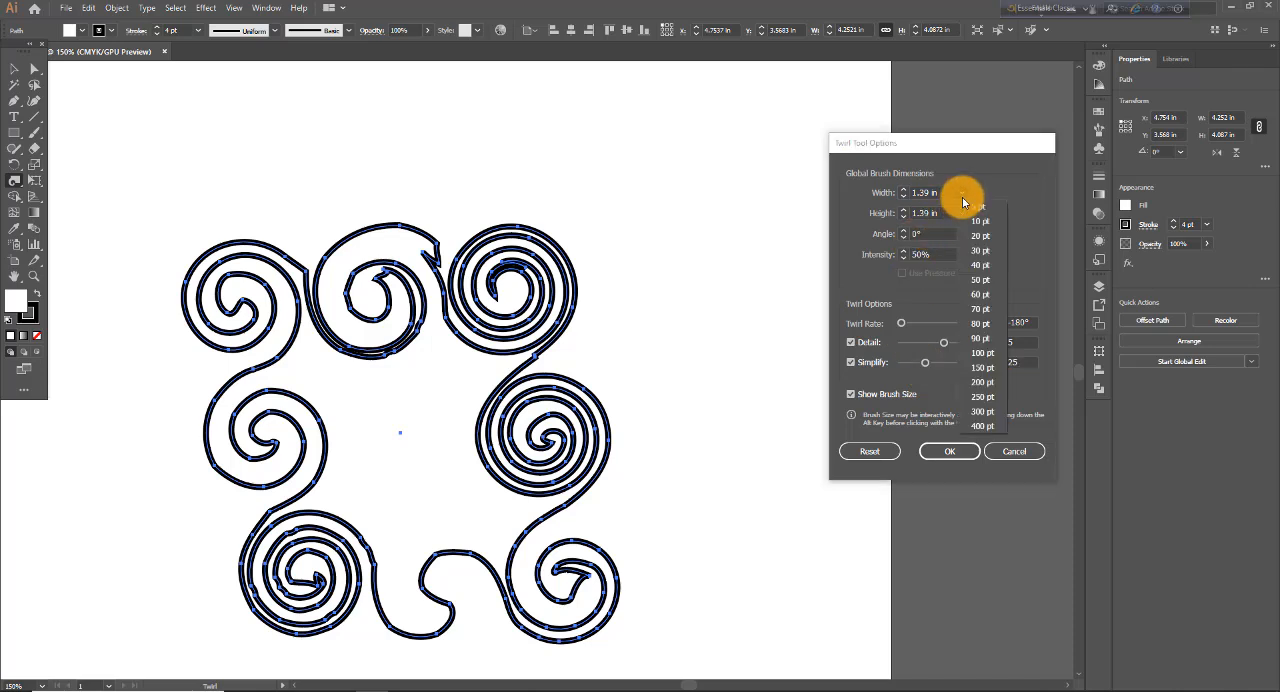
left_click(982, 322)
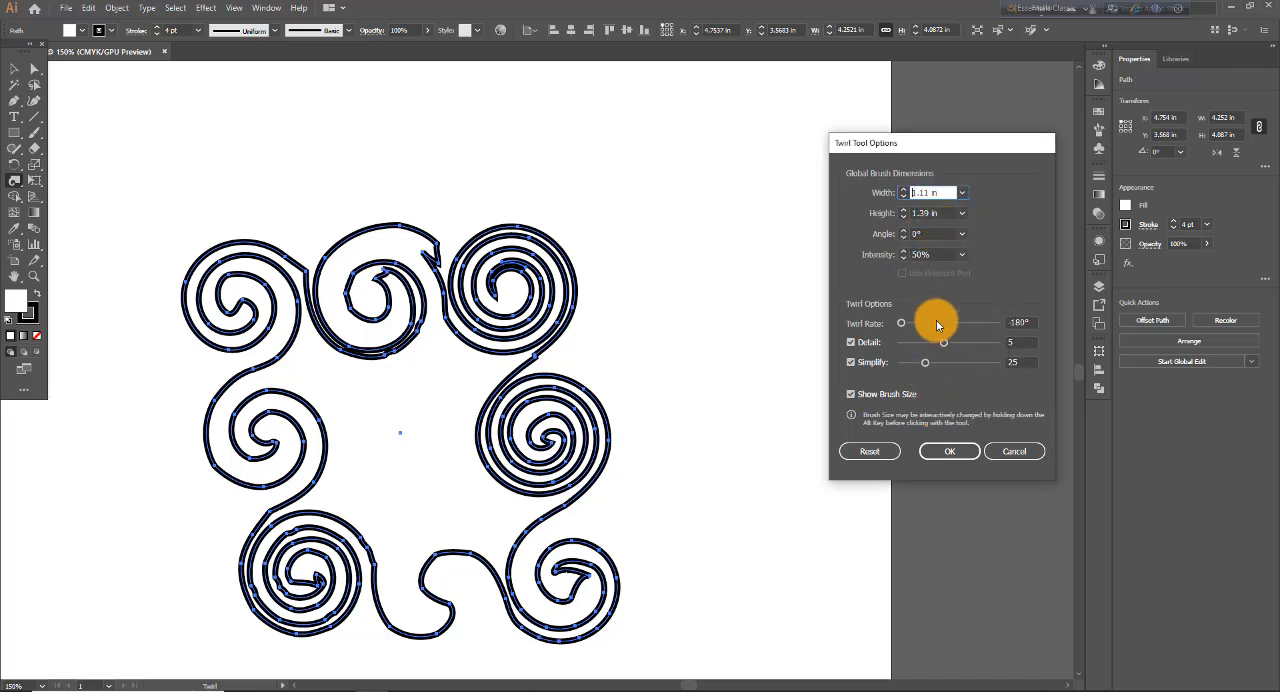
left_click(962, 254)
left_click(970, 368)
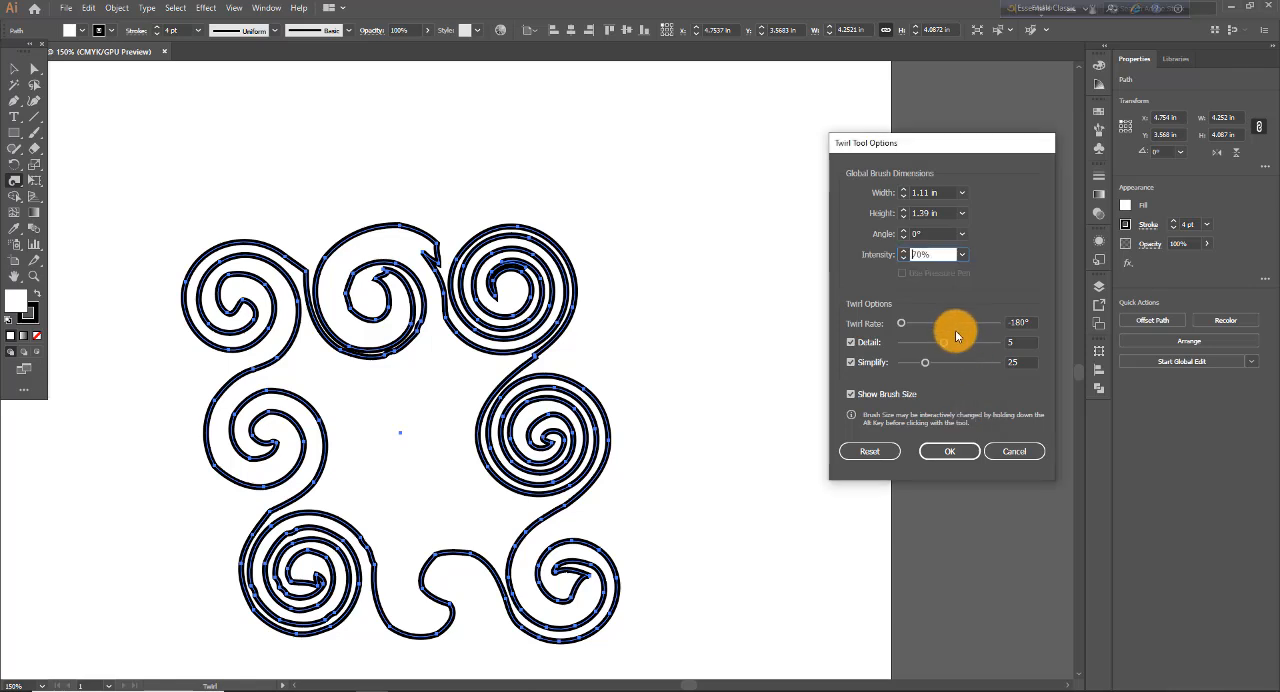
left_click(950, 451)
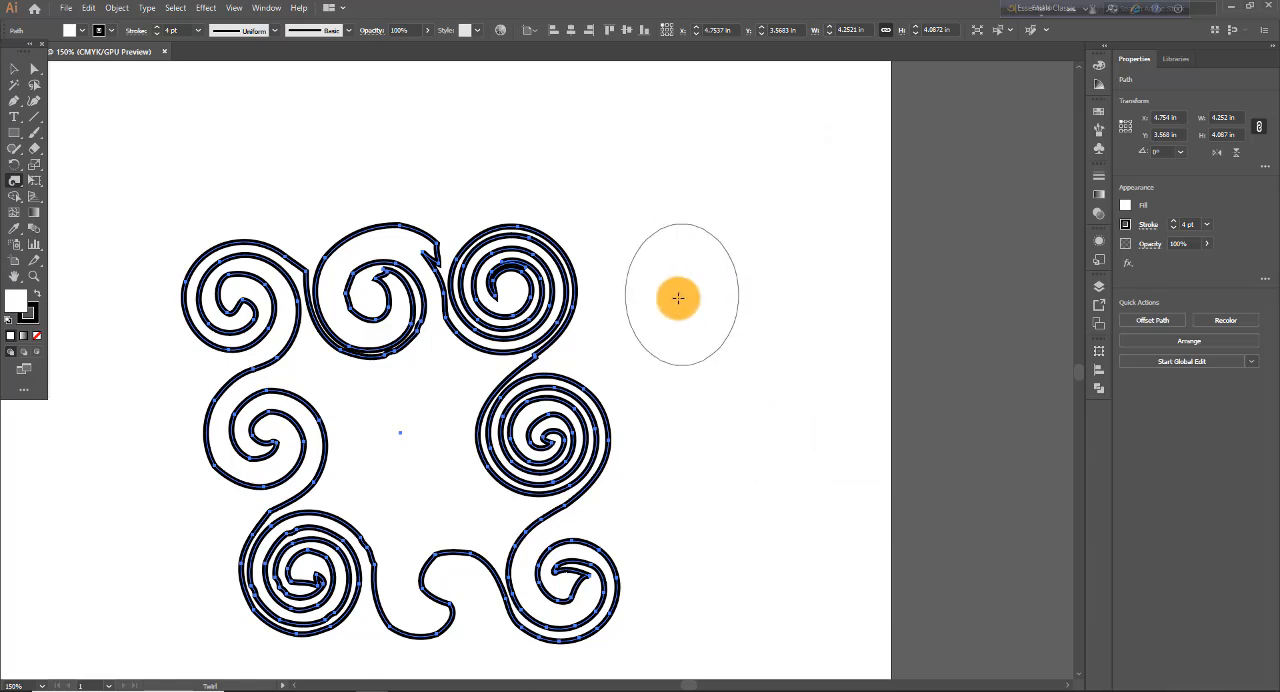
double_click(14, 180)
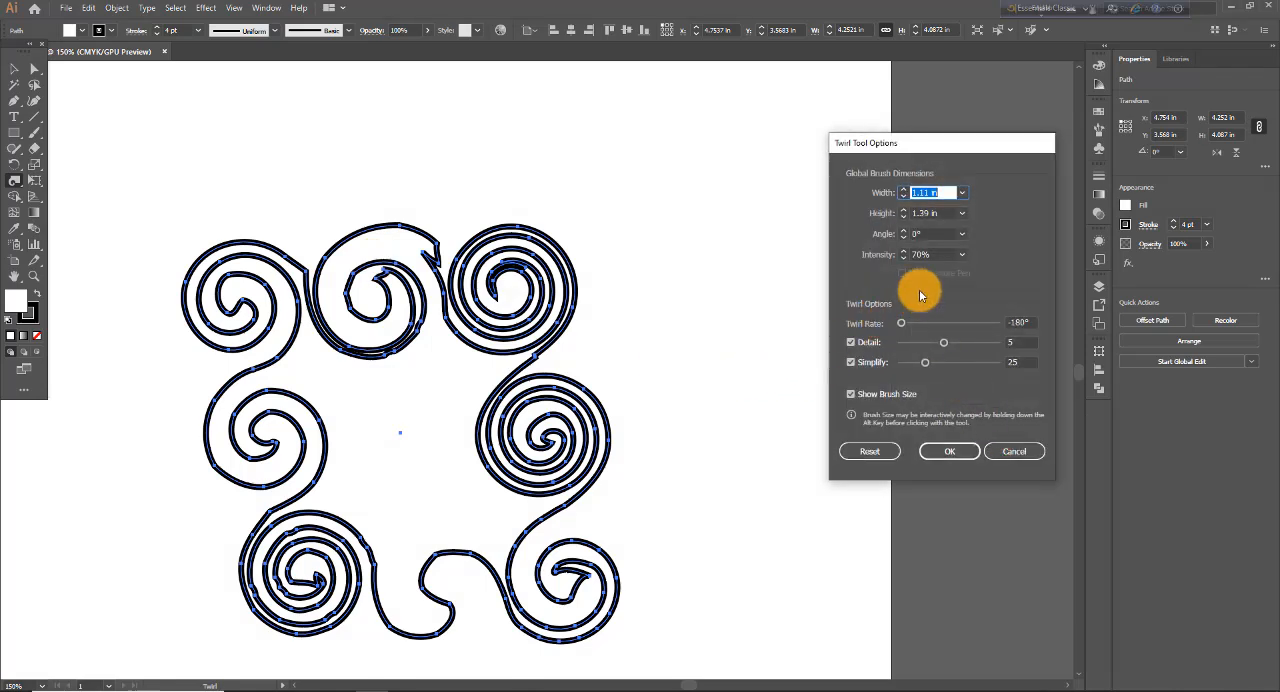
left_click(1013, 453)
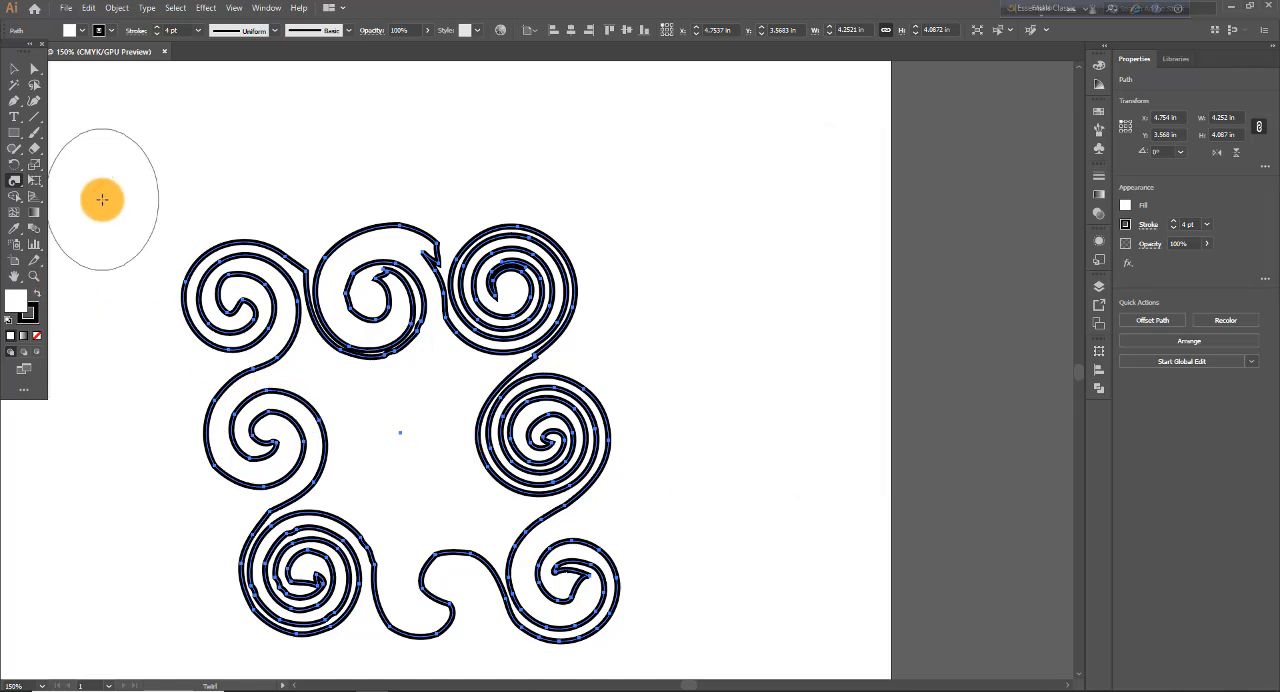
- Switch from the Twirl tool to the Pucker tool
left_click_drag(20, 190, 91, 232)
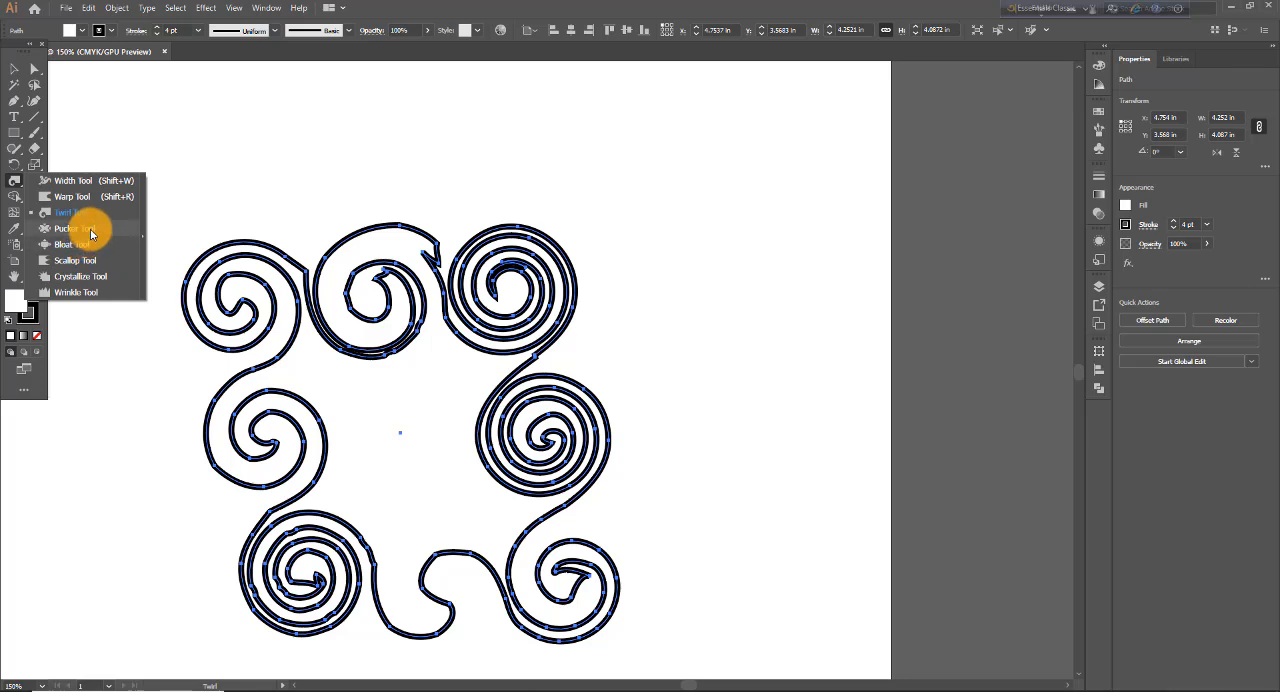